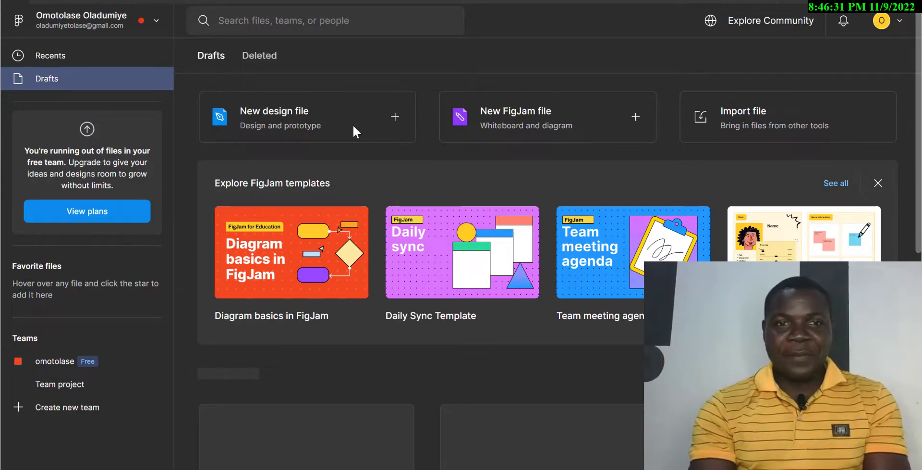
# Create a new design file in the drafts.
pyautogui.click(281, 122)
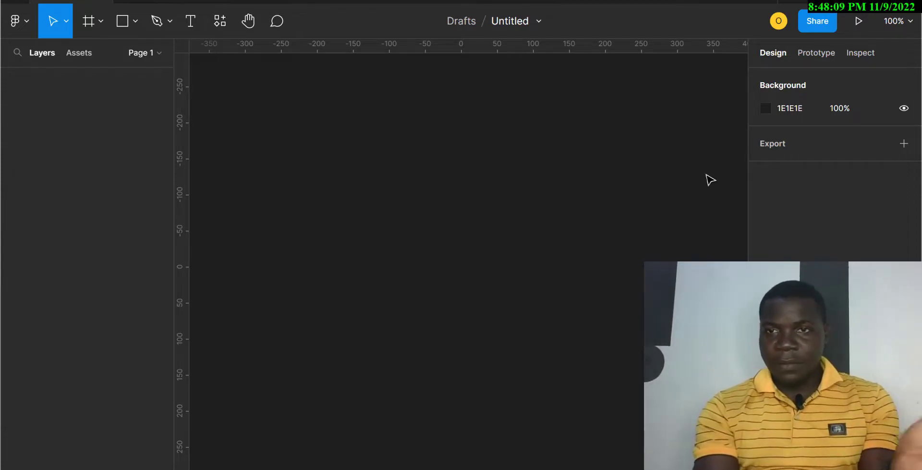
# Try a dark reddish-brown canvas background (593E3E), undo the colour change and close the colour picker.
pyautogui.click(796, 109)
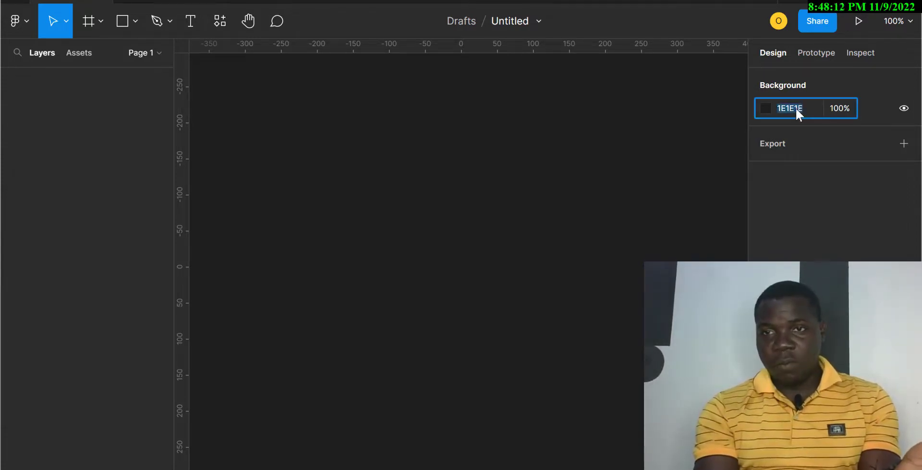
pyautogui.click(766, 108)
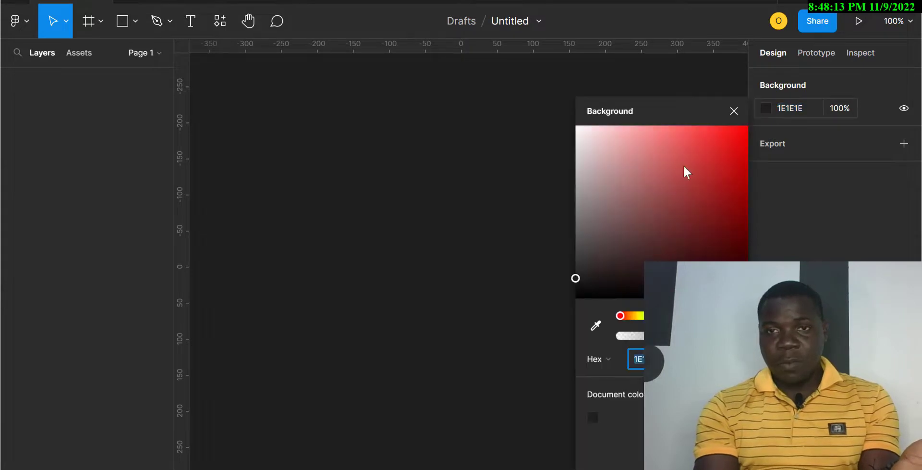
pyautogui.click(644, 189)
pyautogui.moveTo(706, 174); pyautogui.dragTo(627, 241)
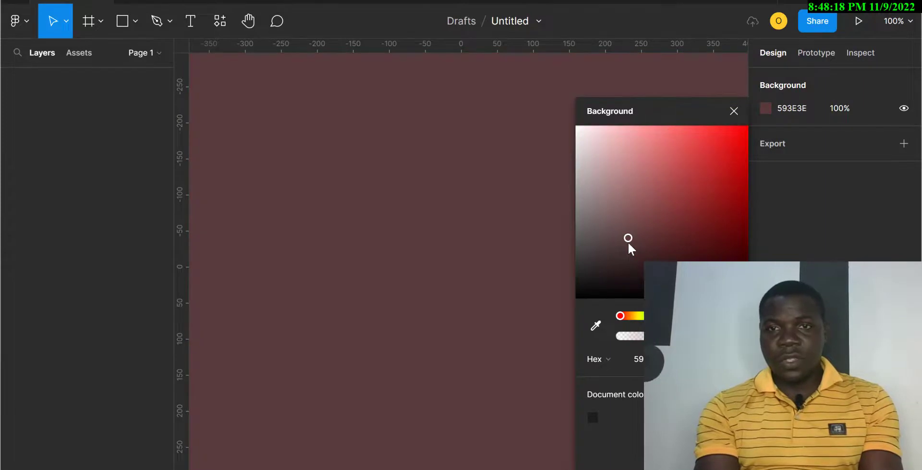
pyautogui.hotkey('ctrl', 'z')
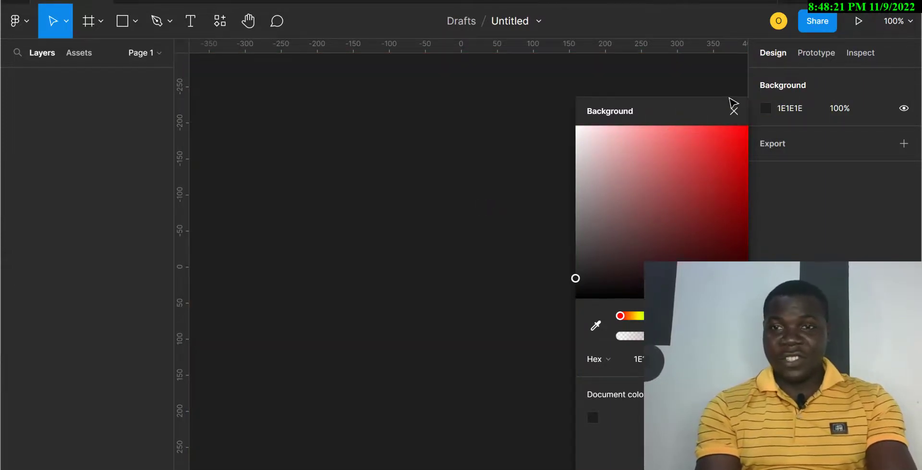
pyautogui.click(733, 110)
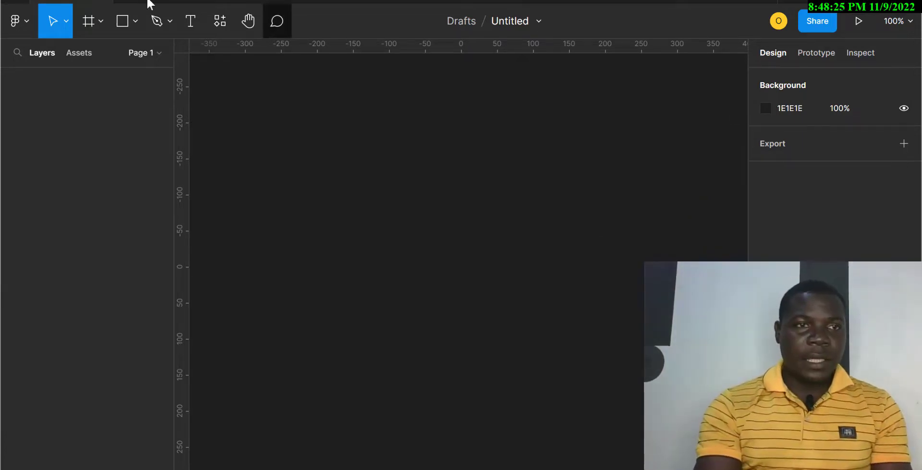
# Return to the file browser, switch the interface theme to Light and back to Dark.
pyautogui.click(14, 1)
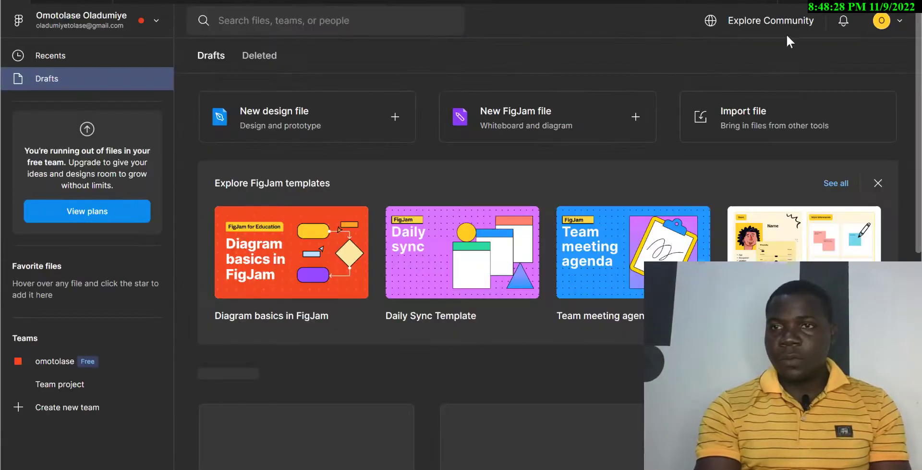
pyautogui.click(896, 21)
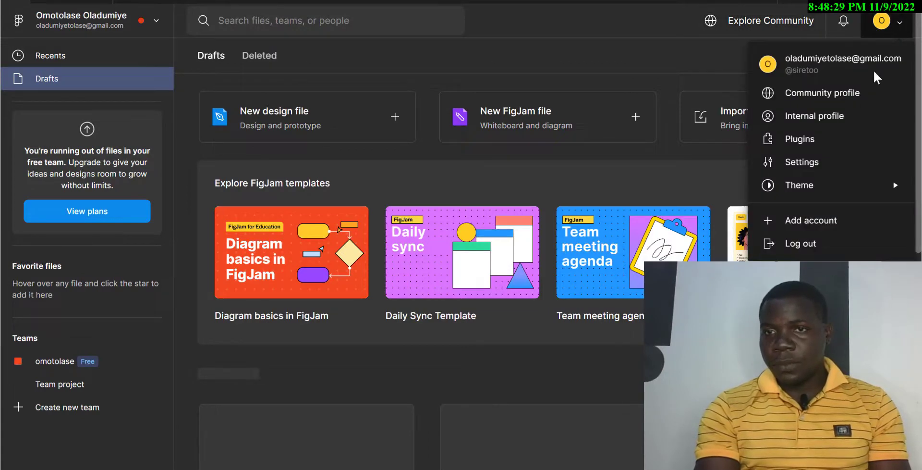
pyautogui.moveTo(827, 181)
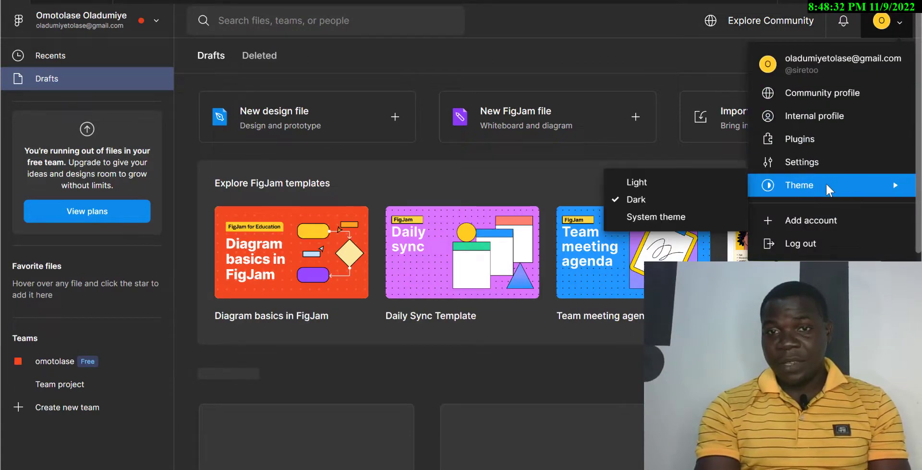
pyautogui.click(634, 182)
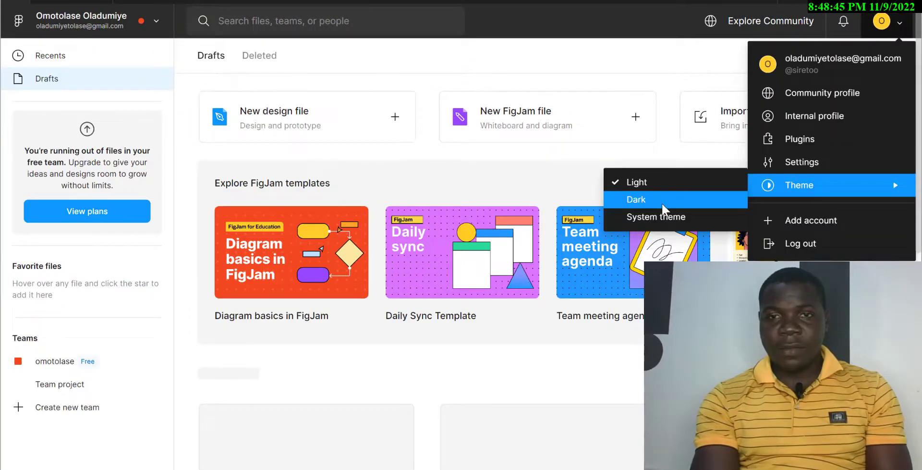
pyautogui.click(641, 257)
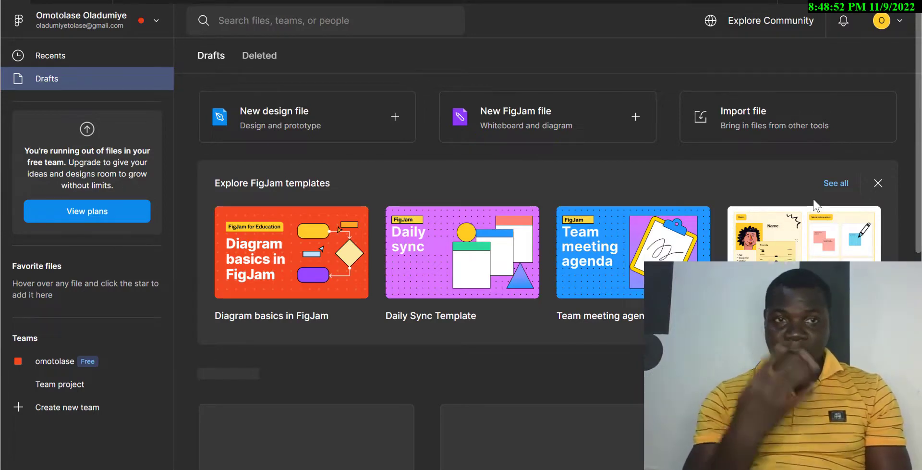
# Open a new blank design file from the file browser.
pyautogui.click(270, 110)
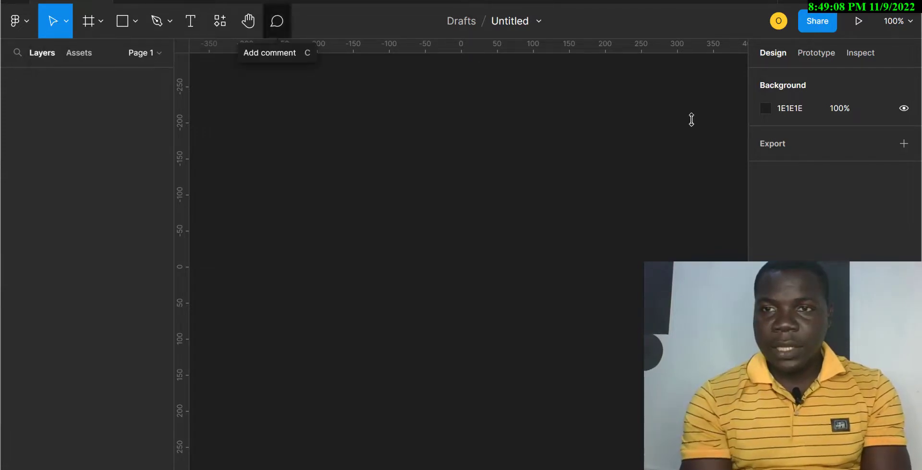
# Hide the canvas background and show it again.
pyautogui.click(777, 110)
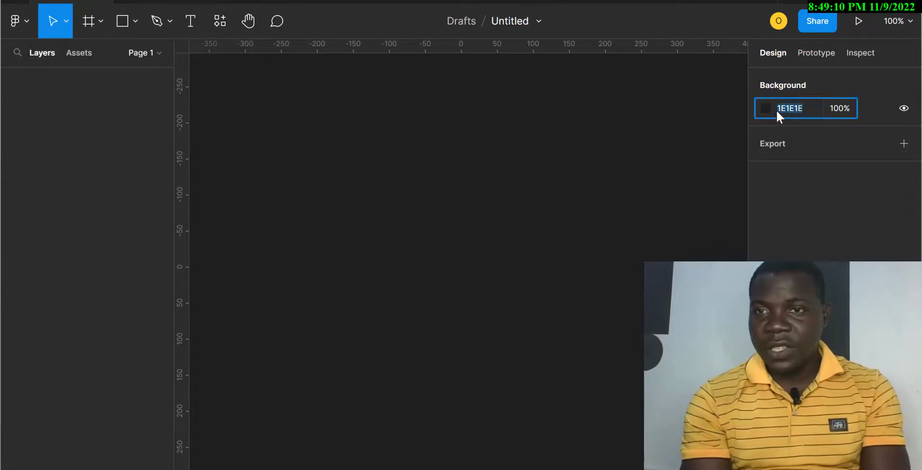
pyautogui.click(903, 111)
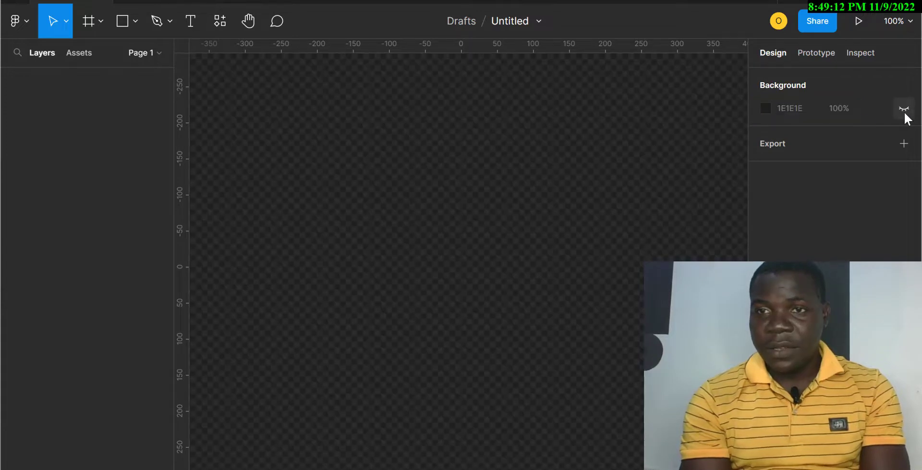
pyautogui.click(904, 111)
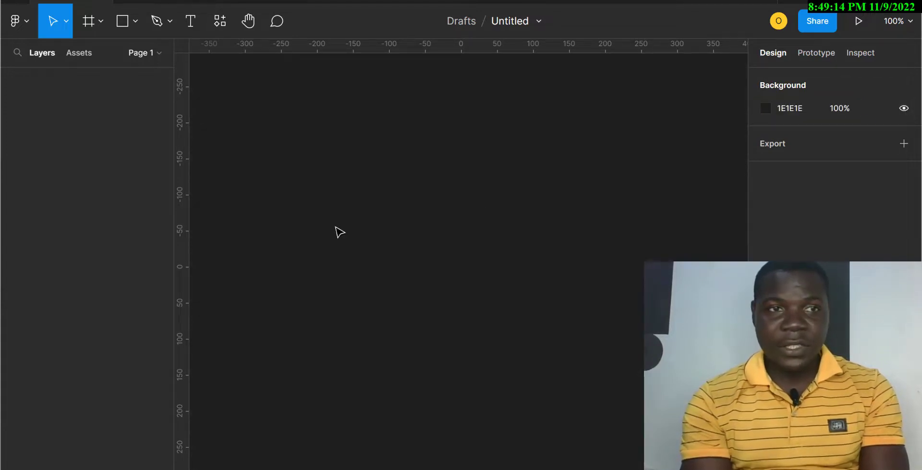
# Examine the available move, frame, shape and drawing tools and the component resources.
pyautogui.click(62, 23)
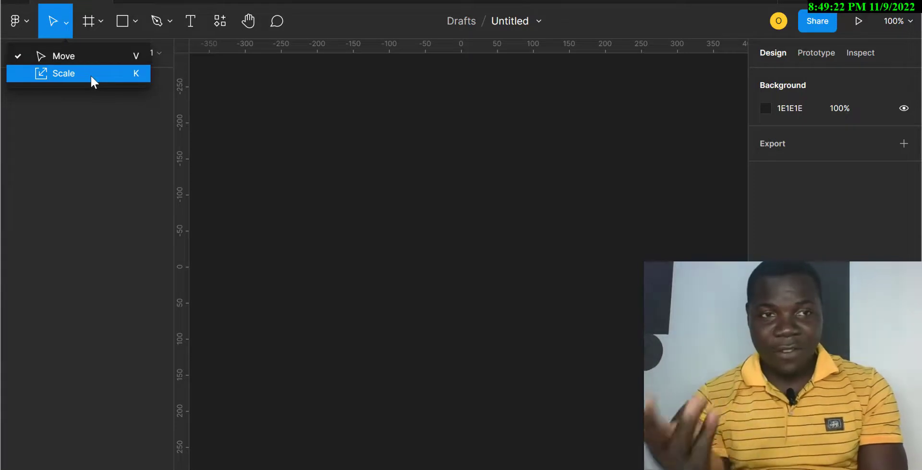
pyautogui.click(100, 23)
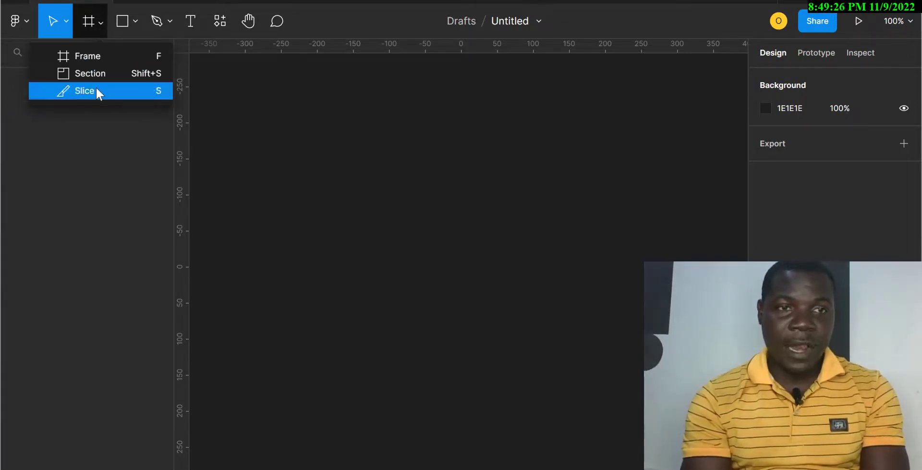
pyautogui.click(137, 22)
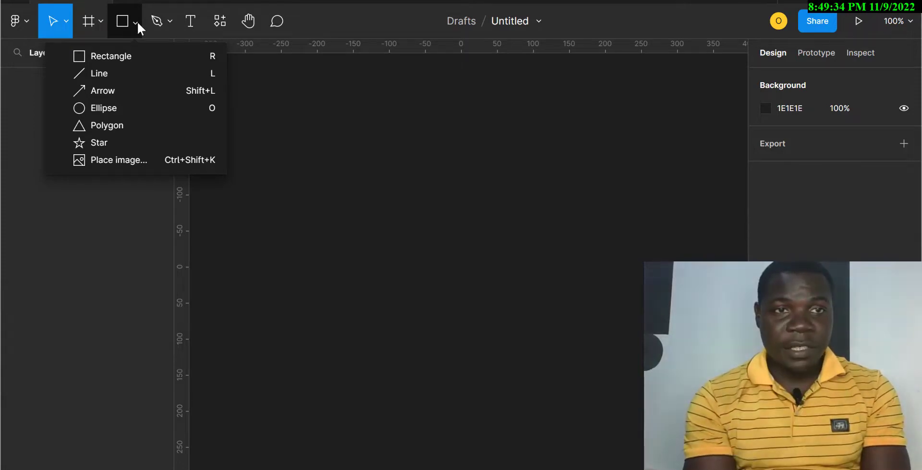
pyautogui.click(169, 19)
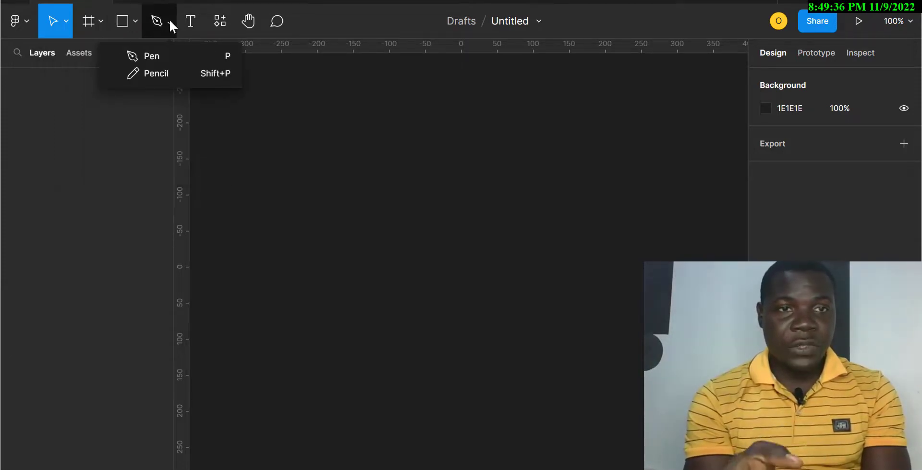
pyautogui.click(227, 24)
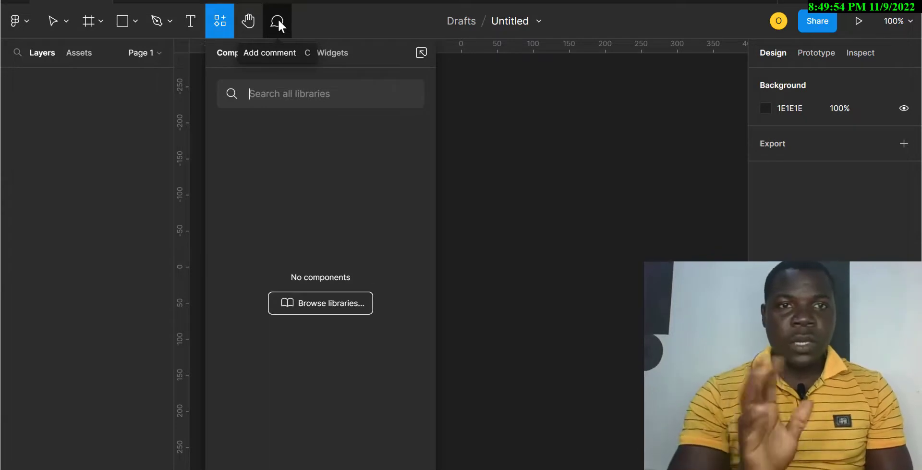
pyautogui.click(529, 179)
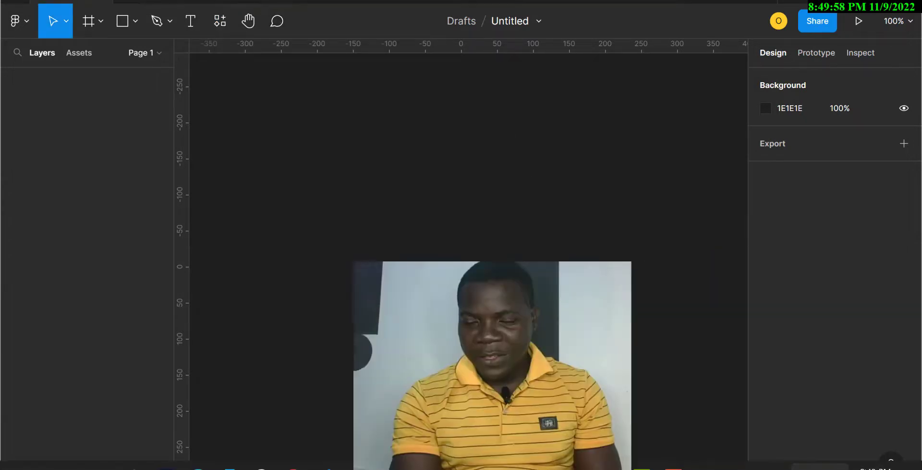
# Show the Wi-Fi connection in the Windows quick settings and capture a screenshot of that area.
pyautogui.press('super+a')
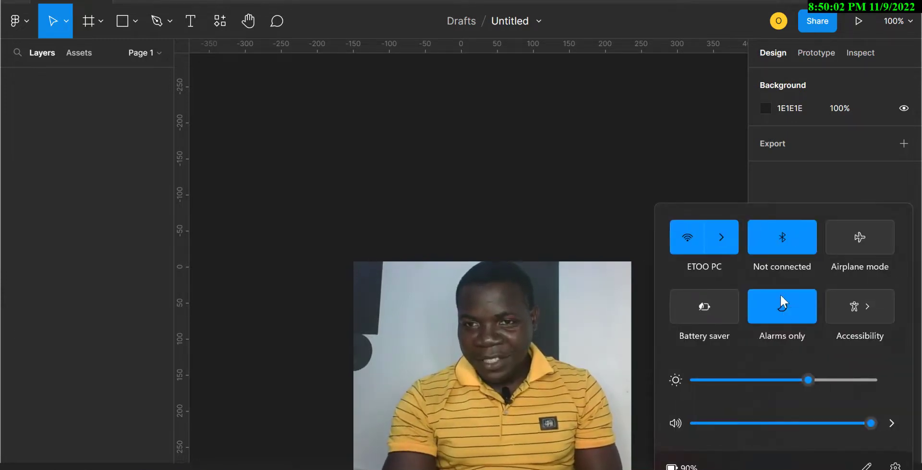
pyautogui.click(722, 241)
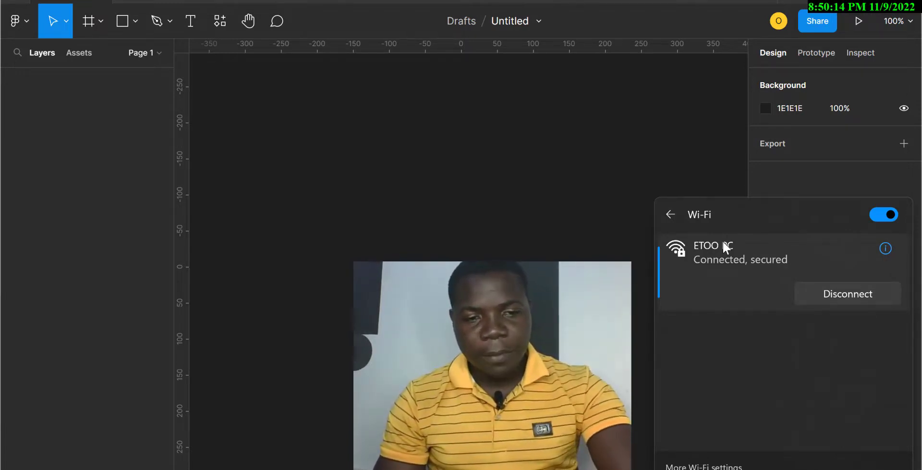
pyautogui.press('super+shift+s')
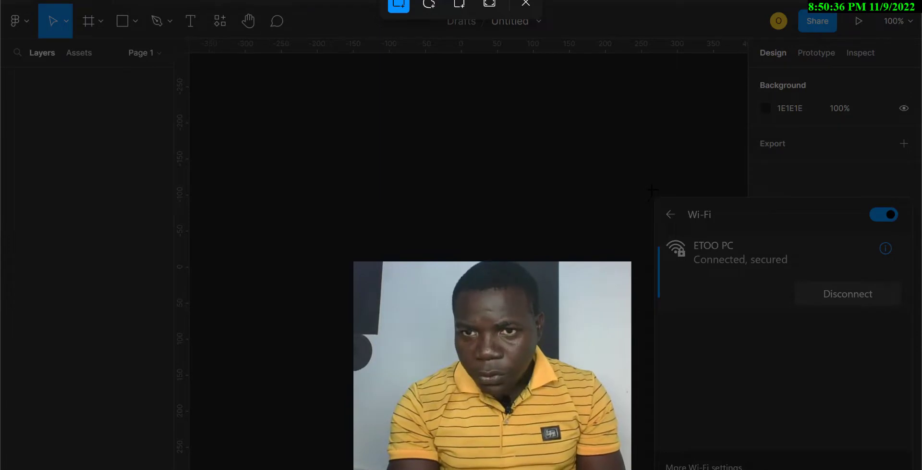
pyautogui.moveTo(652, 190); pyautogui.dragTo(918, 469)
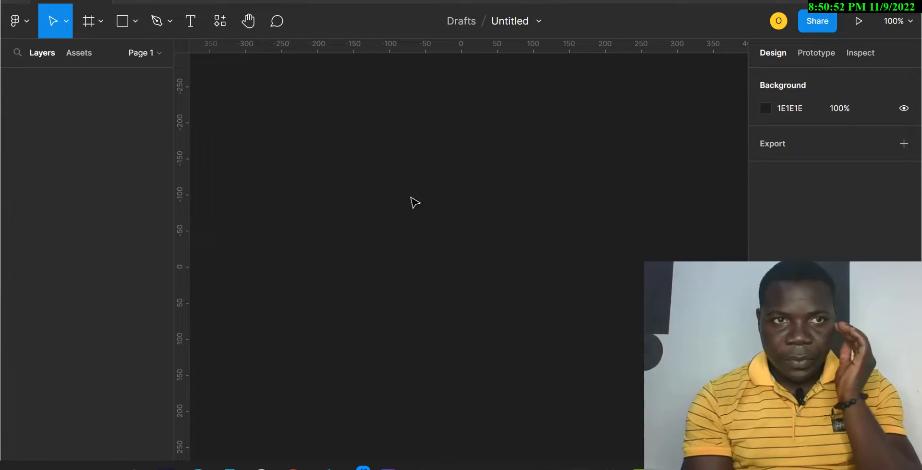
# Draw a frame about 239 × 170 on the empty canvas.
pyautogui.hscroll(-1, 354, 183)
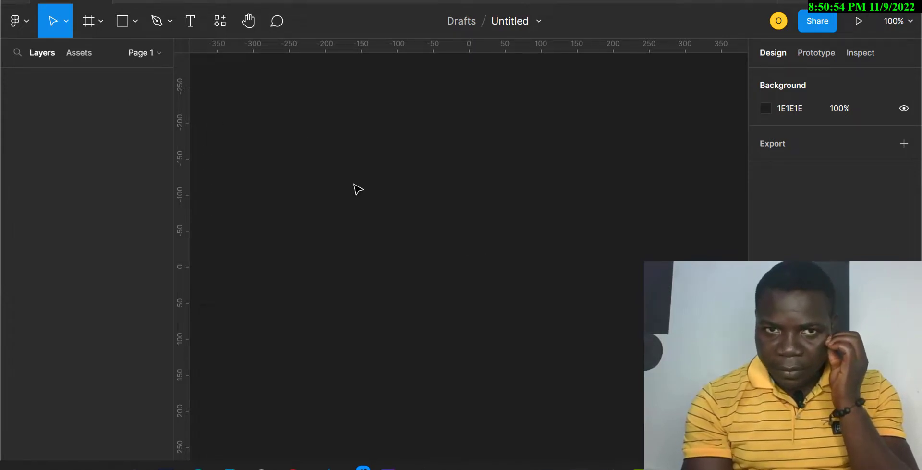
pyautogui.hscroll(-10, 358, 189)
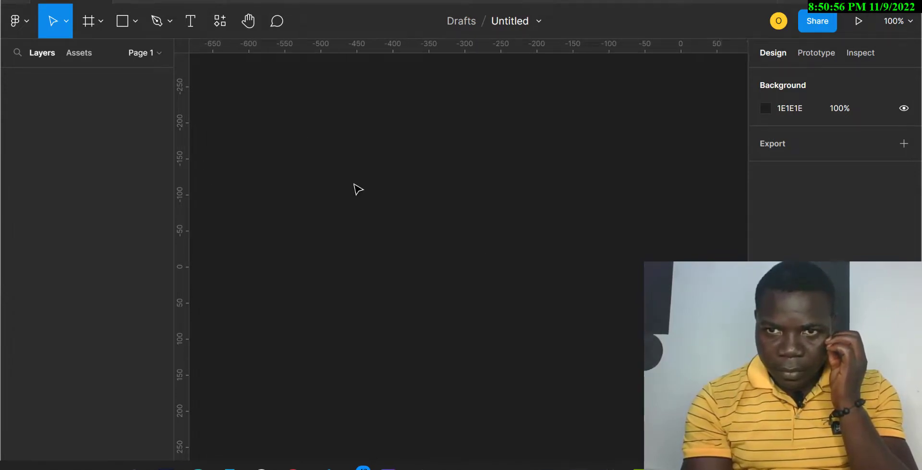
pyautogui.hscroll(5, 355, 188)
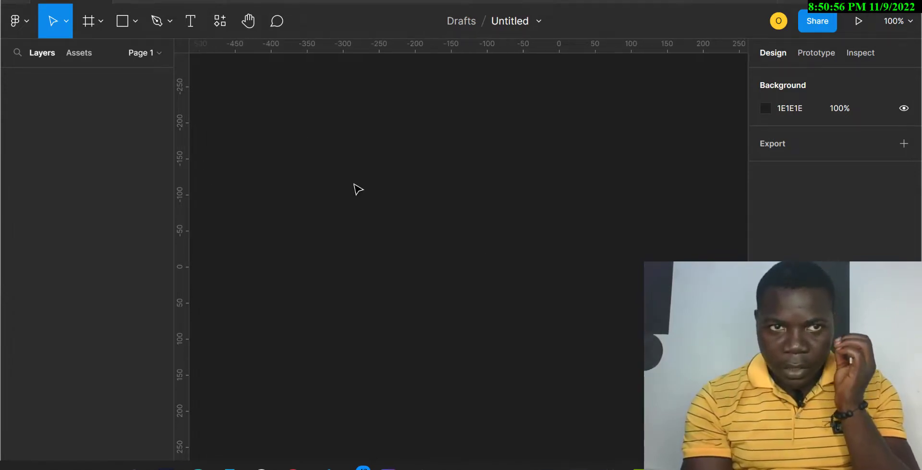
pyautogui.click(100, 21)
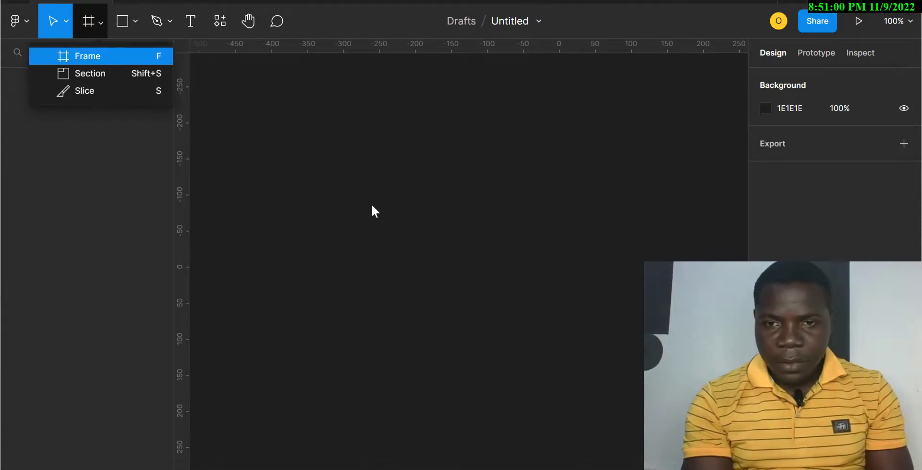
pyautogui.click(101, 60)
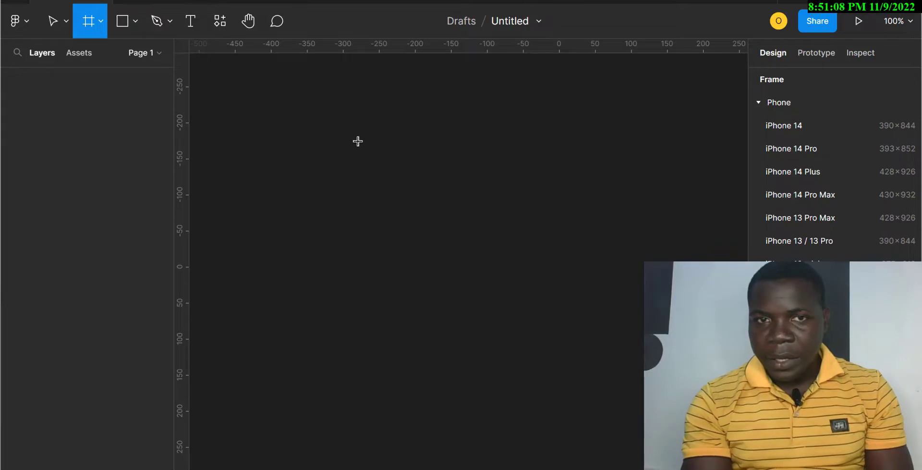
pyautogui.moveTo(357, 141); pyautogui.dragTo(529, 263)
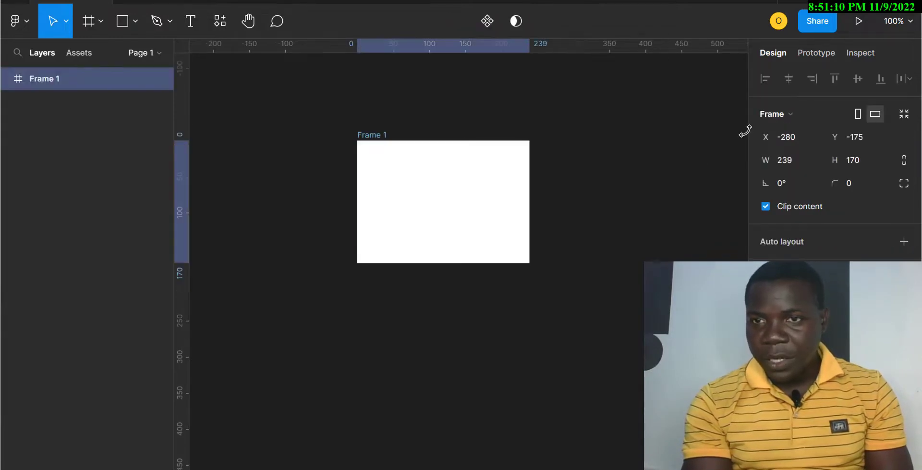
# Set the frame's width to 700 and its height to 800.
pyautogui.click(796, 161)
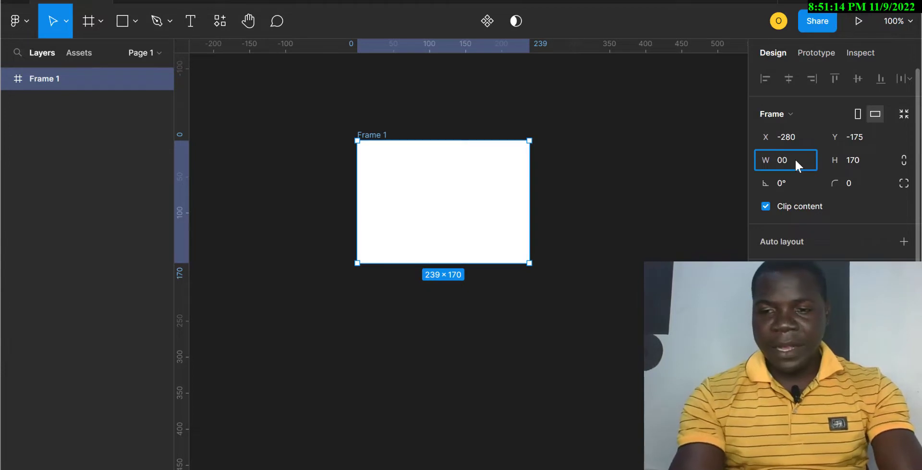
pyautogui.press('BackSpace')
pyautogui.write('7')
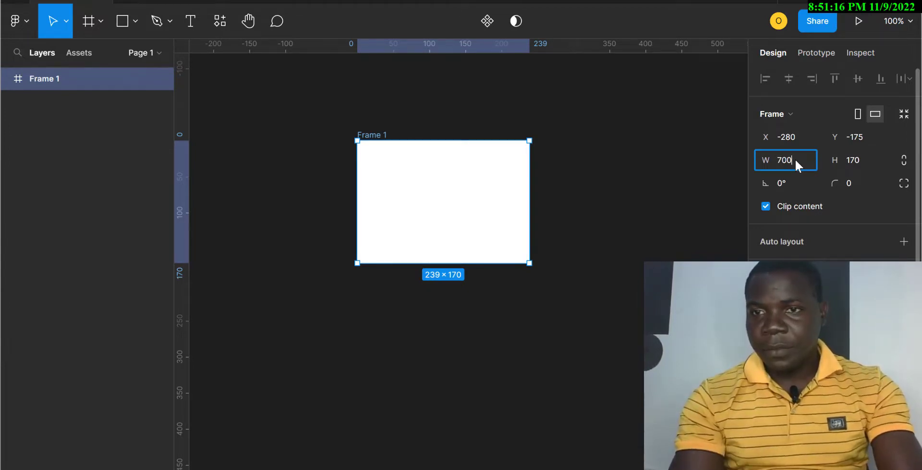
pyautogui.write('00')
pyautogui.click(857, 160)
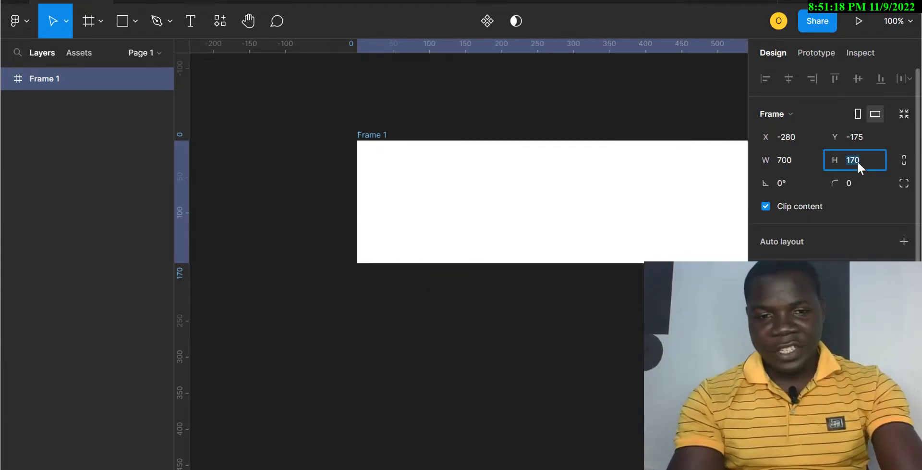
pyautogui.write('800')
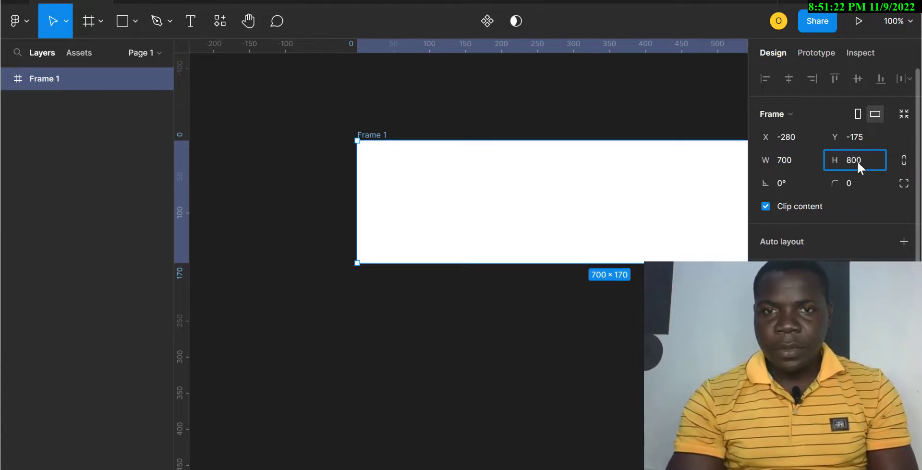
pyautogui.press('Return')
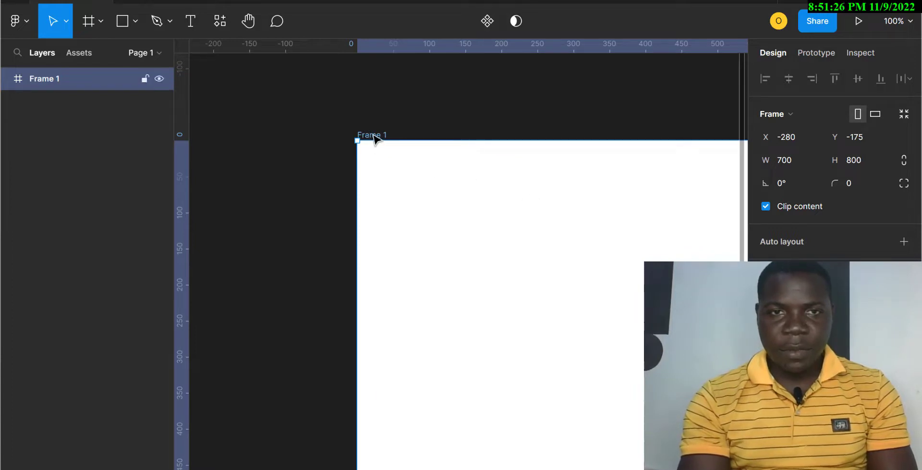
# Move the frame up and to the left on the canvas, to X -480 and Y -249.
pyautogui.moveTo(373, 135); pyautogui.dragTo(230, 83)
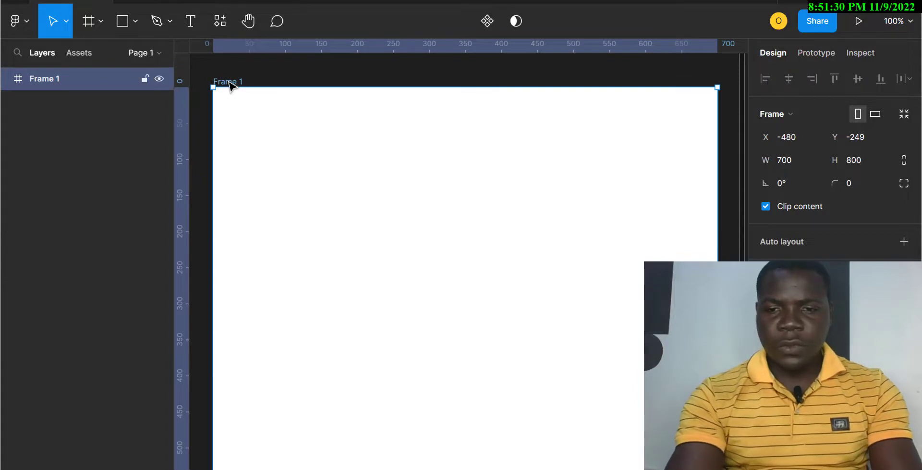
pyautogui.hotkey('ctrl', '-')
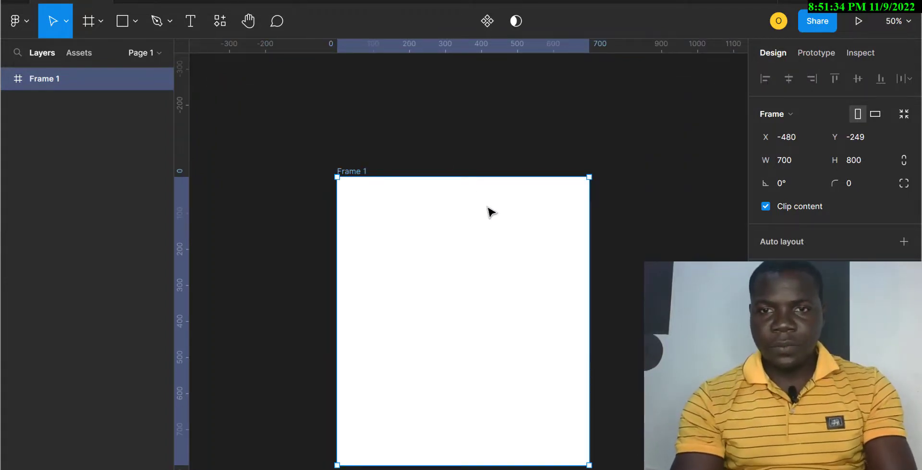
pyautogui.click(656, 259)
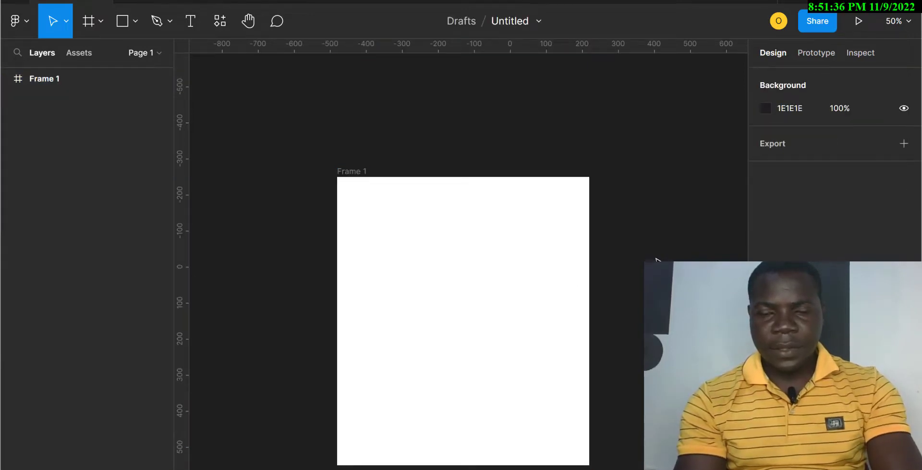
# Paste the captured Wi-Fi screenshot and place it just right of the frame, top edges aligned, at X 233 and Y -249.
pyautogui.hotkey('ctrl', 'v')
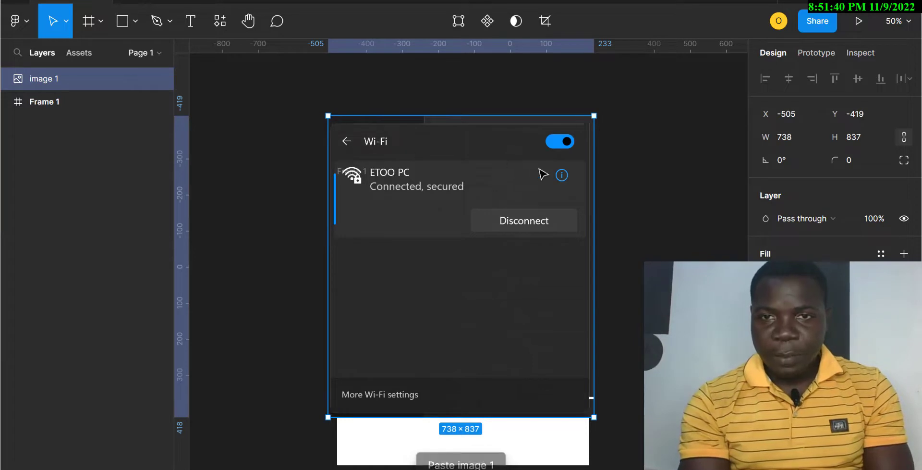
pyautogui.moveTo(361, 138); pyautogui.dragTo(625, 197)
pyautogui.hscroll(3, 626, 197)
pyautogui.hscroll(1, 626, 198)
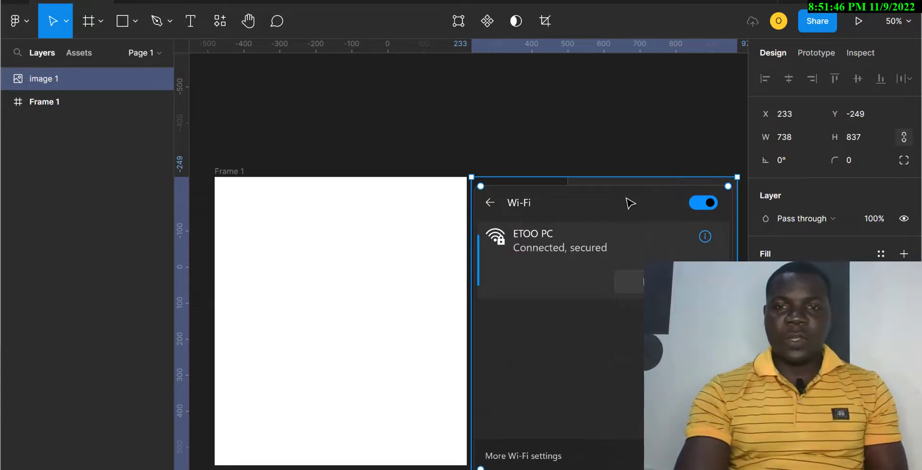
pyautogui.scroll(-2, 630, 204)
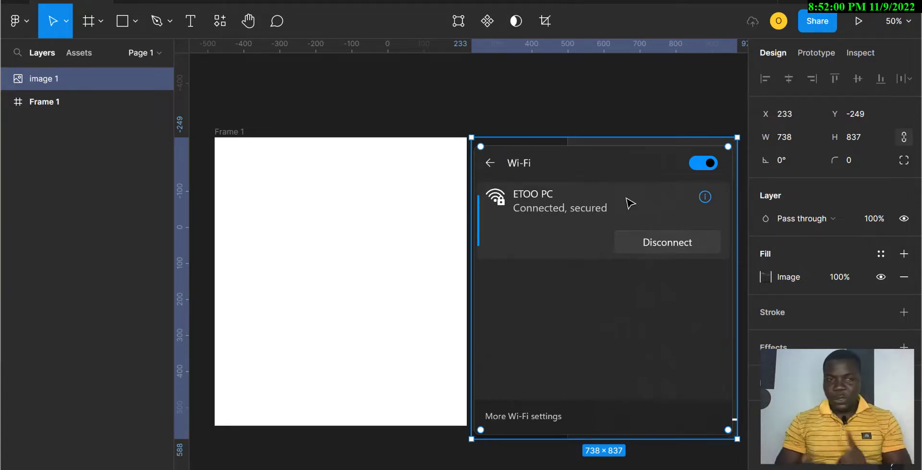
# Fill the frame with the dark grey #292929 sampled from the header area of the Wi-Fi screenshot.
pyautogui.click(222, 138)
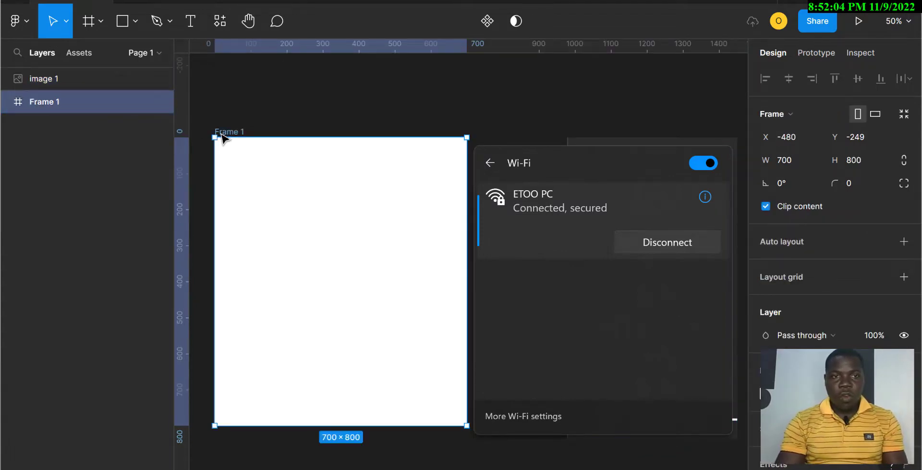
pyautogui.press('i')
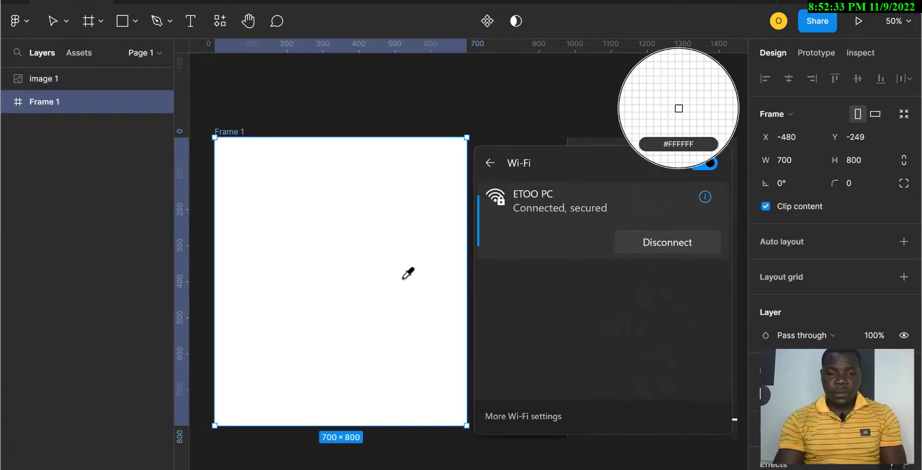
pyautogui.click(552, 287)
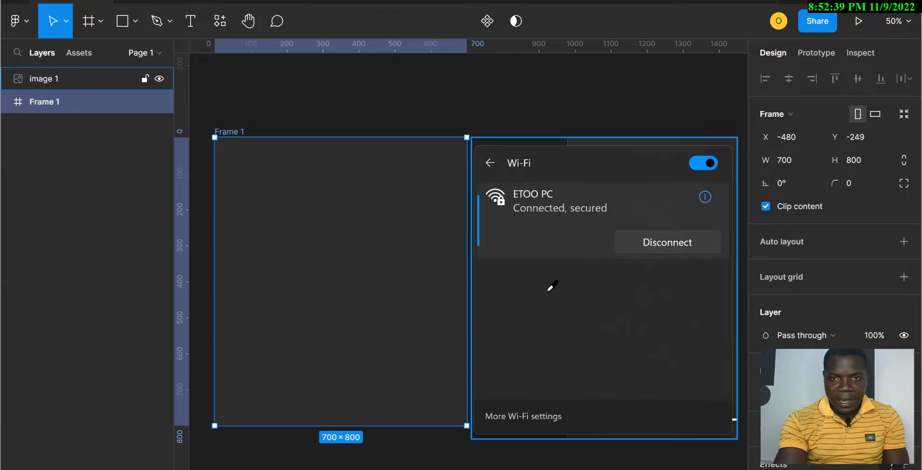
pyautogui.press('i')
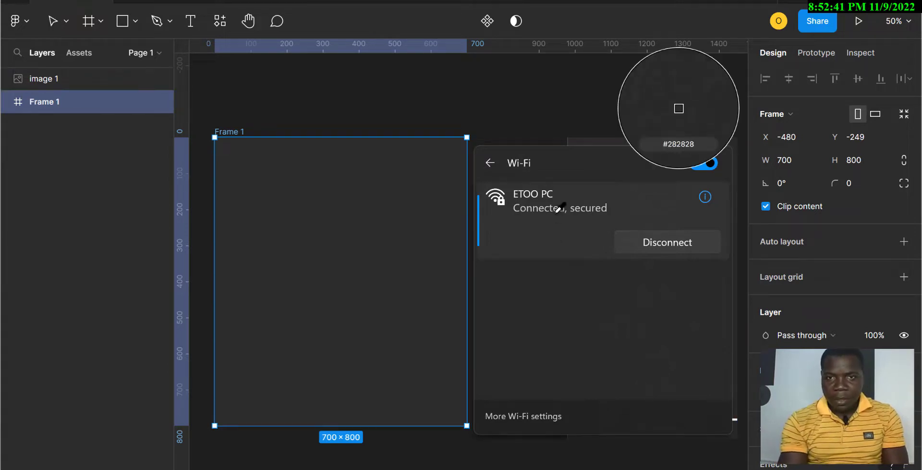
pyautogui.click(564, 160)
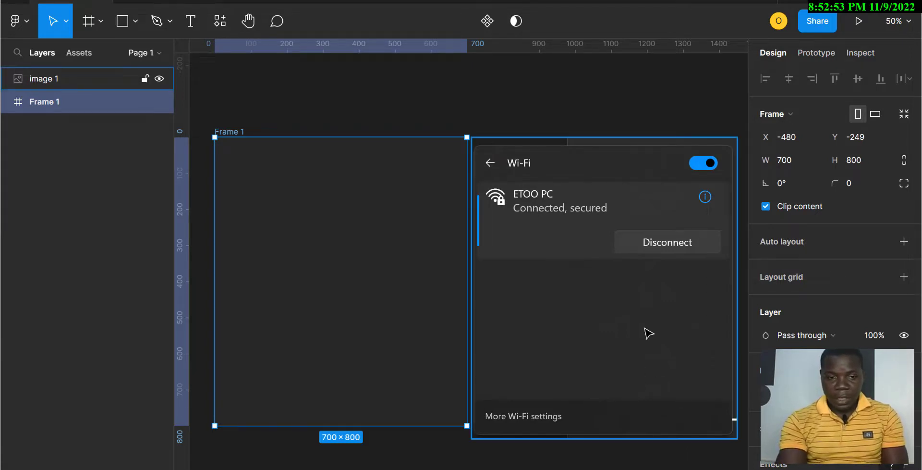
pyautogui.press('i')
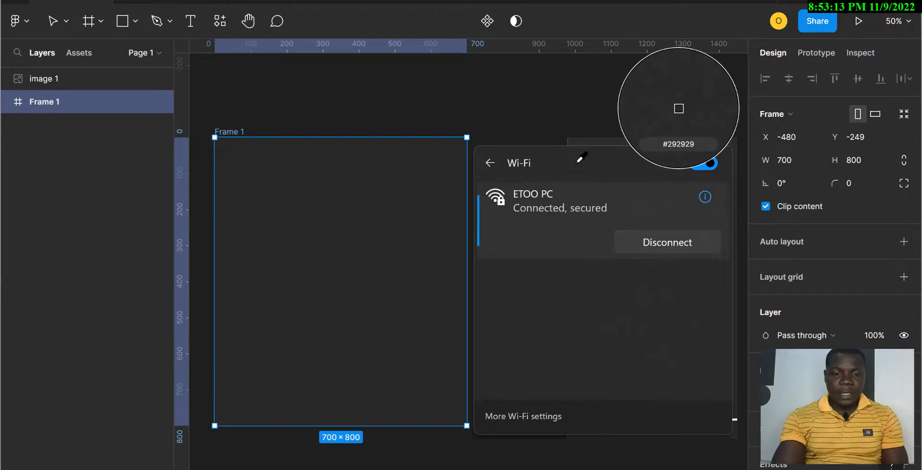
pyautogui.click(580, 159)
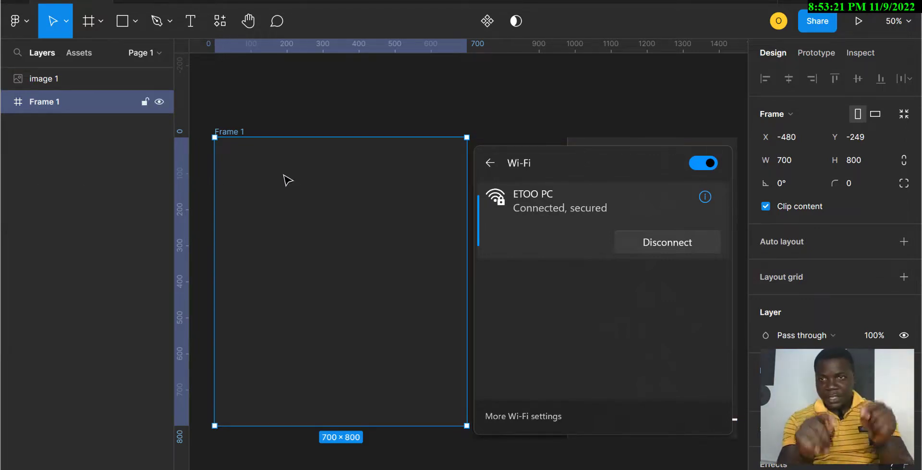
# Round the frame's corners with a radius of 10.
pyautogui.click(851, 188)
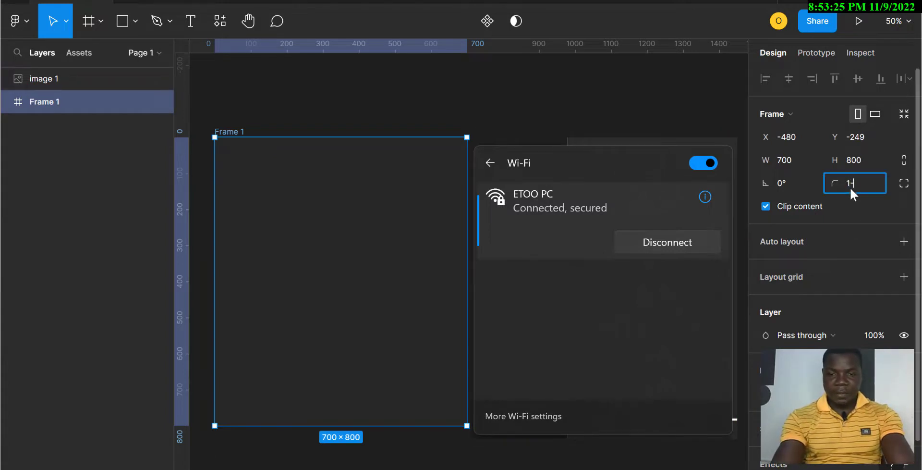
pyautogui.press('Return')
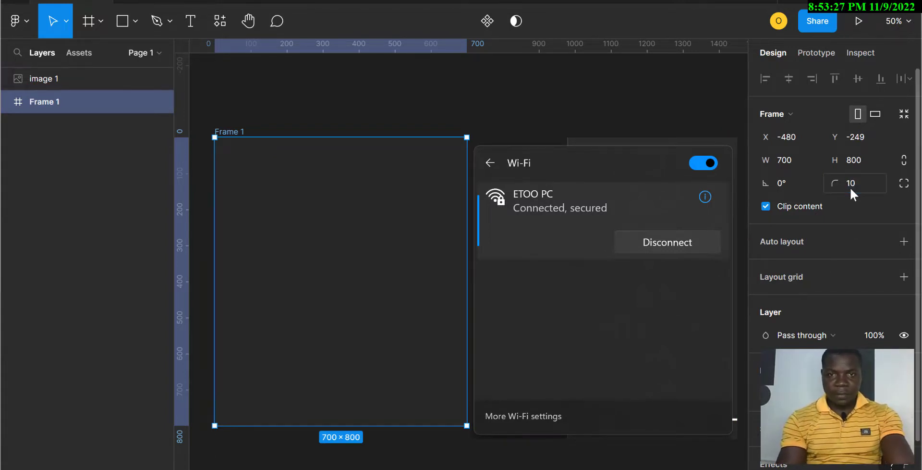
pyautogui.click(629, 91)
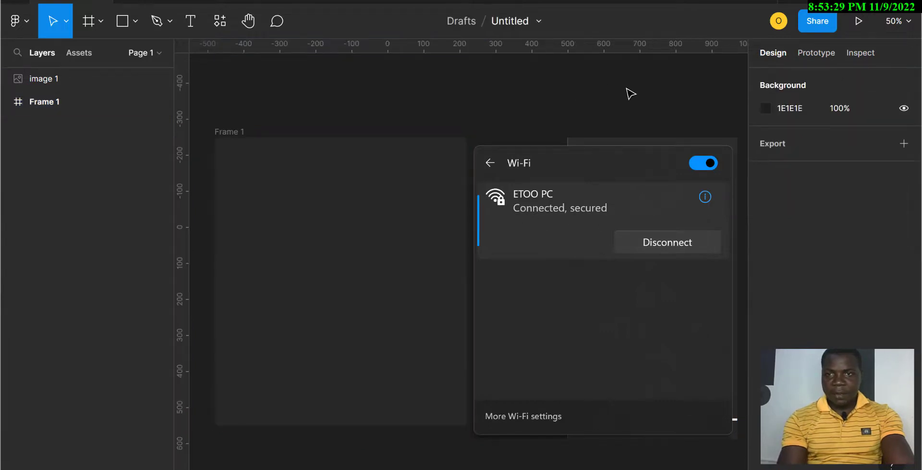
# Change the canvas background colour to white, FFFFFF.
pyautogui.click(781, 109)
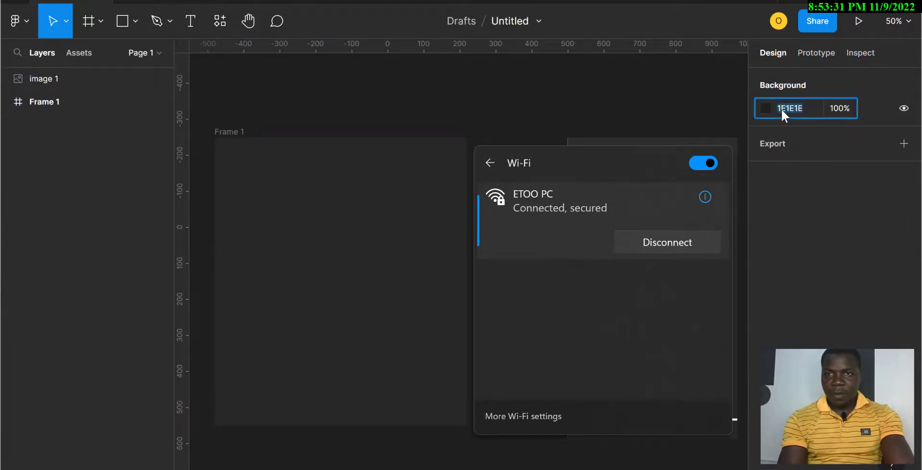
pyautogui.click(767, 108)
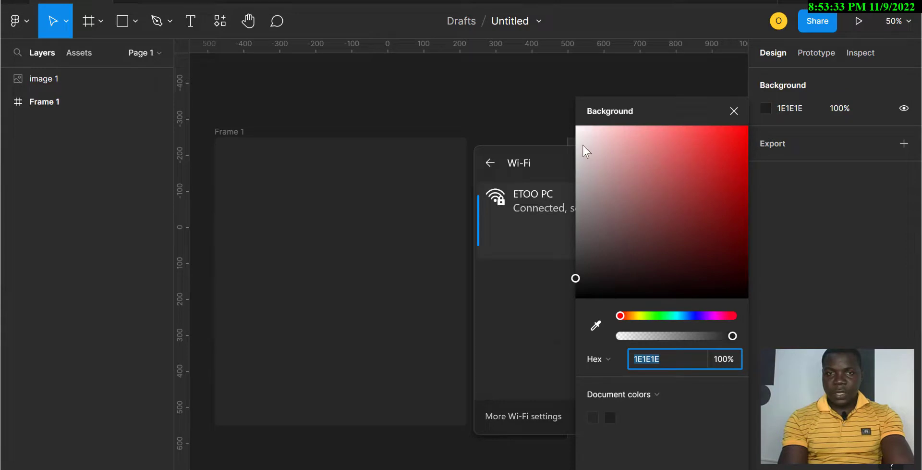
pyautogui.click(584, 145)
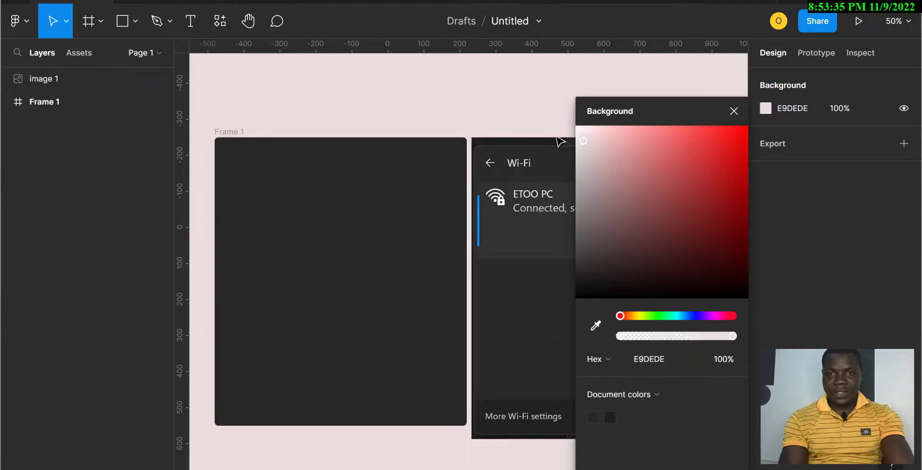
pyautogui.click(585, 141)
pyautogui.moveTo(585, 141); pyautogui.dragTo(571, 124)
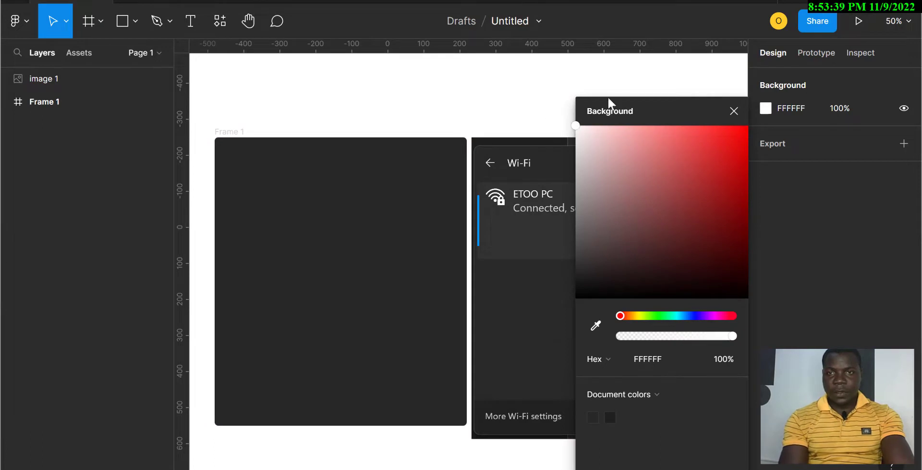
pyautogui.click(735, 112)
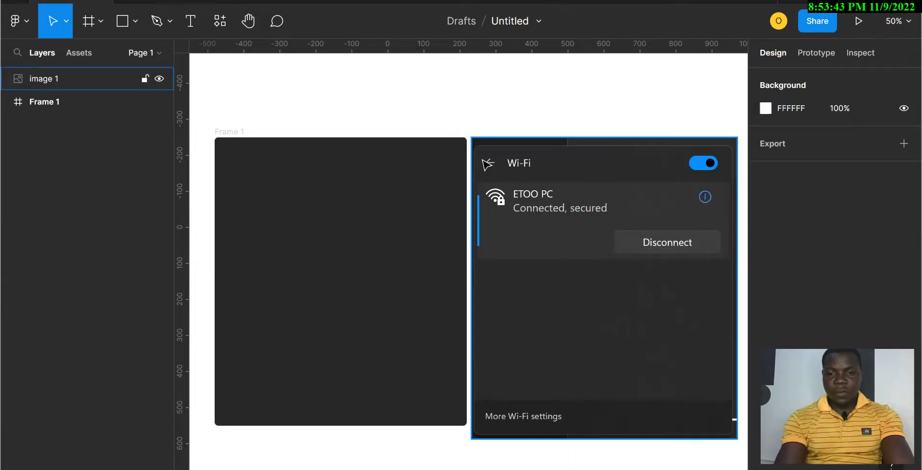
# Compare the frame's rounded corner up close with the panel corner in the Wi-Fi screenshot.
pyautogui.scroll(5, 486, 164)
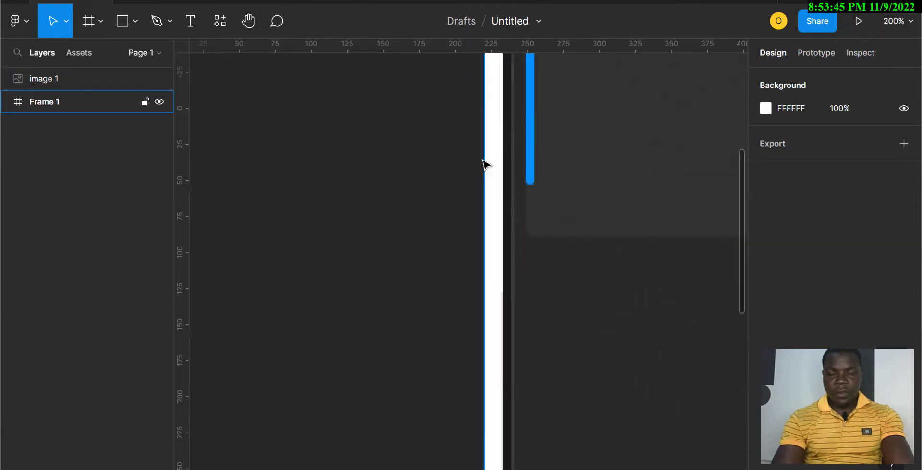
pyautogui.scroll(7, 486, 164)
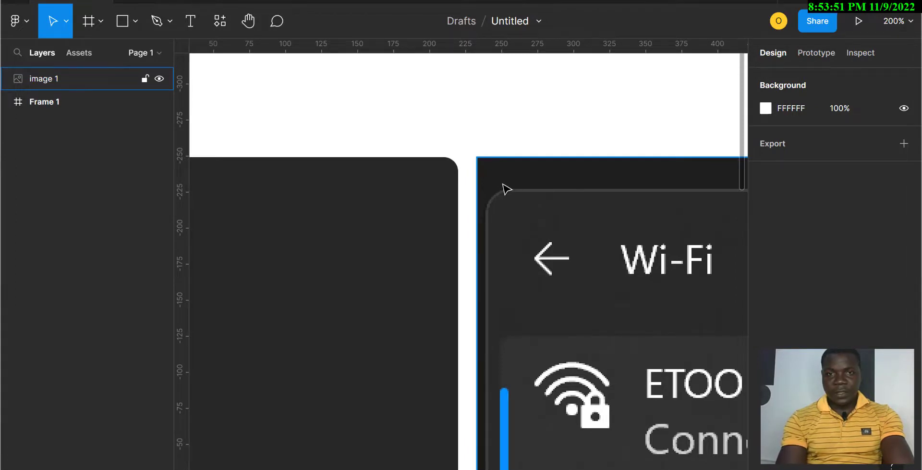
pyautogui.hscroll(-8, 503, 187)
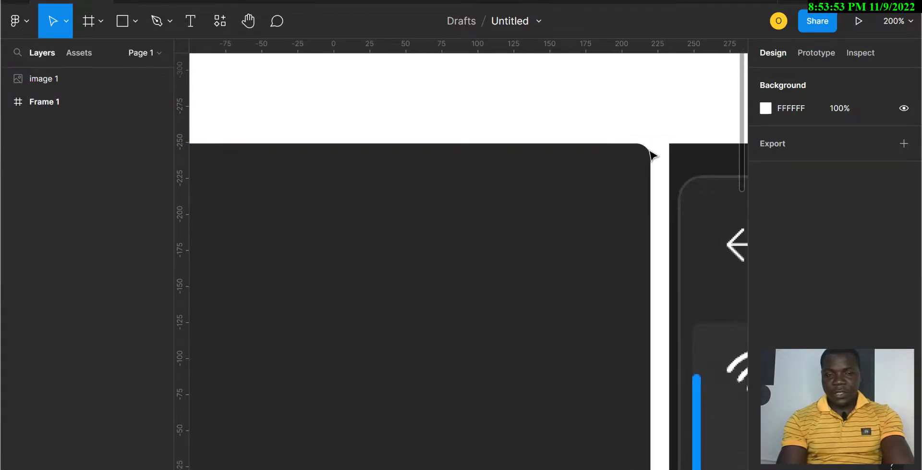
pyautogui.hotkey('shift', '0')
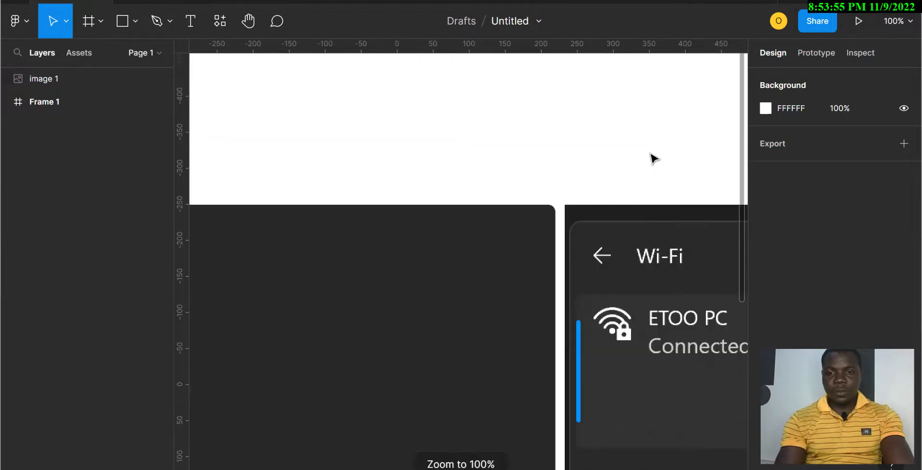
pyautogui.press('-')
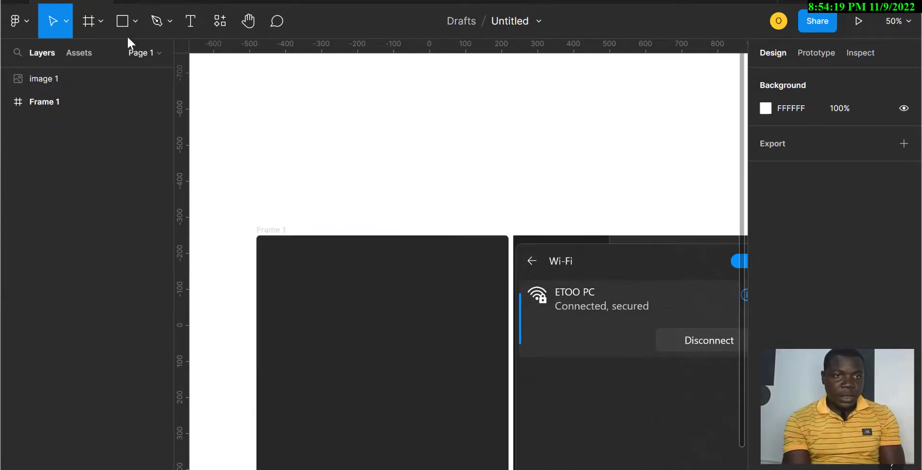
# Browse the community plugins and open the Iconify plugin for importing icons.
pyautogui.click(220, 21)
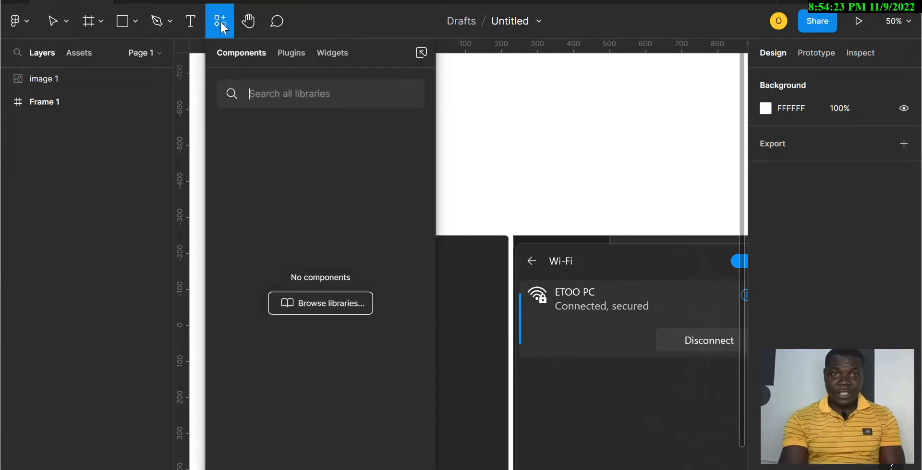
pyautogui.click(291, 53)
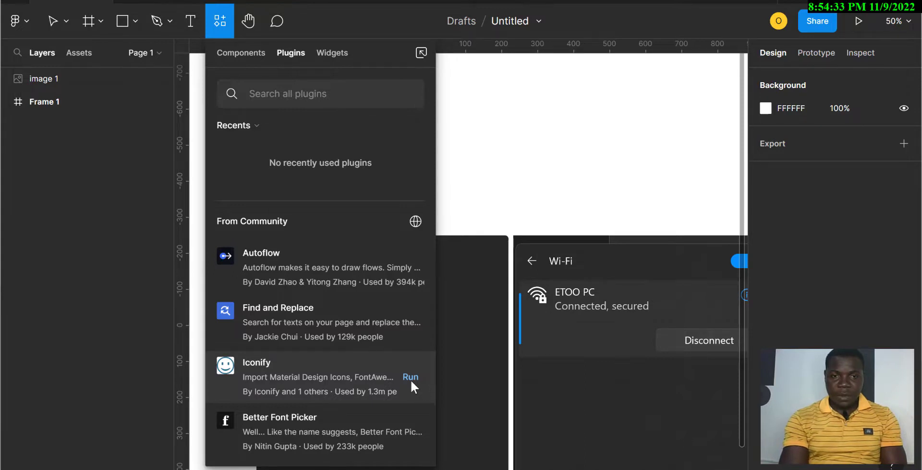
pyautogui.press('Escape')
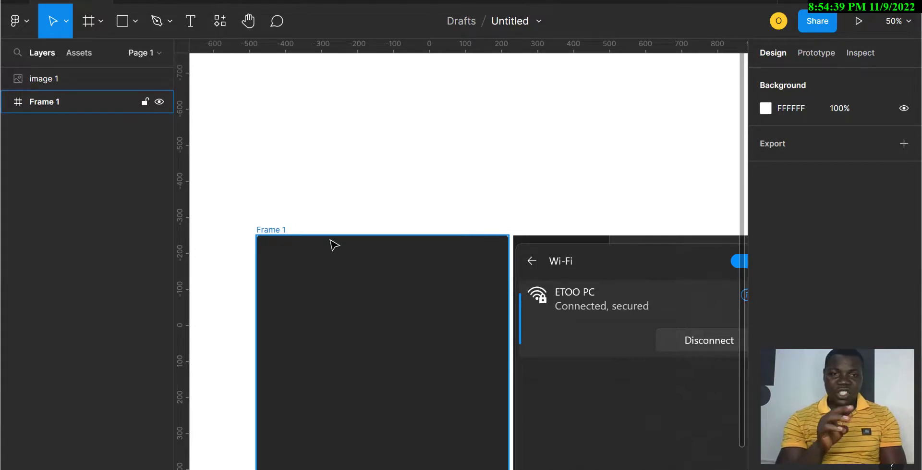
pyautogui.hotkey('ctrl', 'alt', 'p')
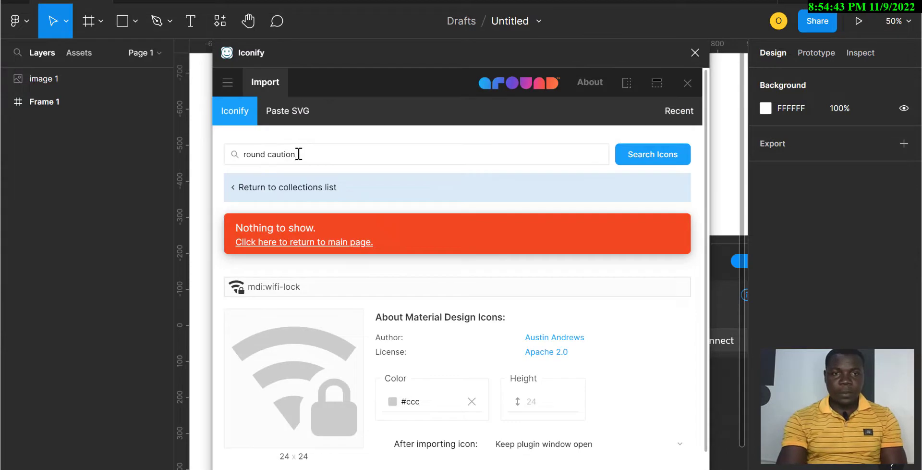
# Search Iconify for "arrow", import the akar-icons:arrow-left icon in colour #ccc, and close the plugin.
pyautogui.click(298, 154)
pyautogui.moveTo(297, 154); pyautogui.dragTo(243, 166)
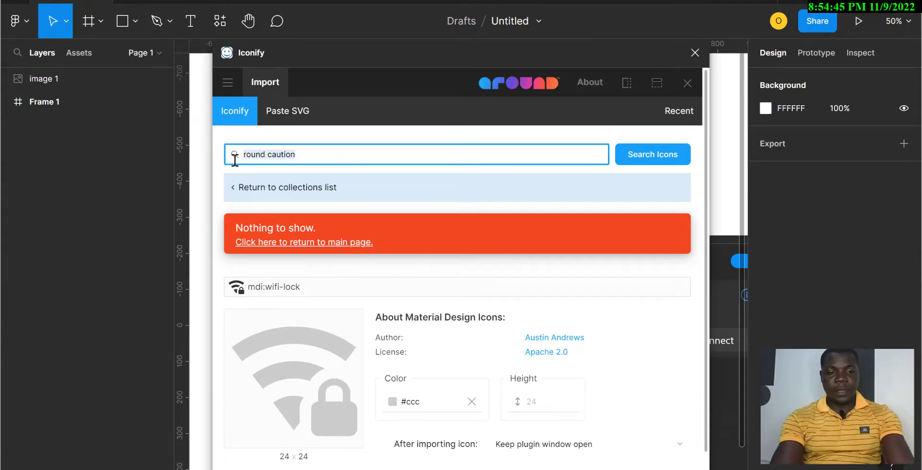
pyautogui.write('arrow')
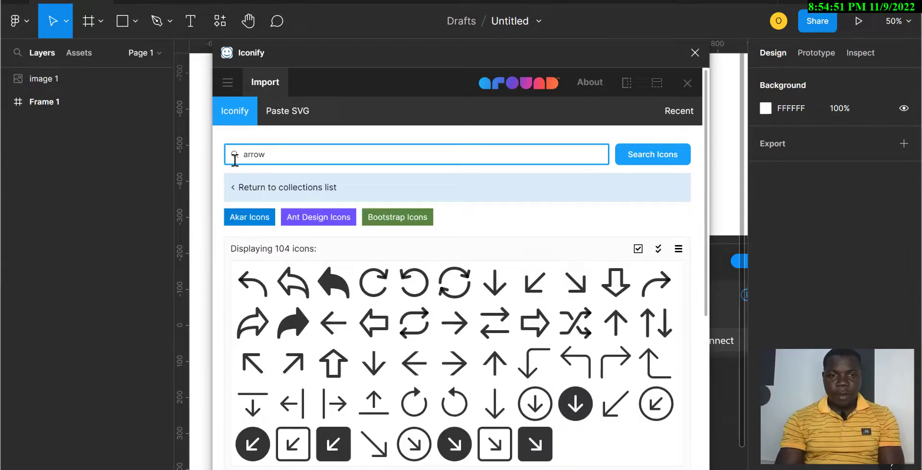
pyautogui.click(339, 332)
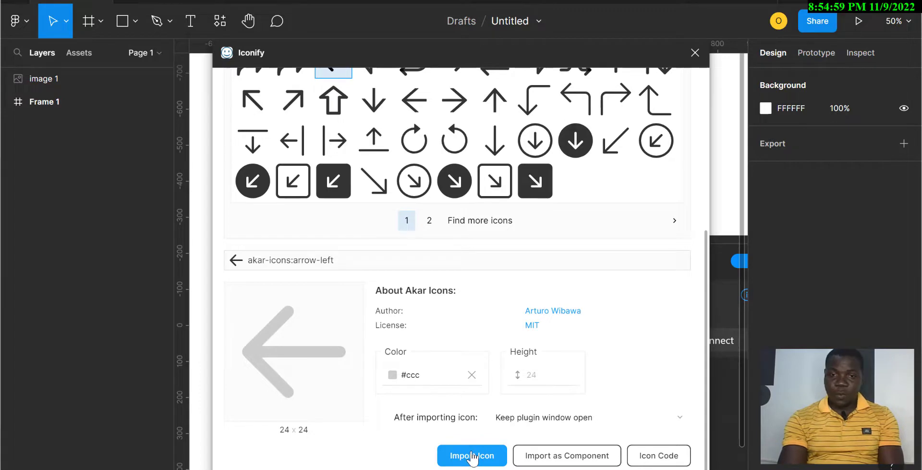
pyautogui.click(472, 456)
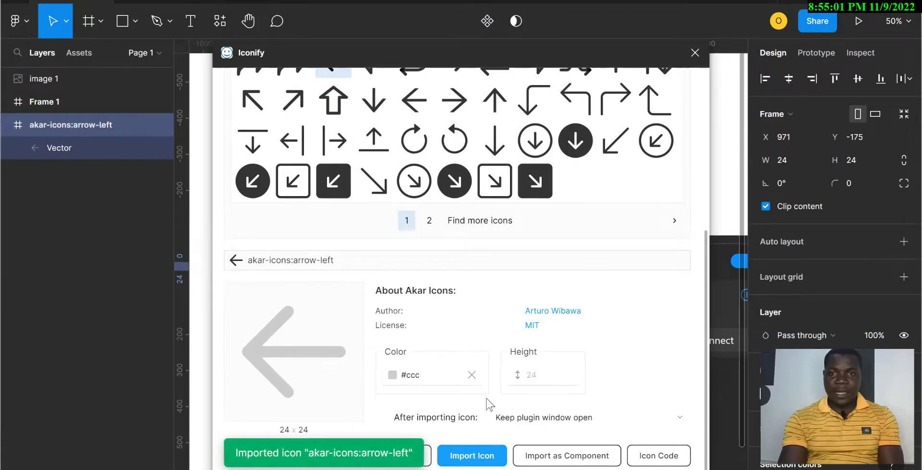
pyautogui.click(695, 52)
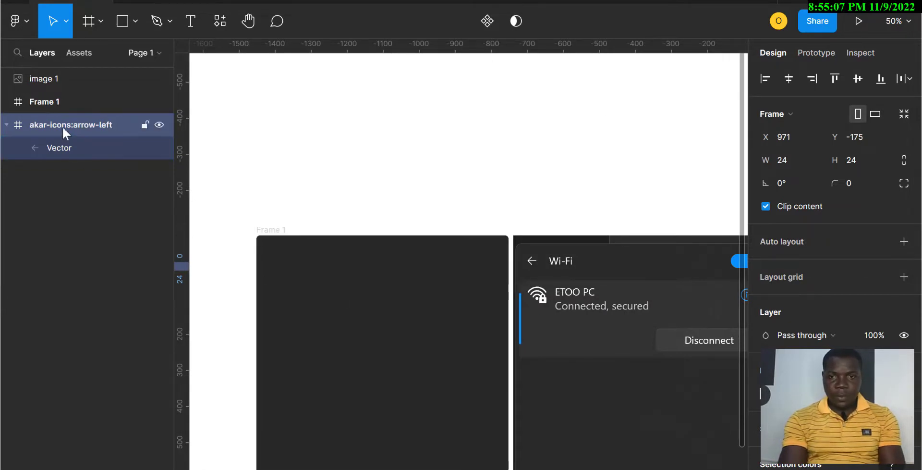
# Move the imported arrow icon into the upper-left area of Frame 1, at about X 59, Y 54.
pyautogui.press('-')
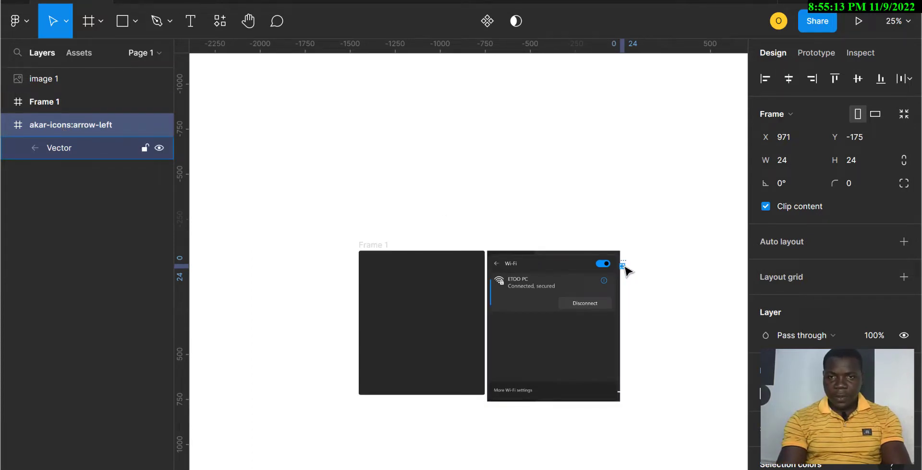
pyautogui.moveTo(625, 267); pyautogui.dragTo(374, 263)
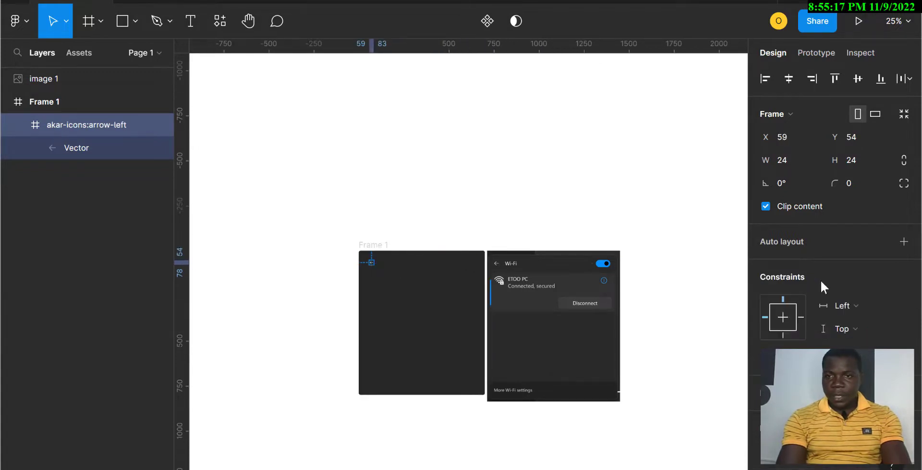
# Set the arrow icon's width and height to 30.
pyautogui.click(791, 160)
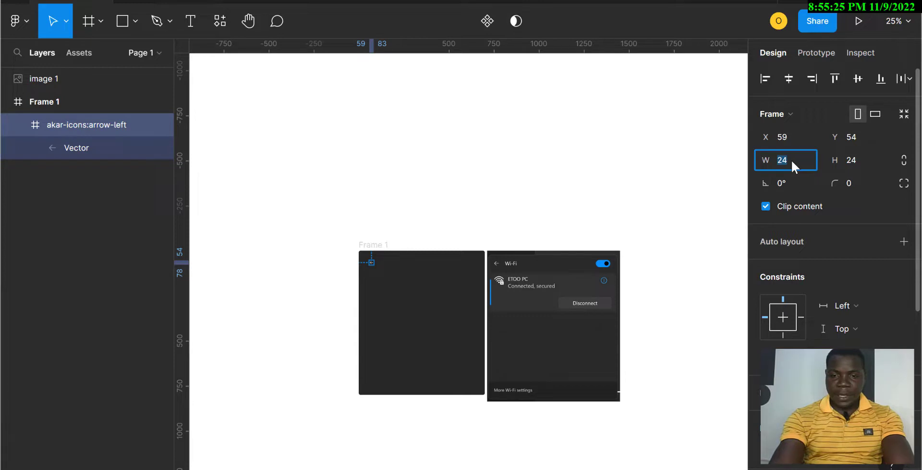
pyautogui.write('3030')
pyautogui.press('BackSpace')
pyautogui.press('BackSpace')
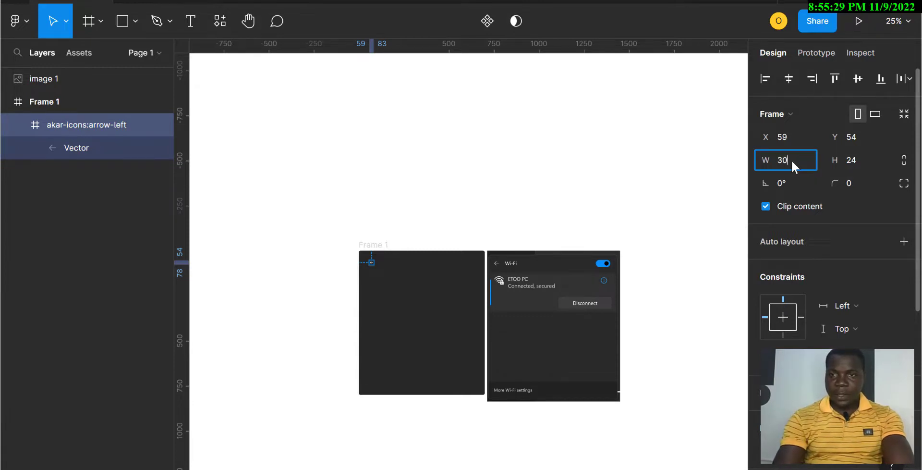
pyautogui.click(856, 161)
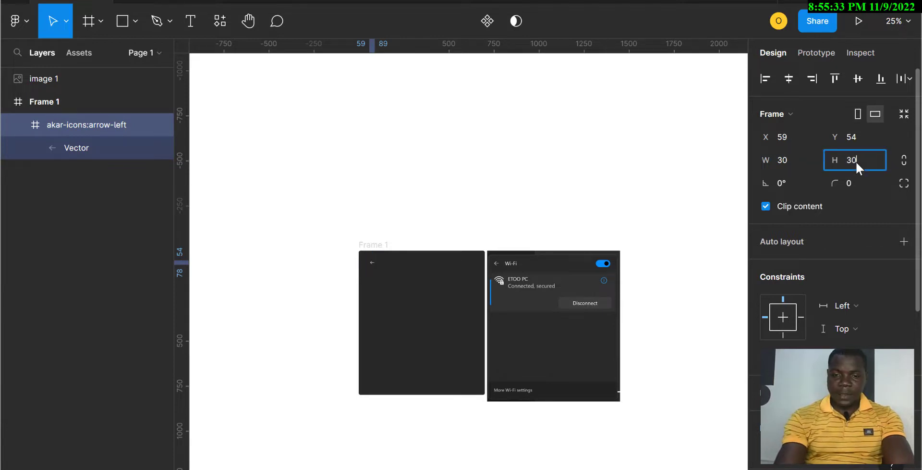
pyautogui.write('30')
pyautogui.press('Return')
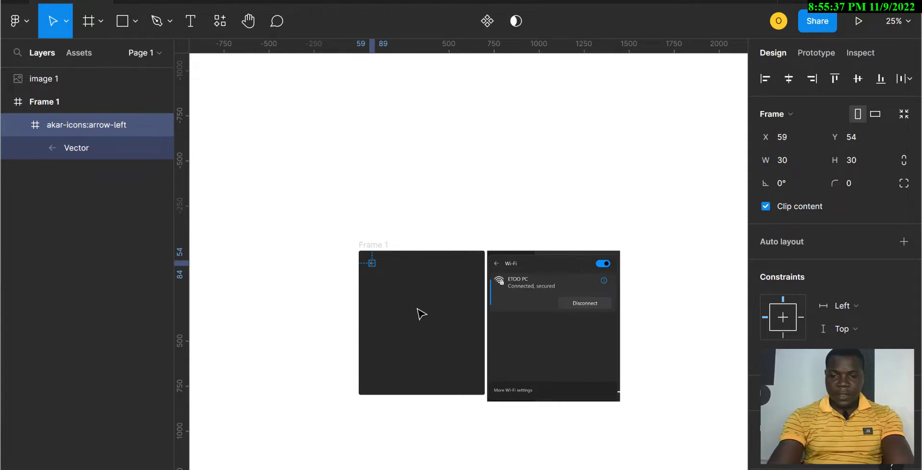
# Shift the arrow icon closer to the frame's corner, at about X 29, Y 46, and resize it to 40 × 40.
pyautogui.hotkey('ctrl', '+')
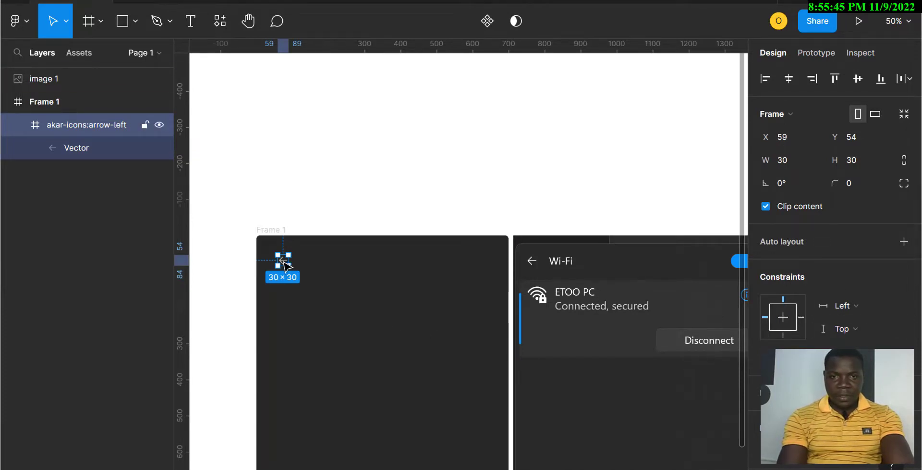
pyautogui.moveTo(284, 264); pyautogui.dragTo(273, 260)
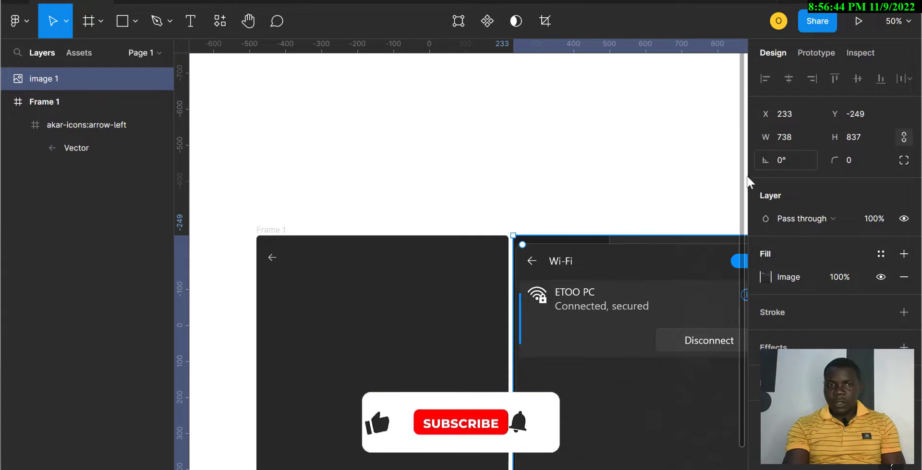
pyautogui.click(272, 258)
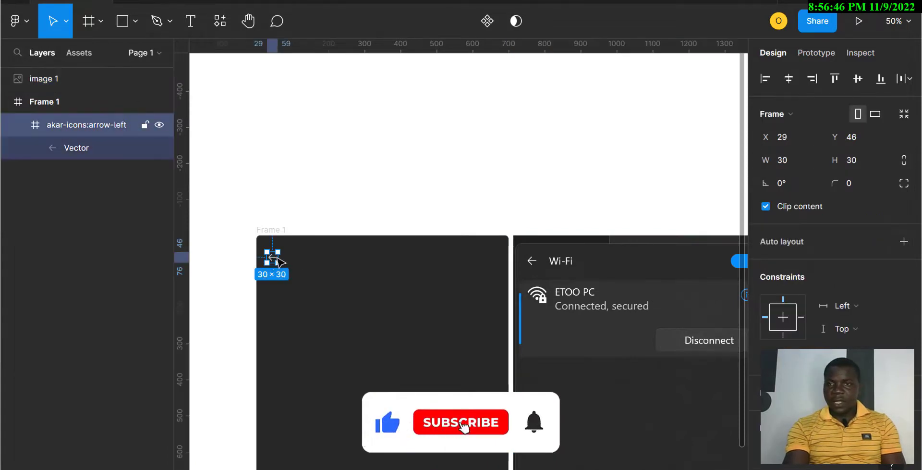
pyautogui.click(788, 163)
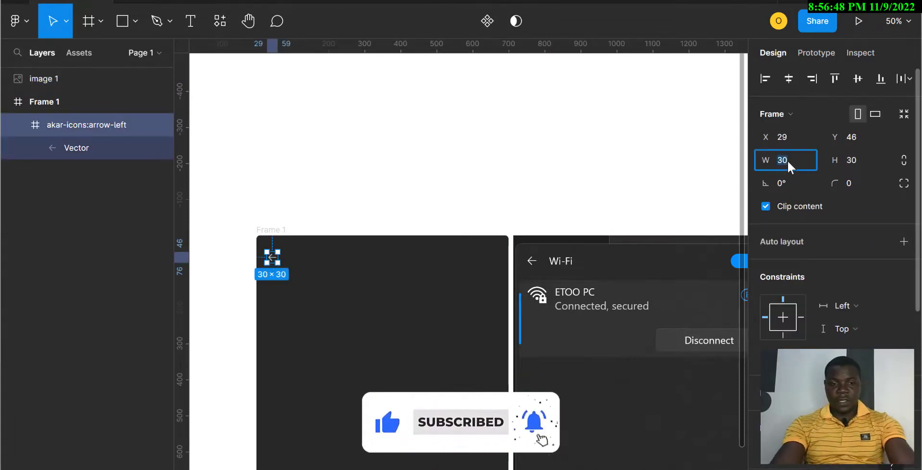
pyautogui.write('40')
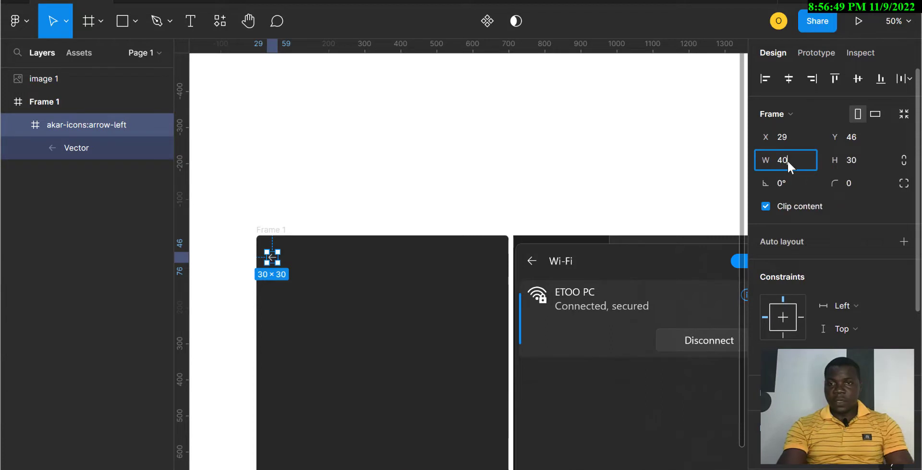
pyautogui.click(856, 161)
pyautogui.doubleClick(856, 161)
pyautogui.write('0')
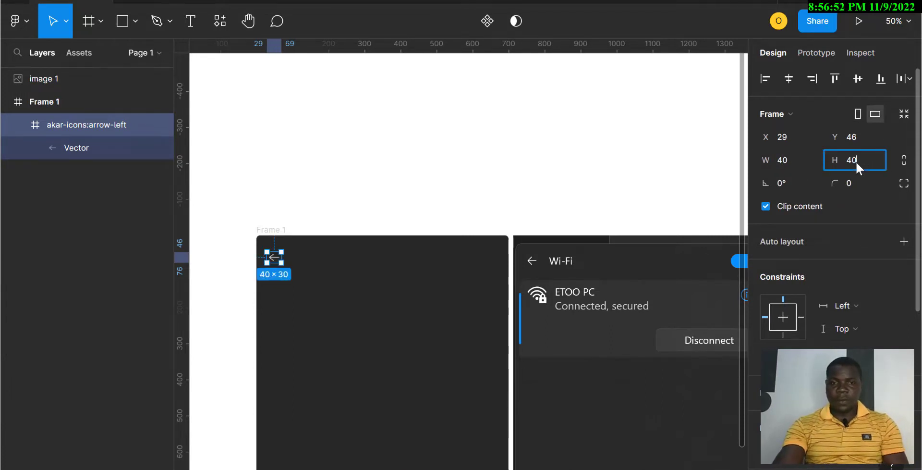
pyautogui.press('Return')
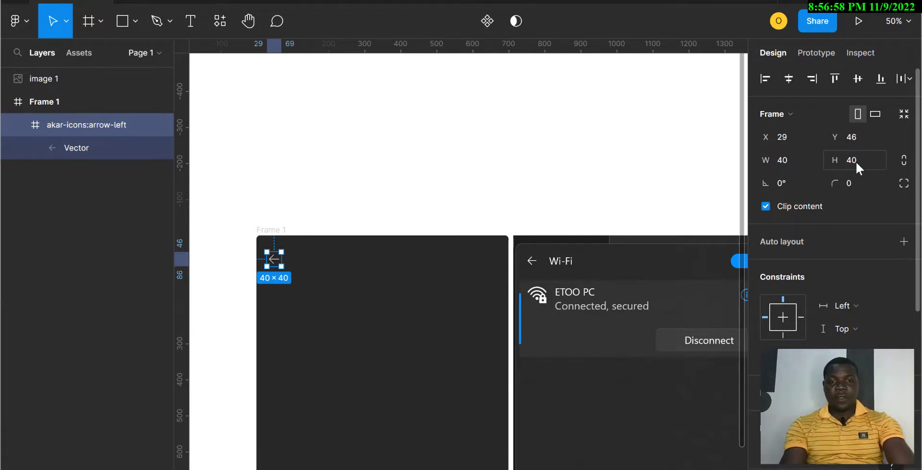
# Add a text layer reading "Wi-Fi" to the right of the arrow icon in the frame.
pyautogui.press('t')
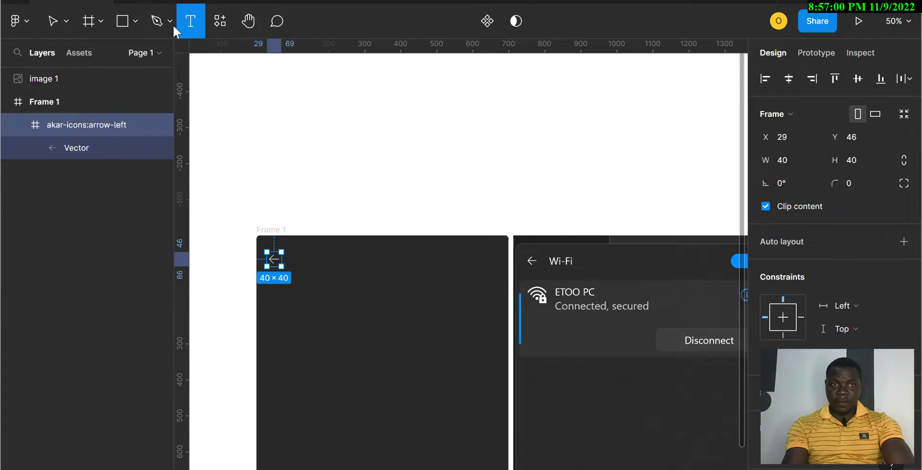
pyautogui.click(310, 262)
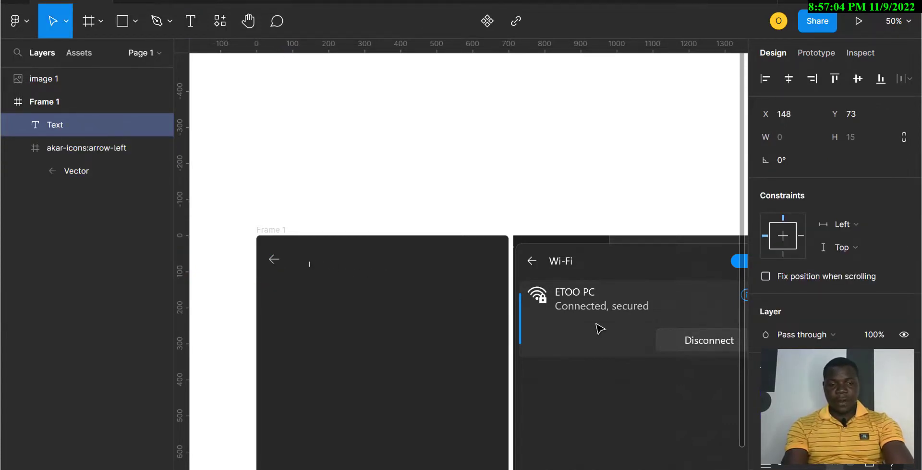
pyautogui.write('Wi')
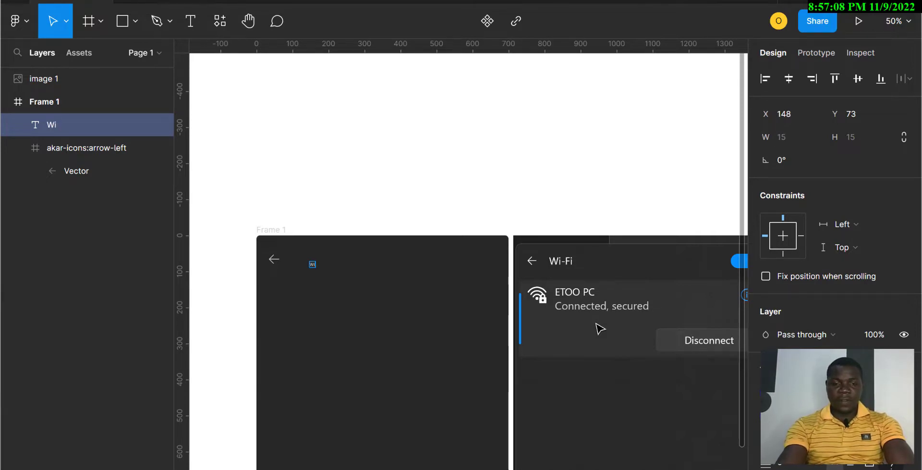
pyautogui.write('-Fi')
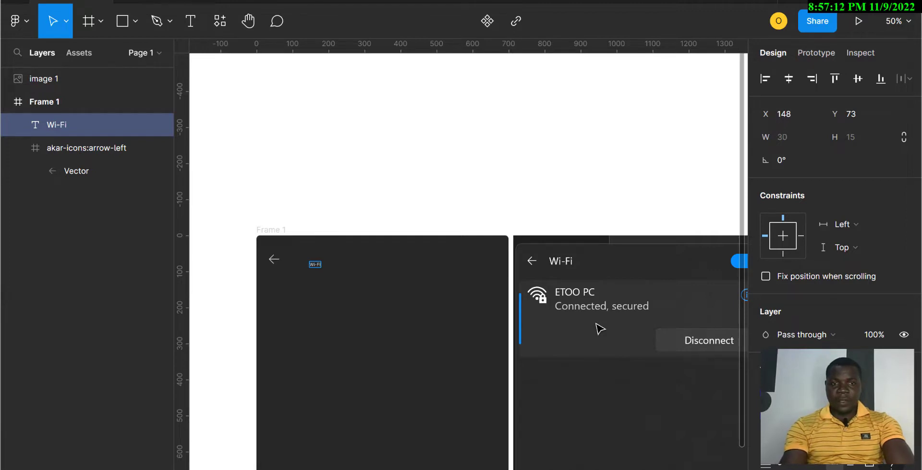
pyautogui.press('Escape')
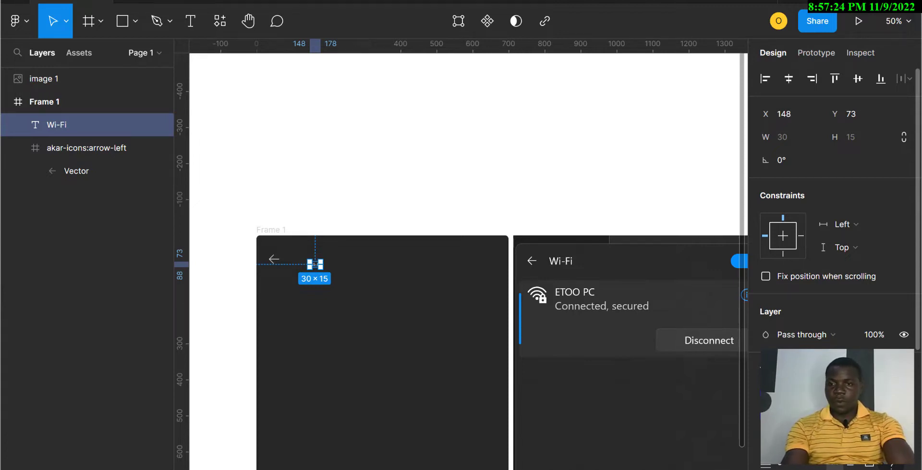
# Enlarge the Wi-Fi text to about 60 × 29 and place it beside the arrow at about X 92, Y 52.
pyautogui.press('Return')
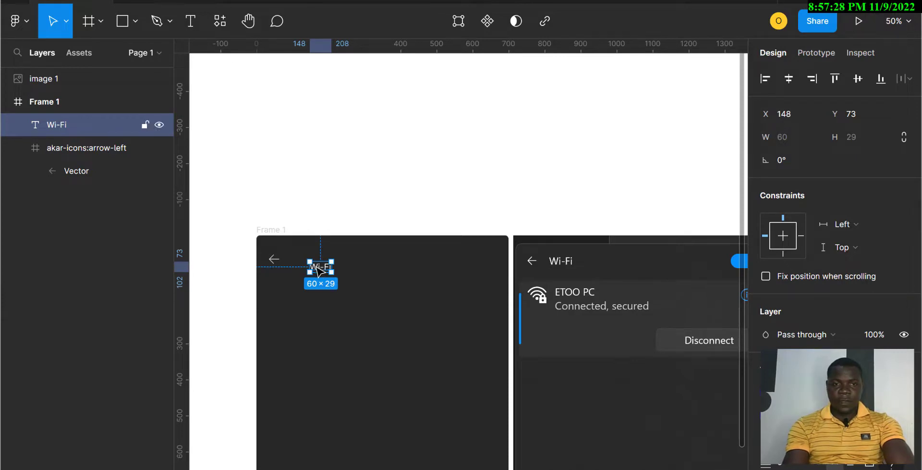
pyautogui.moveTo(317, 269); pyautogui.dragTo(298, 263)
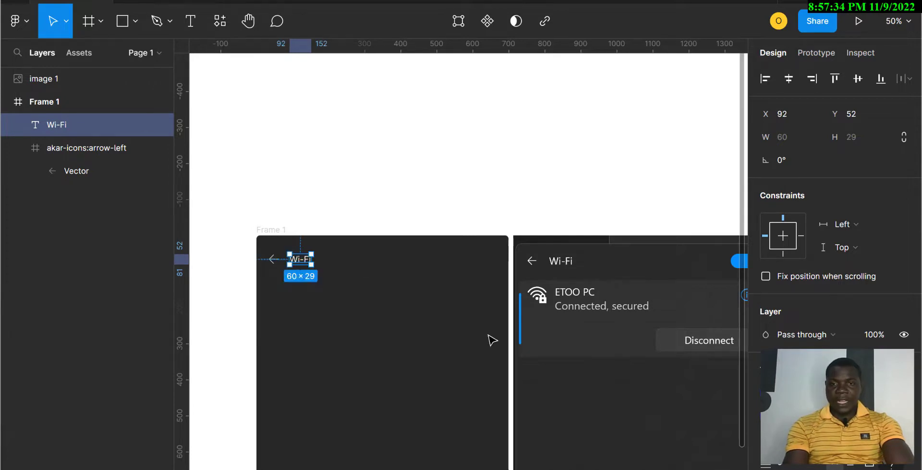
# Draw a rectangle of about 98 × 36 for the toggle at the right end of the frame's header row.
pyautogui.hscroll(3, 492, 340)
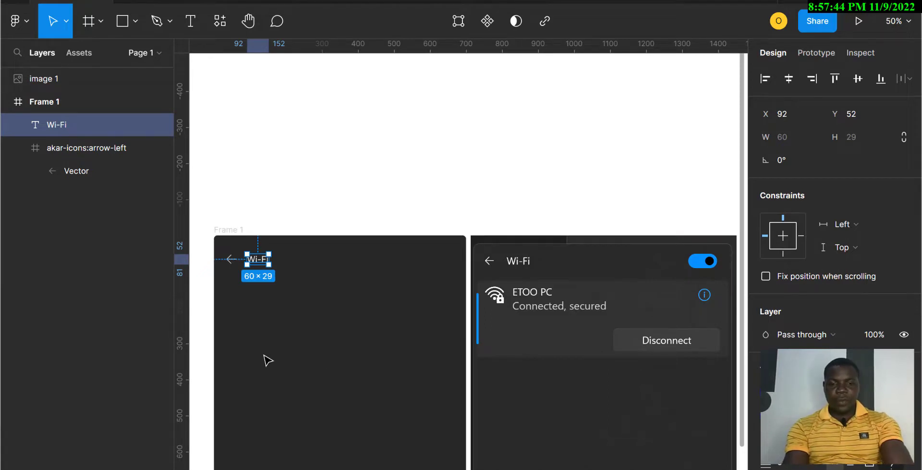
pyautogui.press('r')
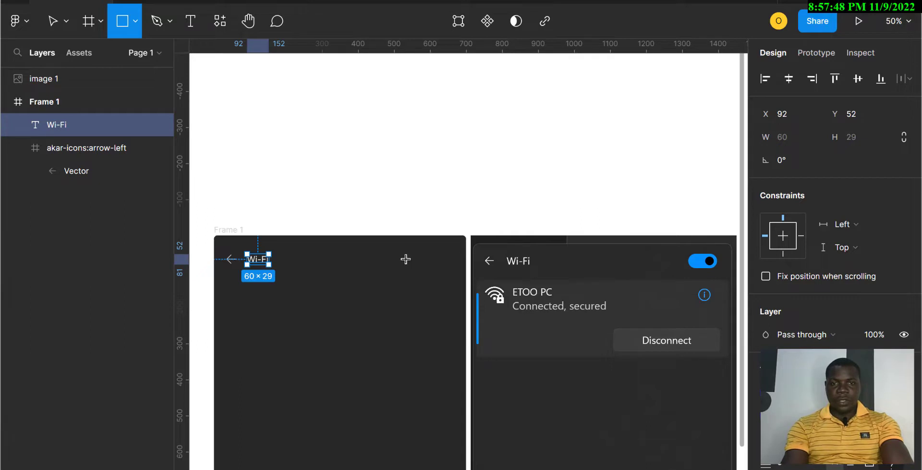
pyautogui.moveTo(405, 258); pyautogui.dragTo(440, 273)
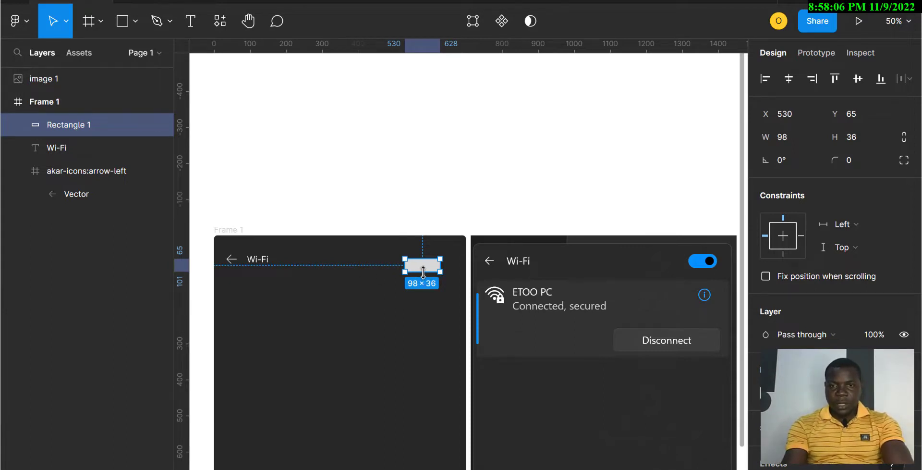
# Place the rectangle over the toggle in the Wi-Fi screenshot and bring its layer above the image for size comparison.
pyautogui.moveTo(425, 273); pyautogui.dragTo(704, 267)
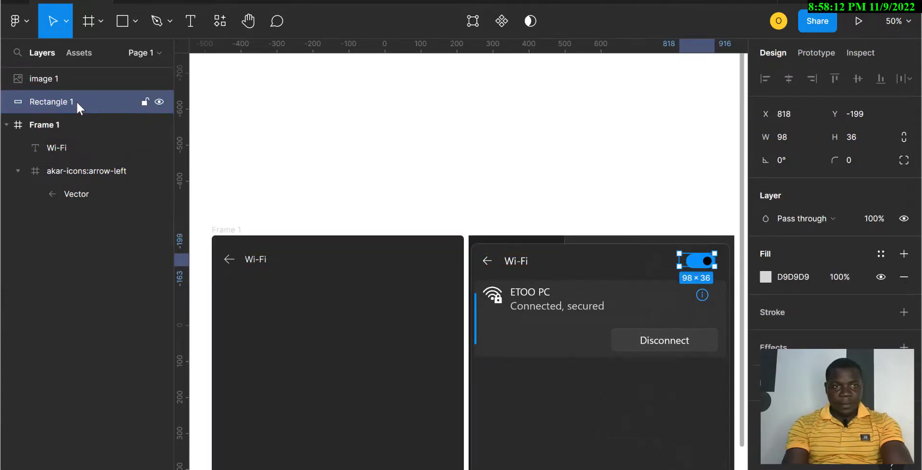
pyautogui.moveTo(76, 101); pyautogui.dragTo(75, 70)
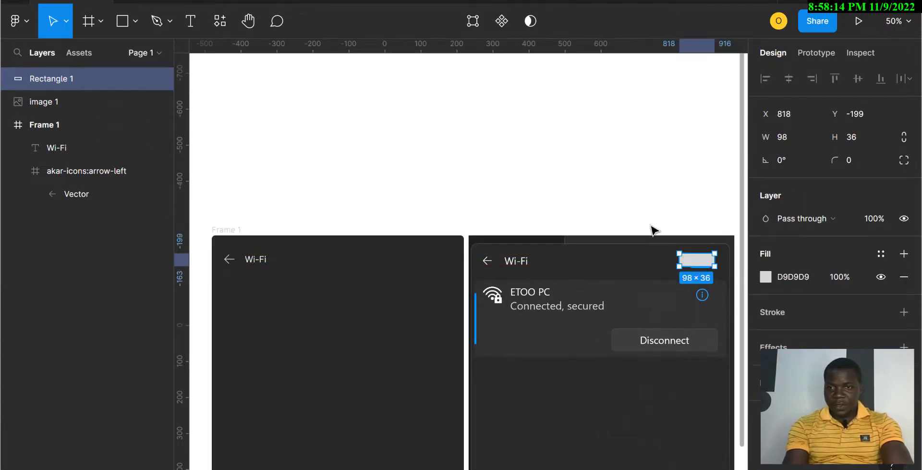
pyautogui.moveTo(702, 264); pyautogui.dragTo(704, 265)
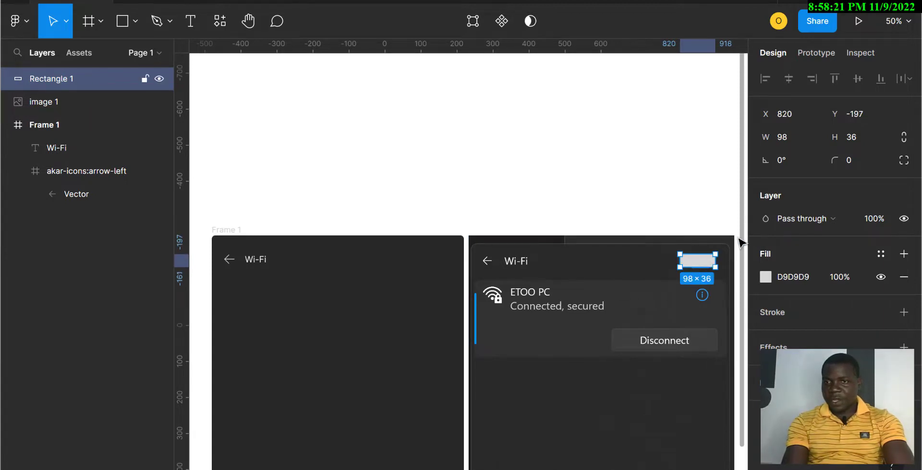
# Resize the toggle rectangle to 80 wide and 40 high.
pyautogui.click(855, 140)
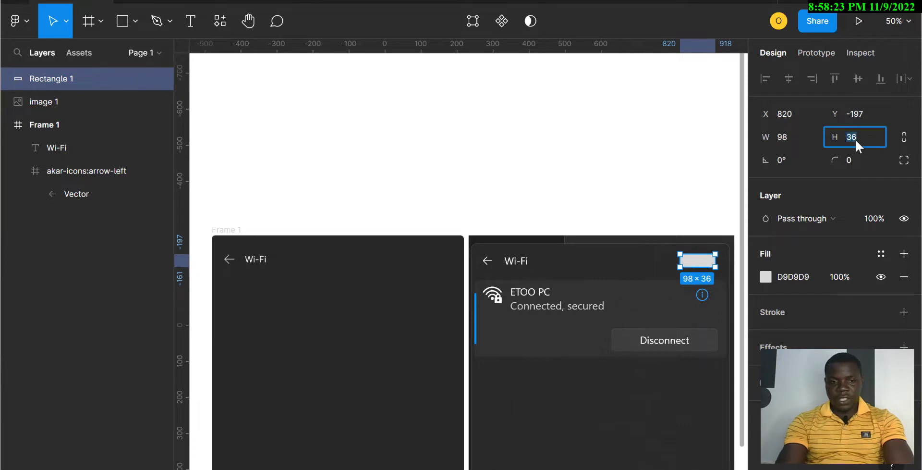
pyautogui.write('40')
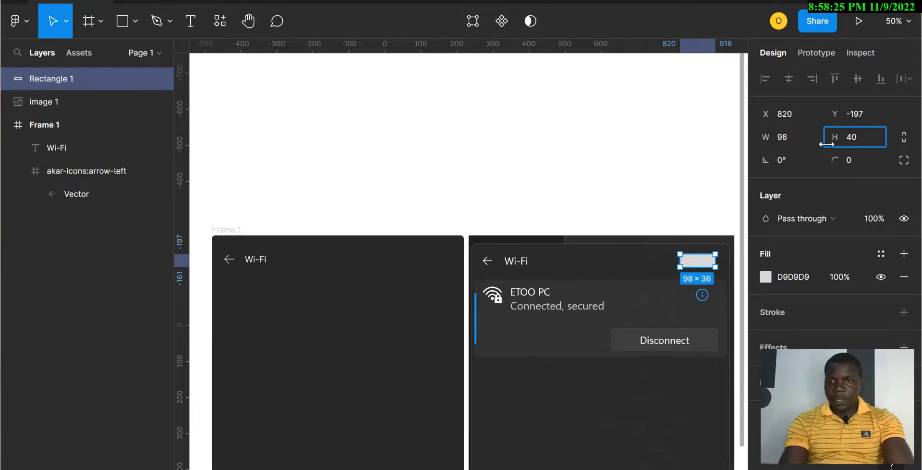
pyautogui.click(783, 136)
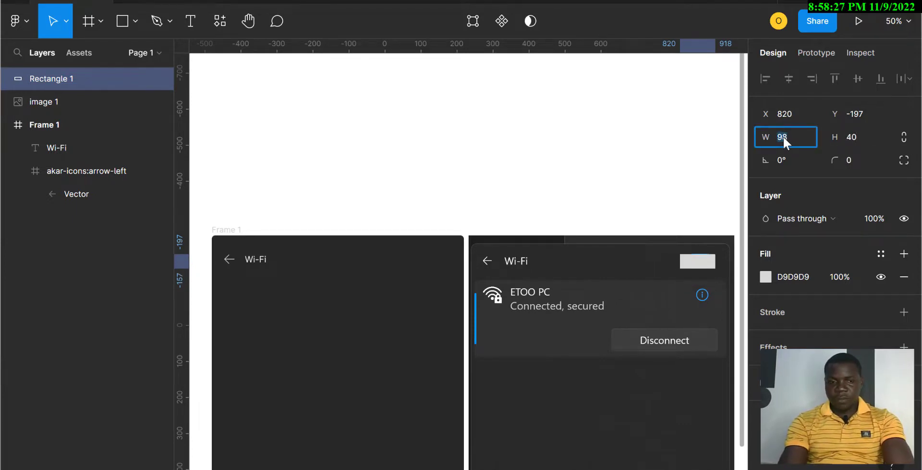
pyautogui.write('80')
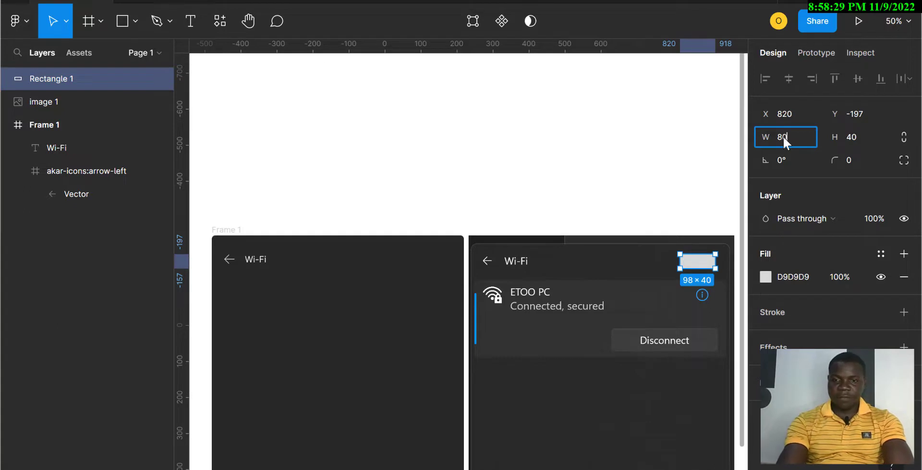
pyautogui.press('Return')
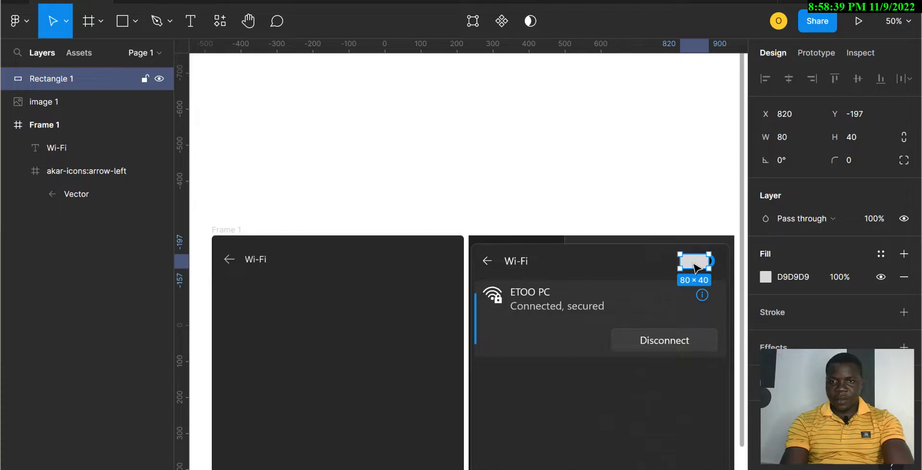
# Move the rectangle back into the frame's header row at about X 558, Y 46 and set its corner radius to 20.
pyautogui.moveTo(686, 267); pyautogui.dragTo(436, 267)
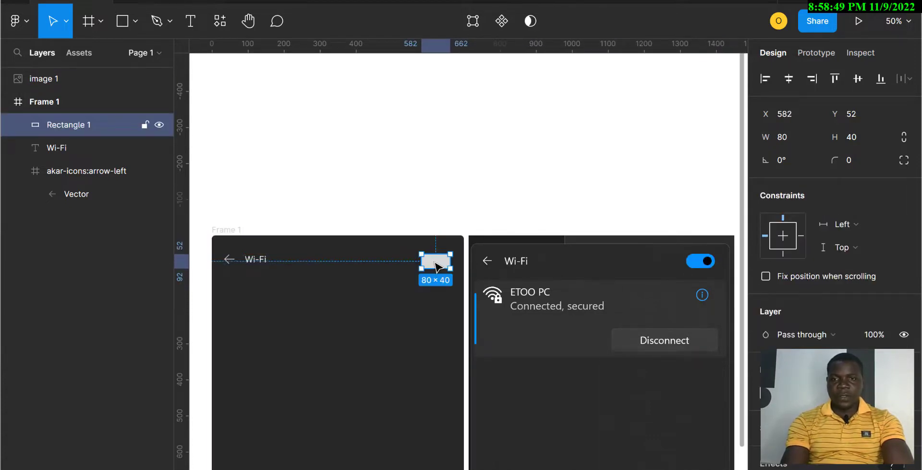
pyautogui.click(853, 162)
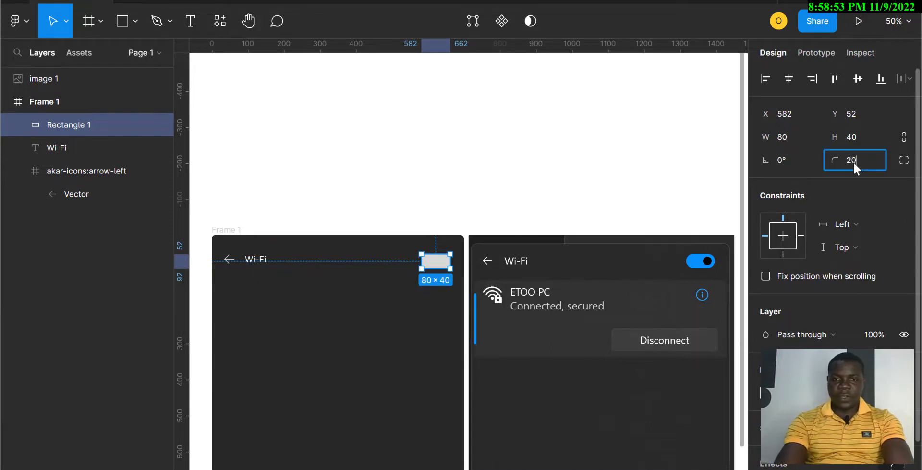
pyautogui.press('Return')
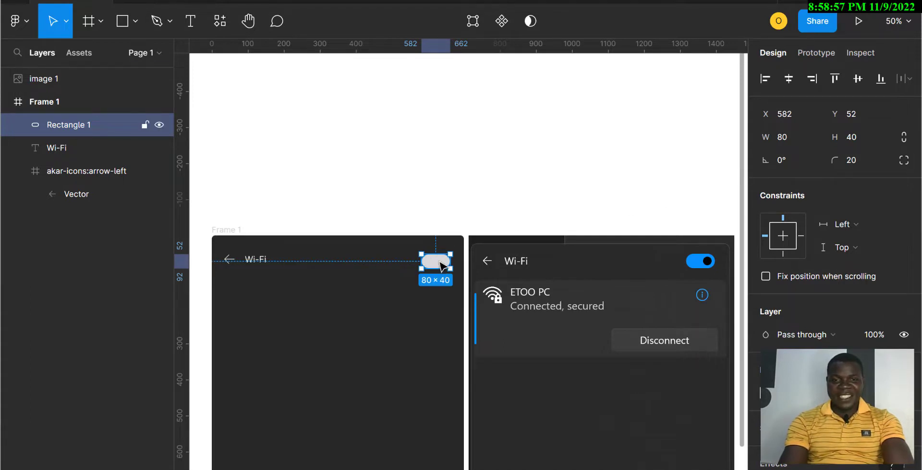
pyautogui.moveTo(440, 266); pyautogui.dragTo(434, 262)
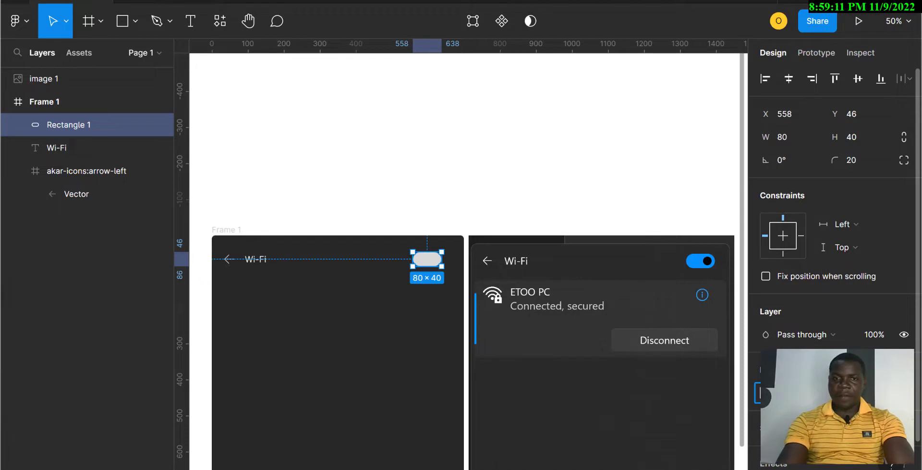
# Fill the rounded rectangle with blue to match the screenshot's toggle, and sample that toggle's blue with the eyedropper.
pyautogui.press('Return')
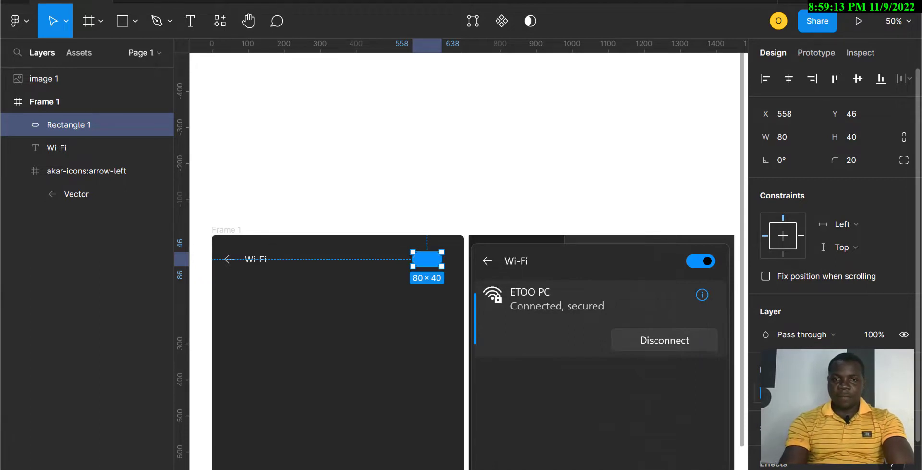
pyautogui.click(455, 383)
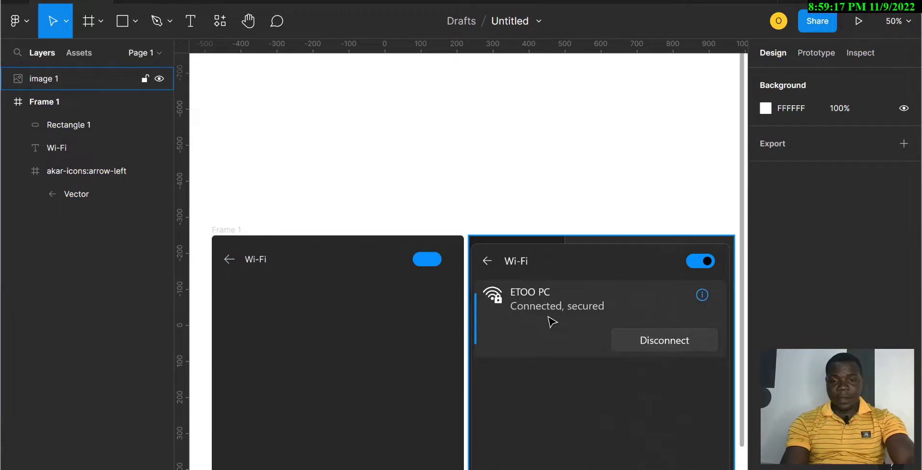
pyautogui.press('i')
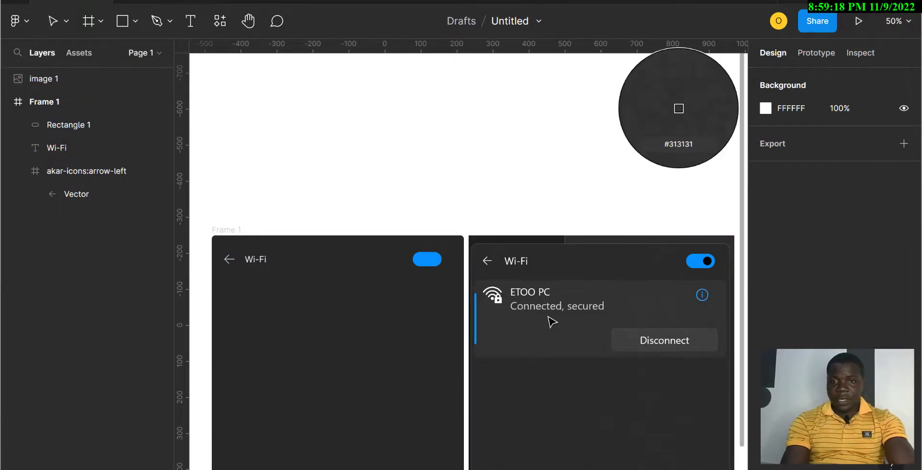
pyautogui.click(699, 259)
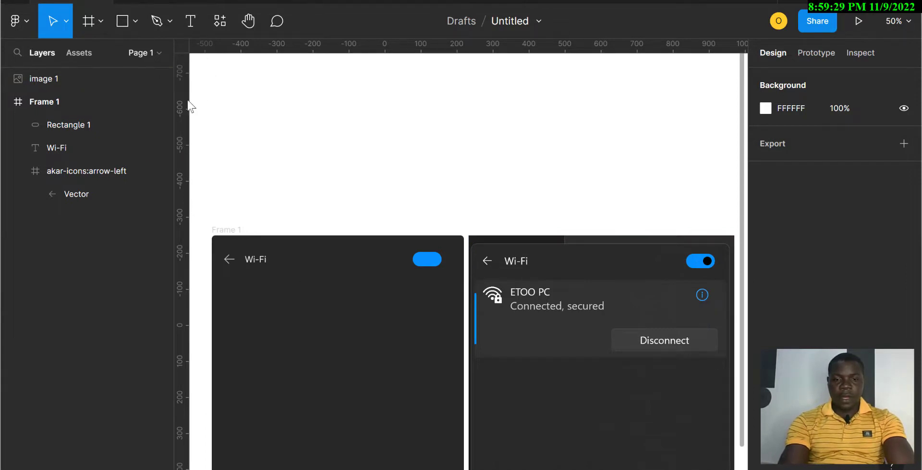
# Draw a circle over the right end of the blue toggle shape and set its size to 30 × 30.
pyautogui.press('o')
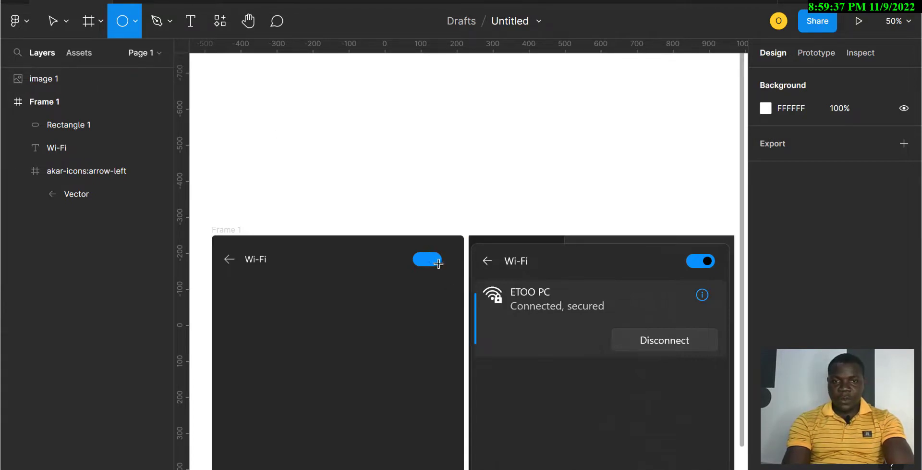
pyautogui.moveTo(430, 257); pyautogui.dragTo(440, 269)
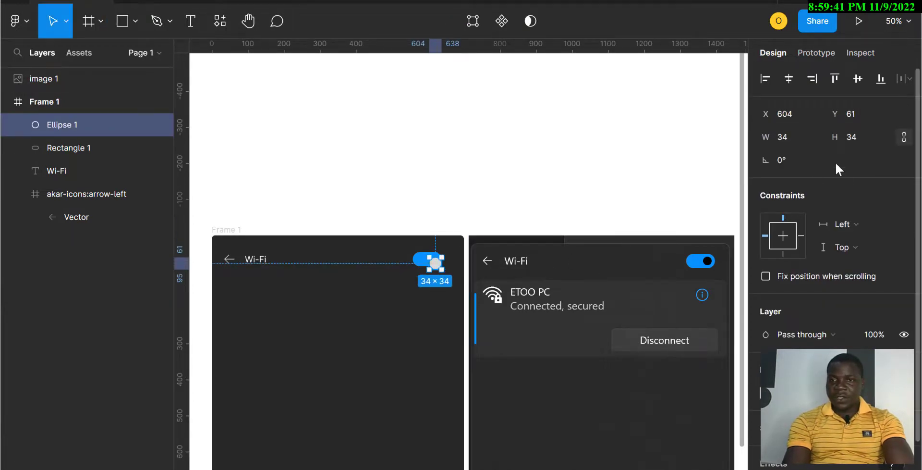
pyautogui.click(783, 134)
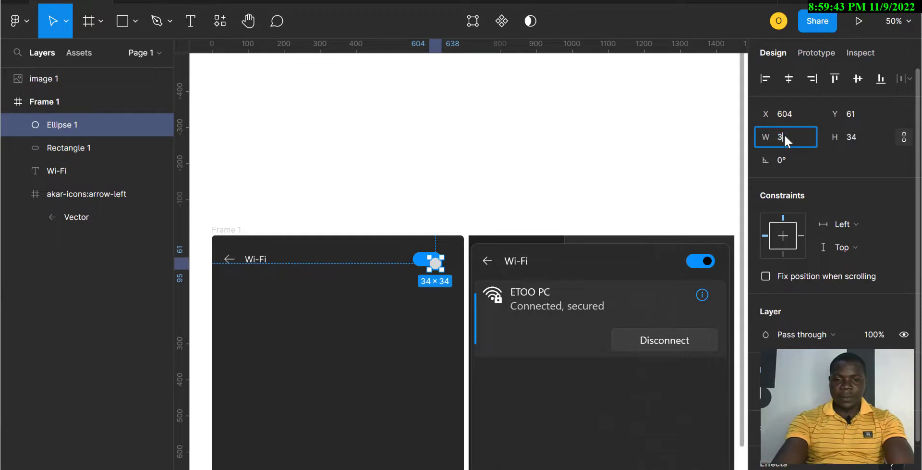
pyautogui.write('30')
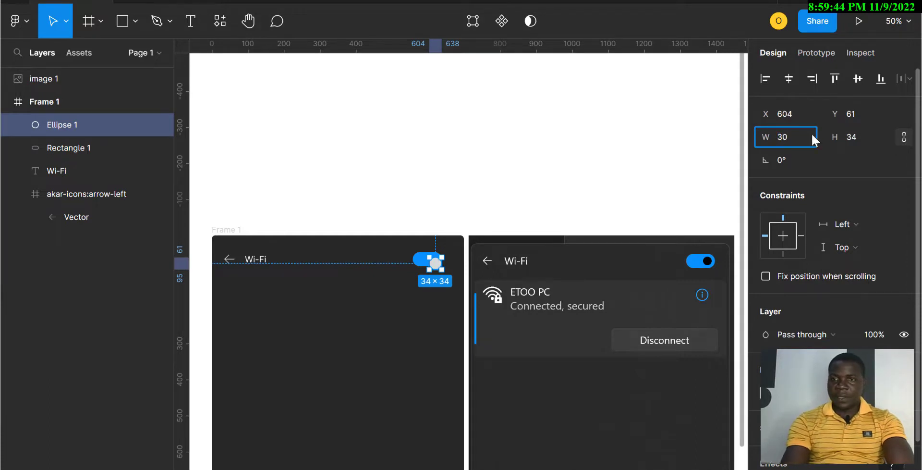
pyautogui.click(851, 136)
pyautogui.write('30')
pyautogui.press('Return')
pyautogui.press('Escape')
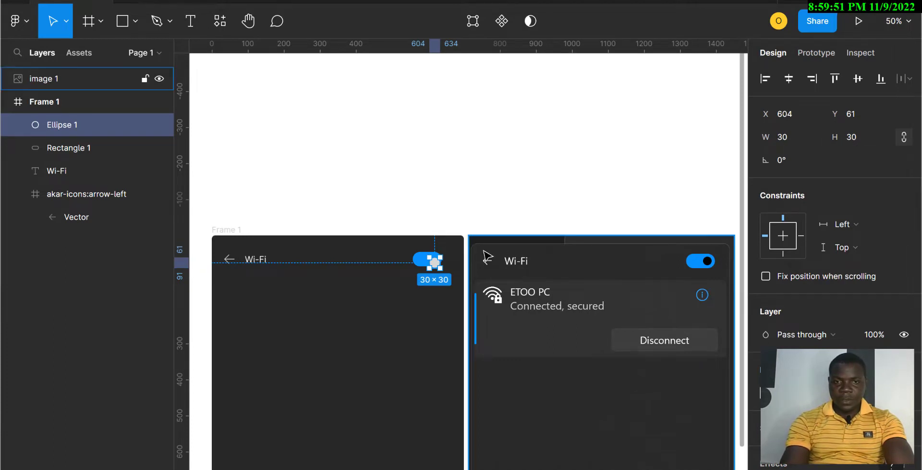
# Place the circle inside the toggle at about X 598, Y 52 and fill it with the screenshot knob's black, #000000.
pyautogui.moveTo(436, 264); pyautogui.dragTo(431, 262)
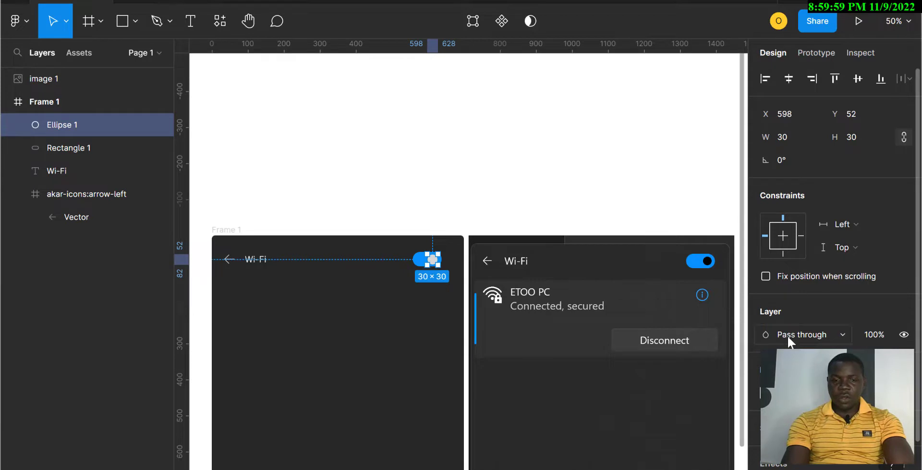
pyautogui.press('i')
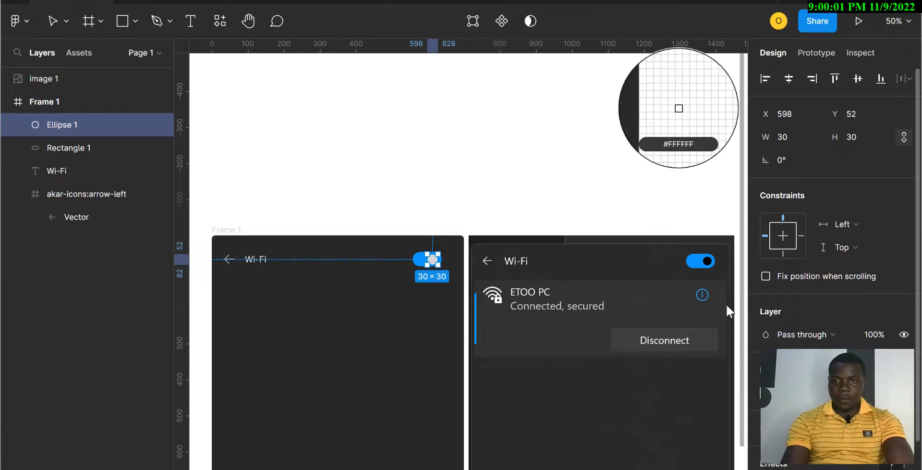
pyautogui.click(708, 260)
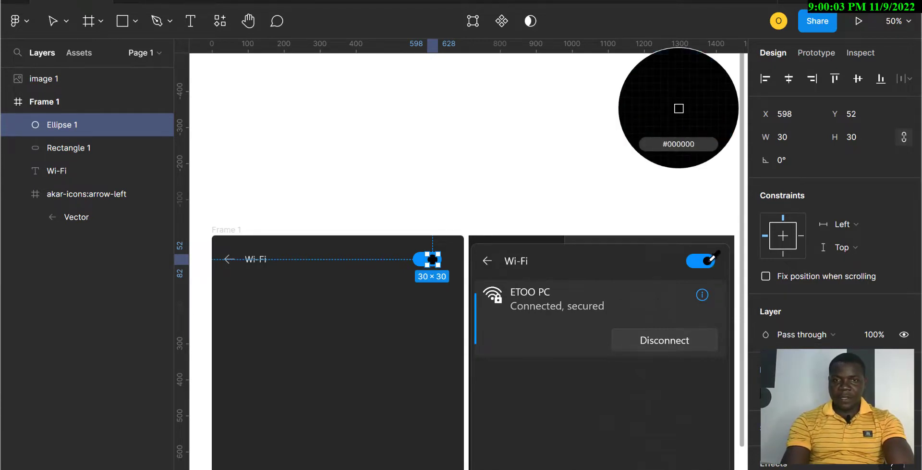
pyautogui.click(381, 336)
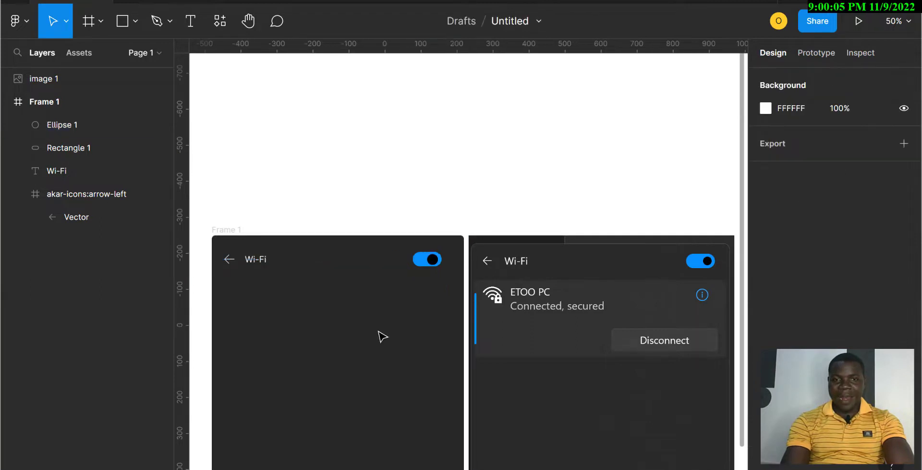
# Nudge the black circle 3 px right and 1 px up within the toggle.
pyautogui.click(437, 262)
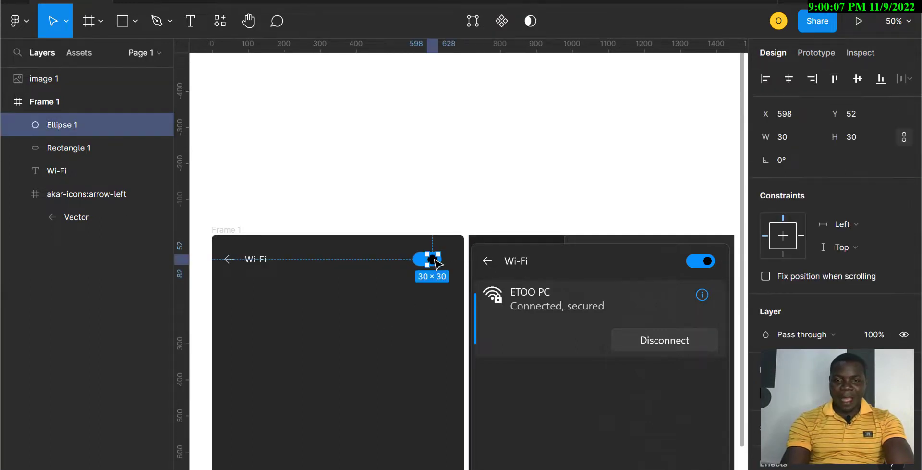
pyautogui.press('Right')
pyautogui.press('Up')
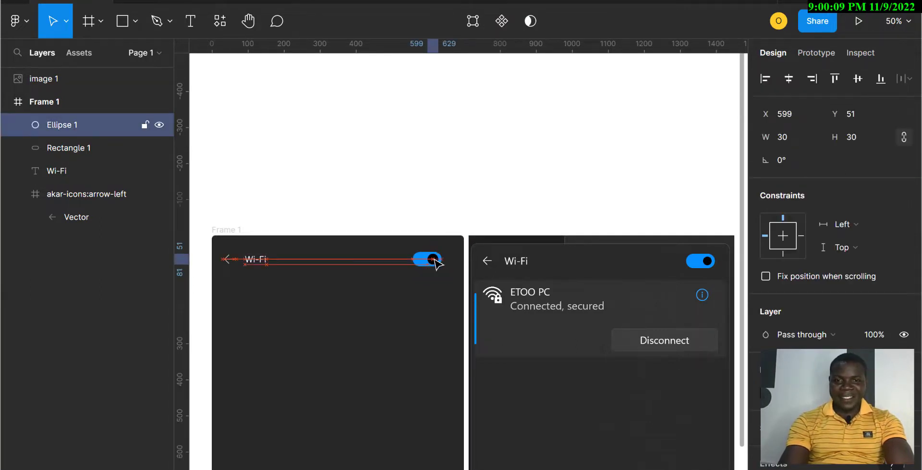
pyautogui.press('Right')
pyautogui.press('Right')
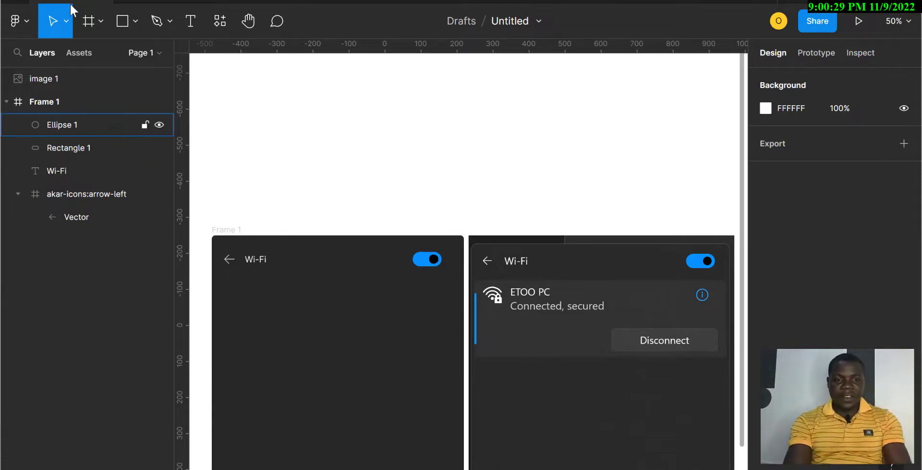
# Draw a full-width rectangle of about 700 × 194 below the header and fill it with dark grey sampled from the screenshot's network card.
pyautogui.press('r')
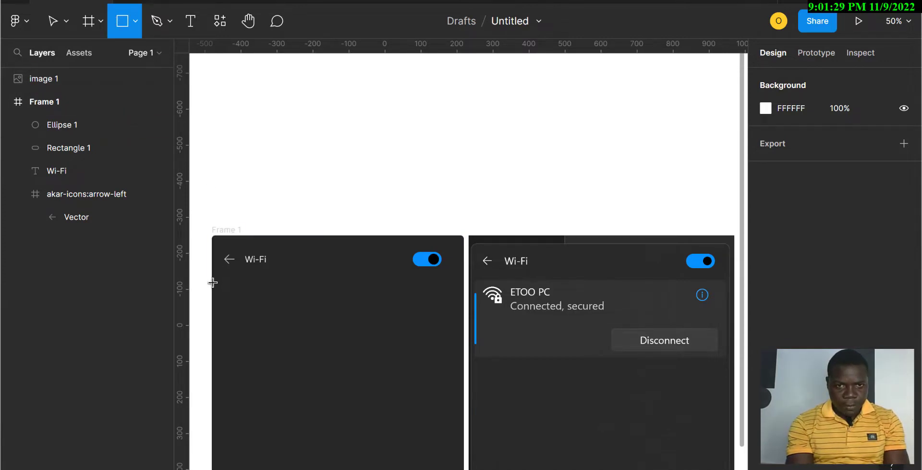
pyautogui.moveTo(212, 282)
pyautogui.mouseDown()
pyautogui.moveTo(323, 355)
pyautogui.moveTo(420, 341)
pyautogui.moveTo(463, 355)
pyautogui.mouseUp()
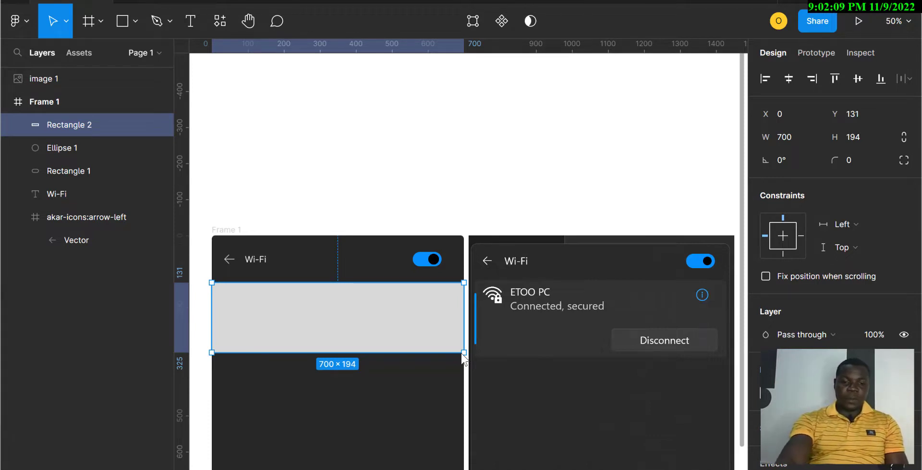
pyautogui.press('i')
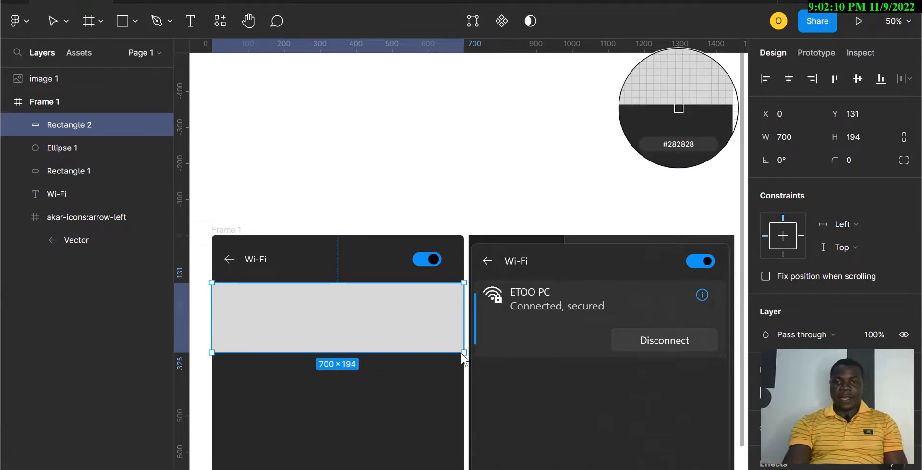
pyautogui.click(562, 331)
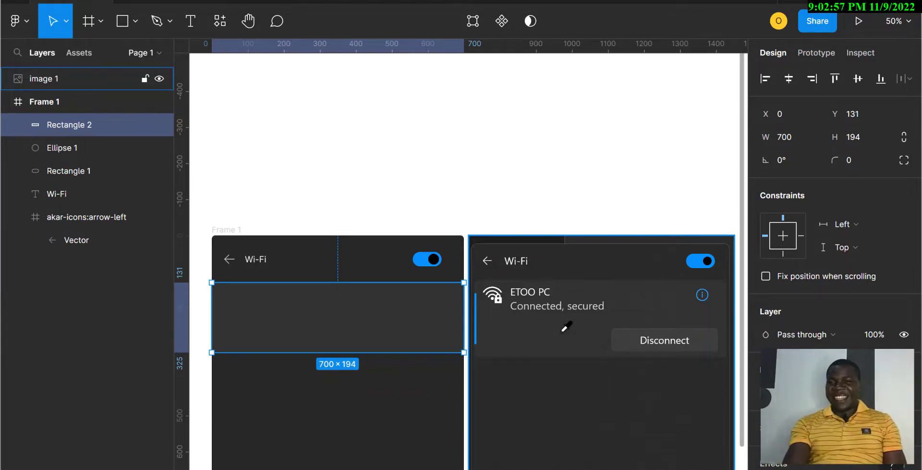
# Set the height of the dark grey card rectangle to 195.
pyautogui.click(871, 134)
pyautogui.write('19')
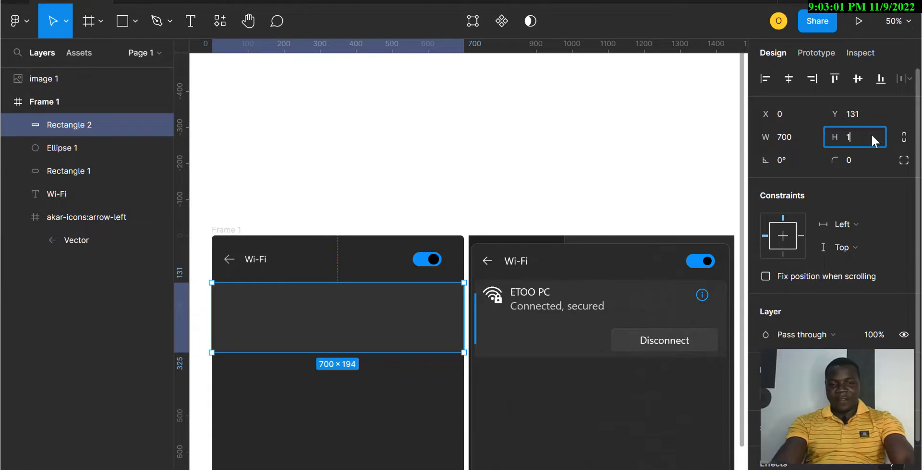
pyautogui.press('Return')
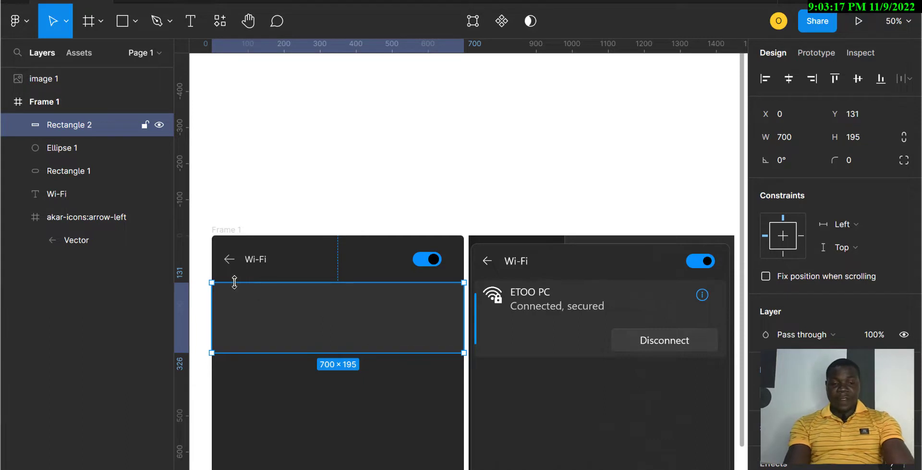
# Draw a thin vertical rectangle in the left part of the dark grey card and set its size to 6 × 160.
pyautogui.press('r')
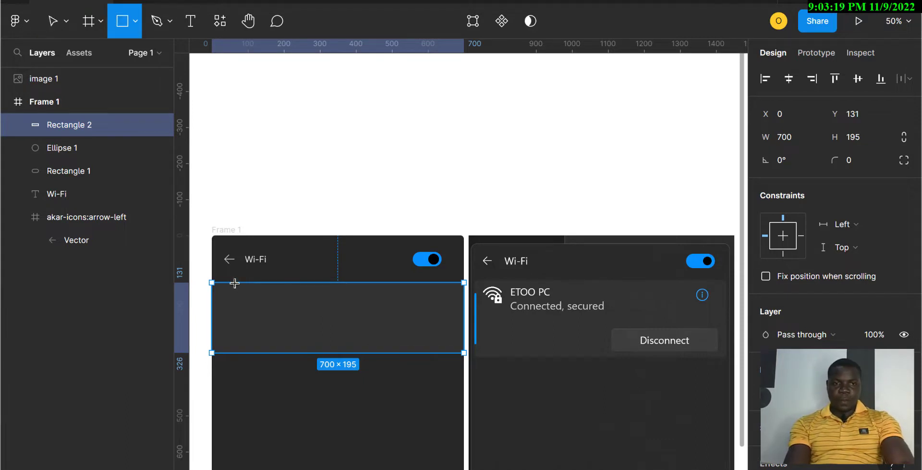
pyautogui.moveTo(236, 292); pyautogui.dragTo(237, 341)
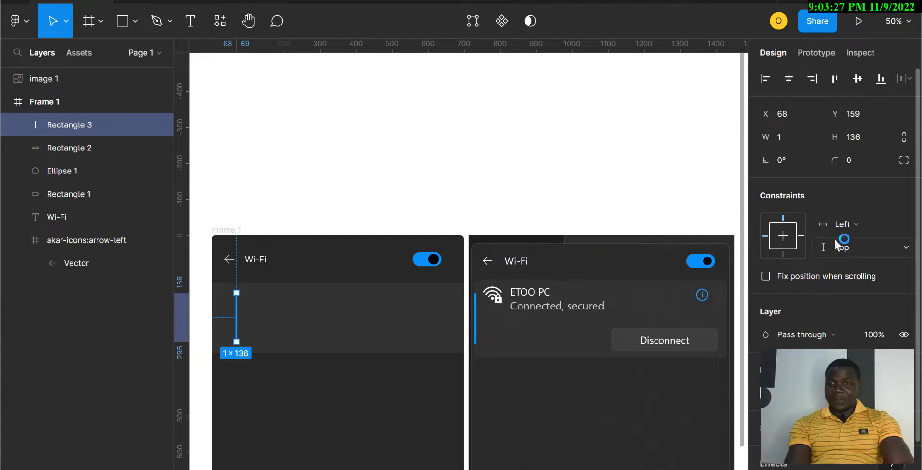
pyautogui.click(783, 138)
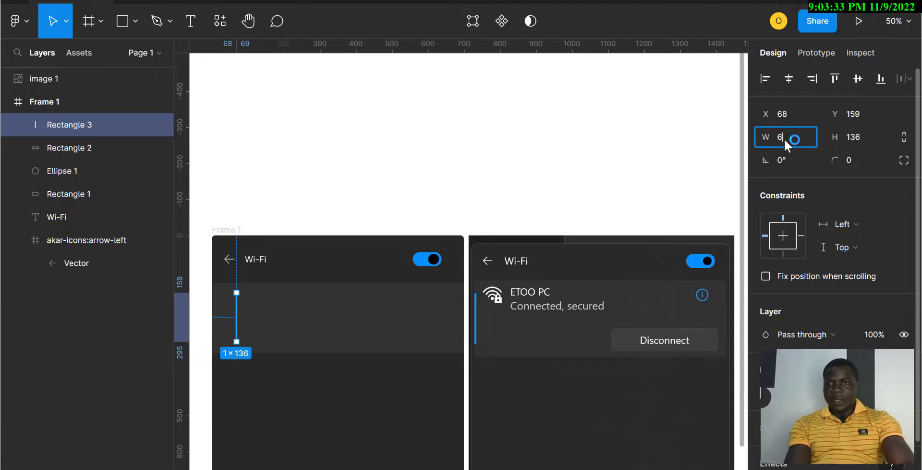
pyautogui.write('6')
pyautogui.click(858, 139)
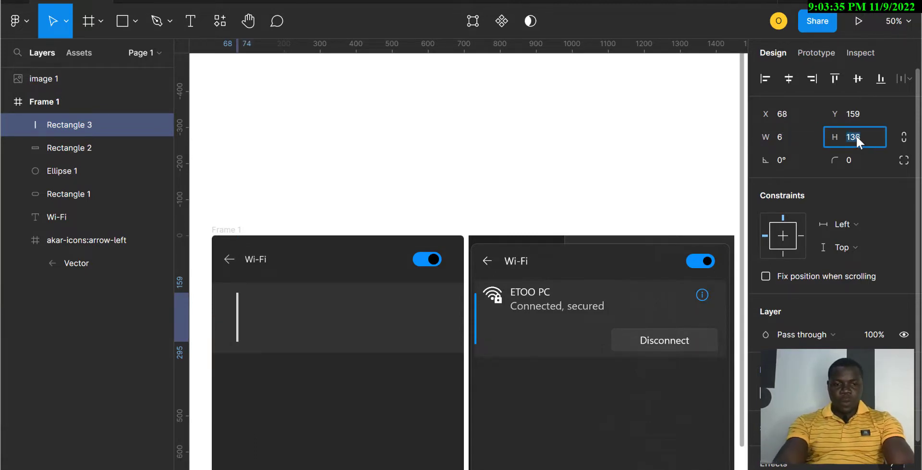
pyautogui.write('160')
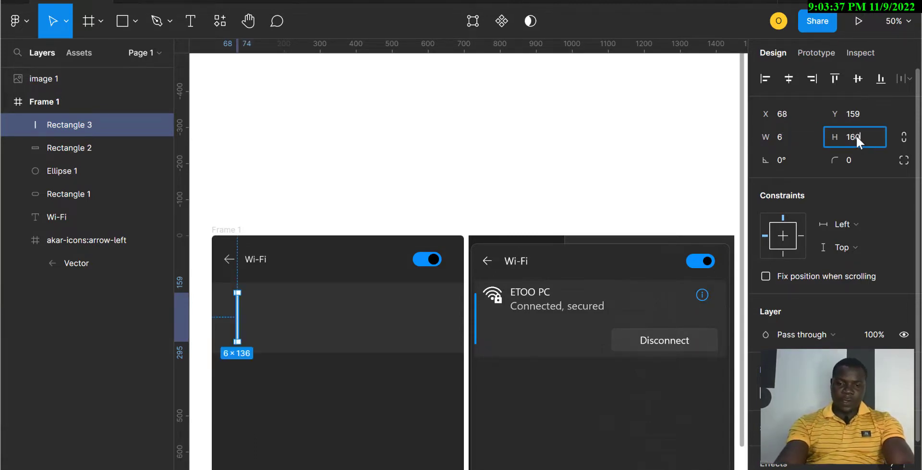
pyautogui.press('Return')
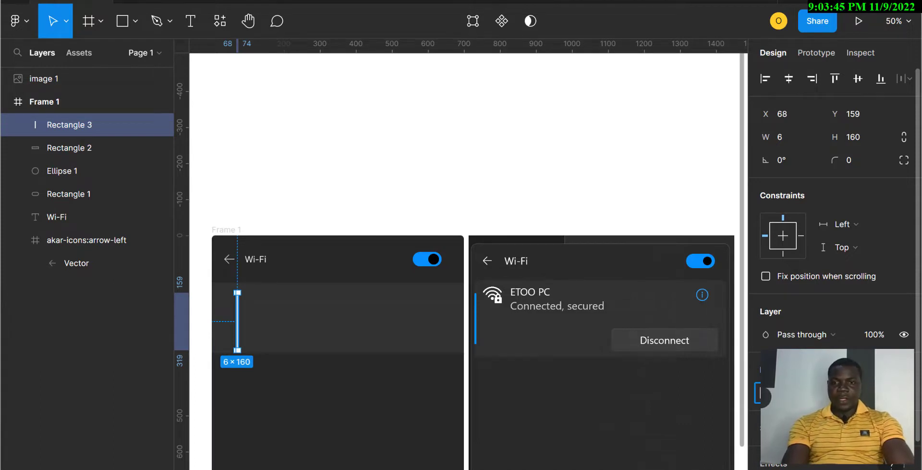
# Fill the thin vertical bar with the toggle's blue, #0793FF, and set its corner radius to 5.
pyautogui.click(390, 311)
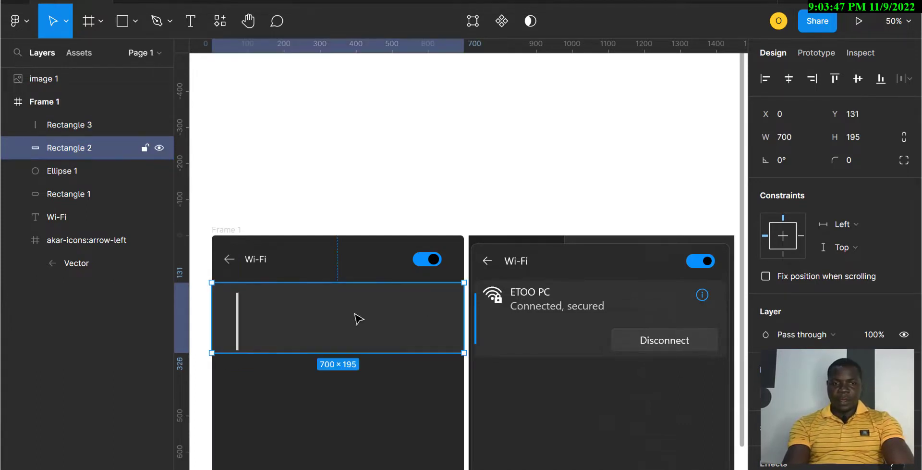
pyautogui.click(238, 321)
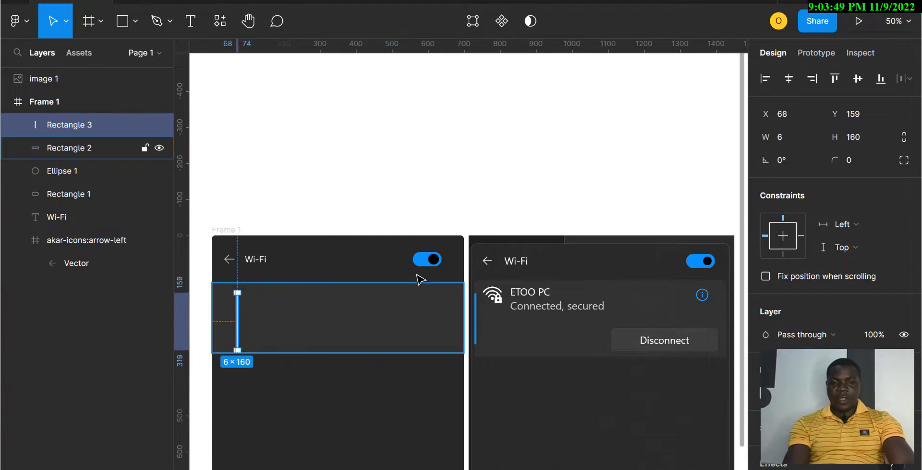
pyautogui.press('i')
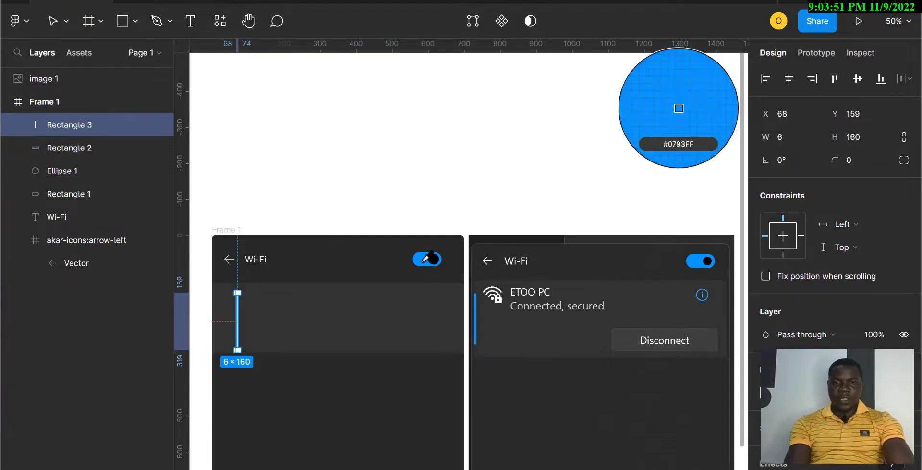
pyautogui.click(422, 260)
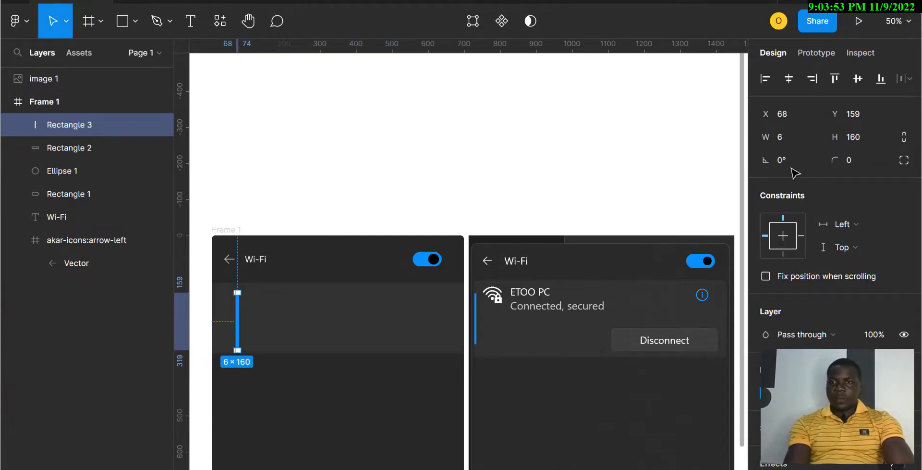
pyautogui.click(858, 160)
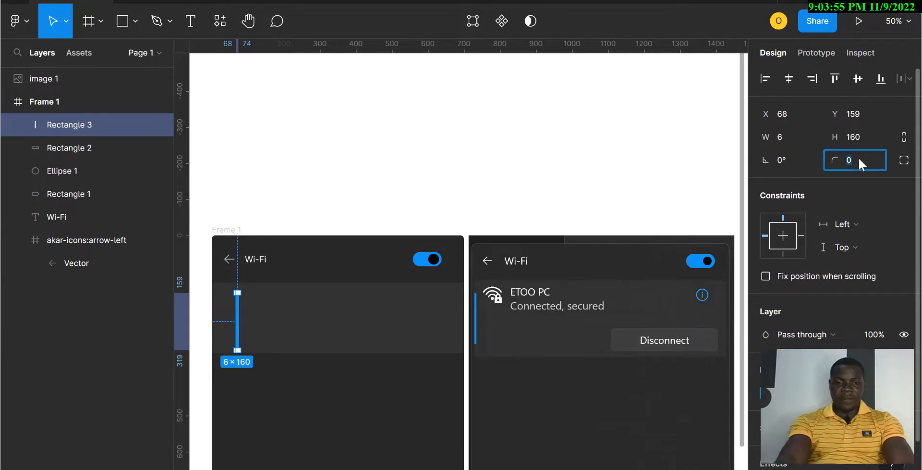
pyautogui.press('Return')
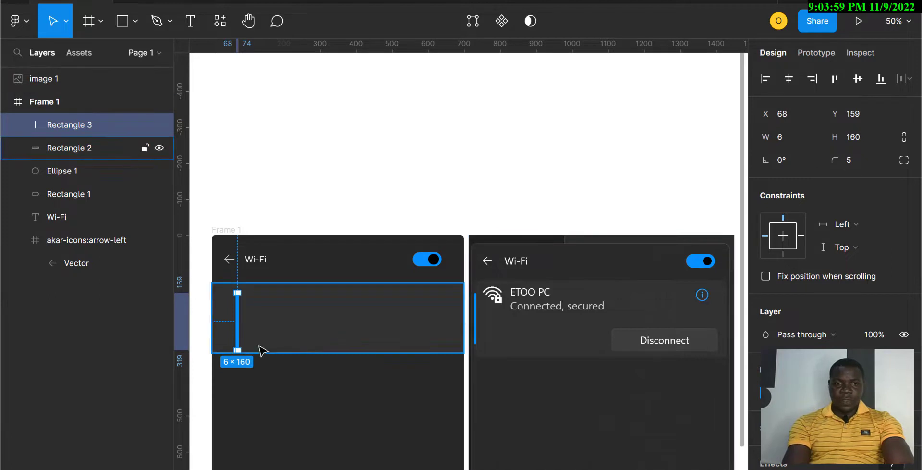
pyautogui.click(292, 431)
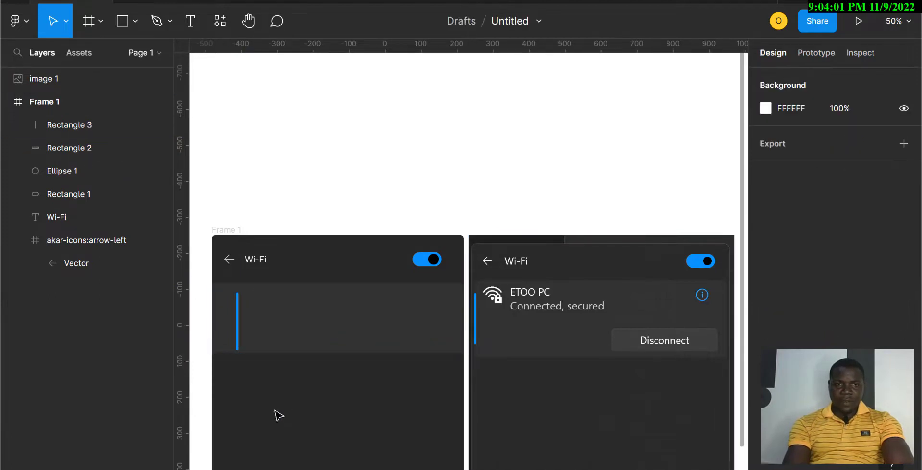
# Nudge the blue bar left within the card to X 34.
pyautogui.click(239, 332)
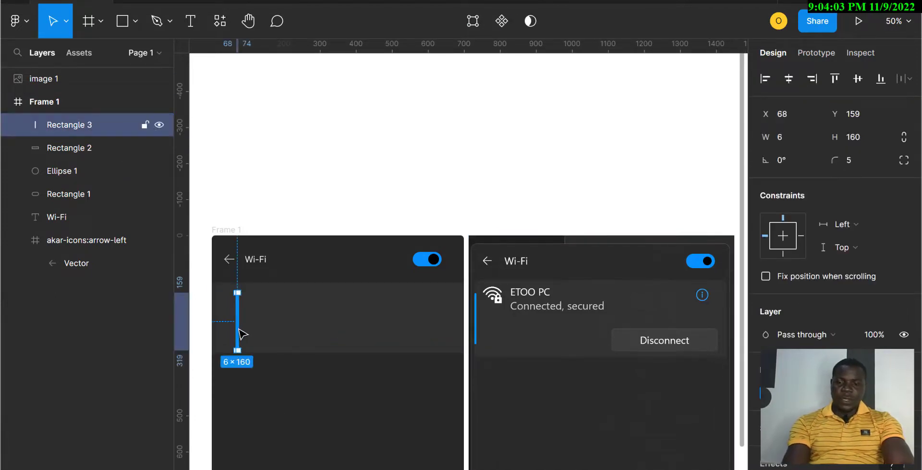
pyautogui.press('Left')
pyautogui.press('Left')
pyautogui.press('Left')
pyautogui.press('Left')
pyautogui.press('Left')
pyautogui.press('Left')
pyautogui.press('Left')
pyautogui.press('Left')
pyautogui.press('Left')
pyautogui.press('Left')
pyautogui.press('Left')
pyautogui.press('Left')
pyautogui.press('Left')
pyautogui.press('Left')
pyautogui.press('Left')
pyautogui.press('Left')
pyautogui.press('Left')
pyautogui.press('Left')
pyautogui.press('Left')
pyautogui.press('Left')
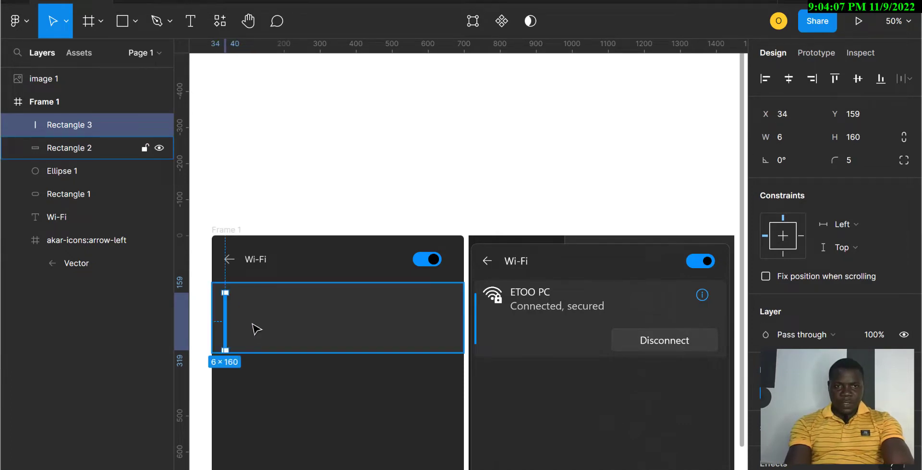
# Align the vertical centres of the blue bar and the dark grey card rectangle.
pyautogui.keyDown('shift'); pyautogui.click(294, 322); pyautogui.keyUp('shift')
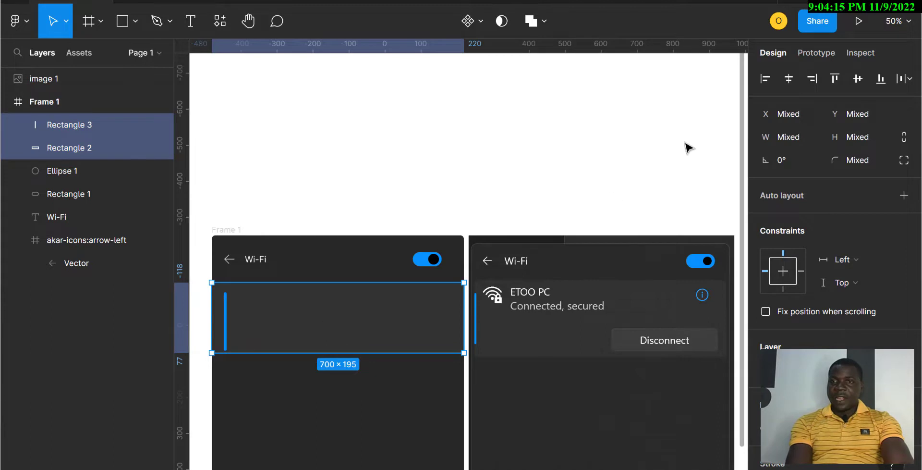
pyautogui.click(860, 79)
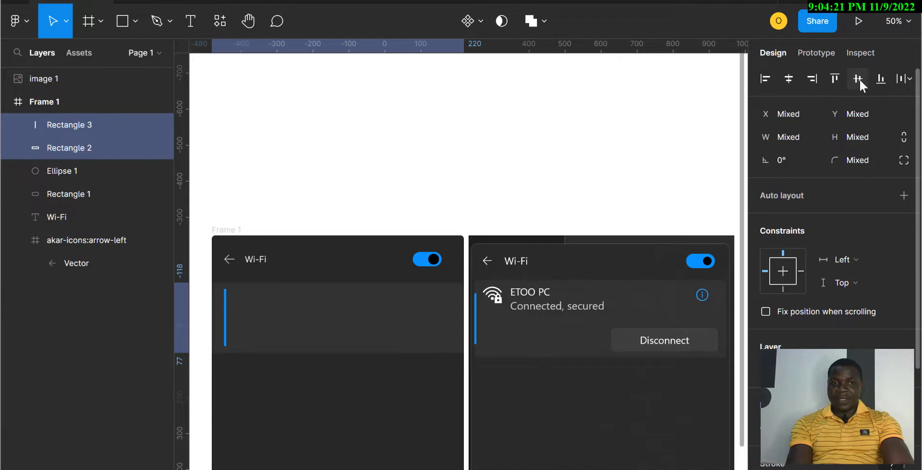
pyautogui.click(256, 390)
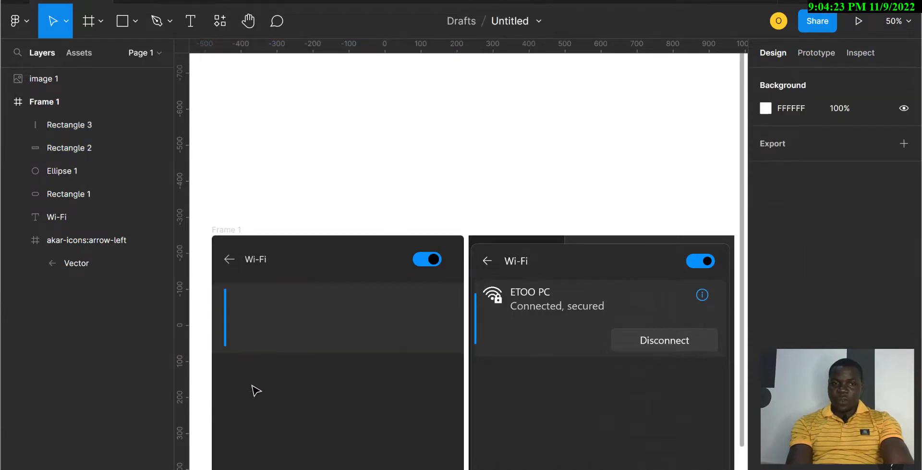
# Nudge the blue bar further left, close to the card's edge, to X 14.
pyautogui.click(226, 330)
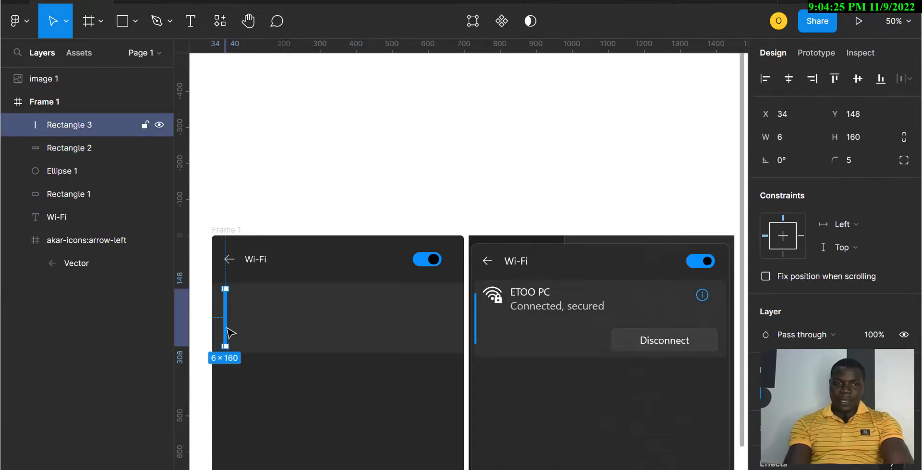
pyautogui.press('Left')
pyautogui.press('Left')
pyautogui.press('Left')
pyautogui.press('Left')
pyautogui.press('Left')
pyautogui.press('Left')
pyautogui.press('Left')
pyautogui.press('Left')
pyautogui.press('Left')
pyautogui.press('Left')
pyautogui.press('Left')
pyautogui.press('Left')
pyautogui.press('Left')
pyautogui.press('Left')
pyautogui.press('Left')
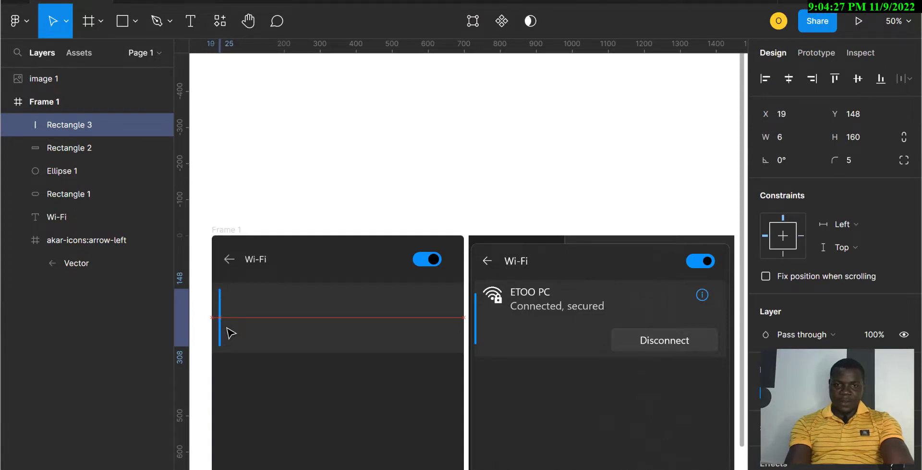
pyautogui.press('Left')
pyautogui.press('Left')
pyautogui.press('Left')
pyautogui.press('Left')
pyautogui.press('Left')
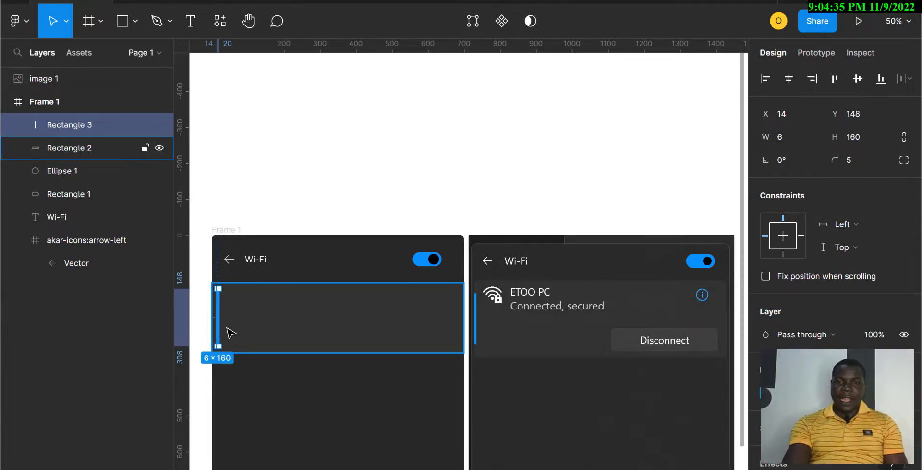
# Run the Iconify plugin and search its icons for "wifi".
pyautogui.click(221, 22)
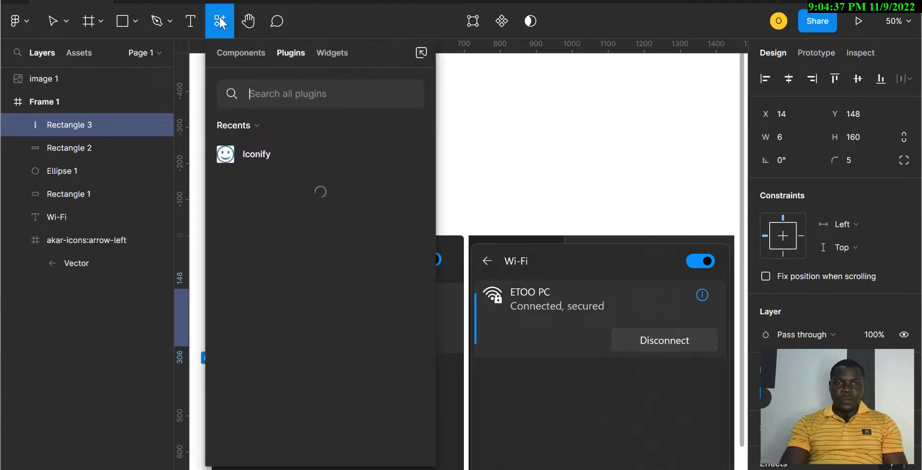
pyautogui.click(284, 154)
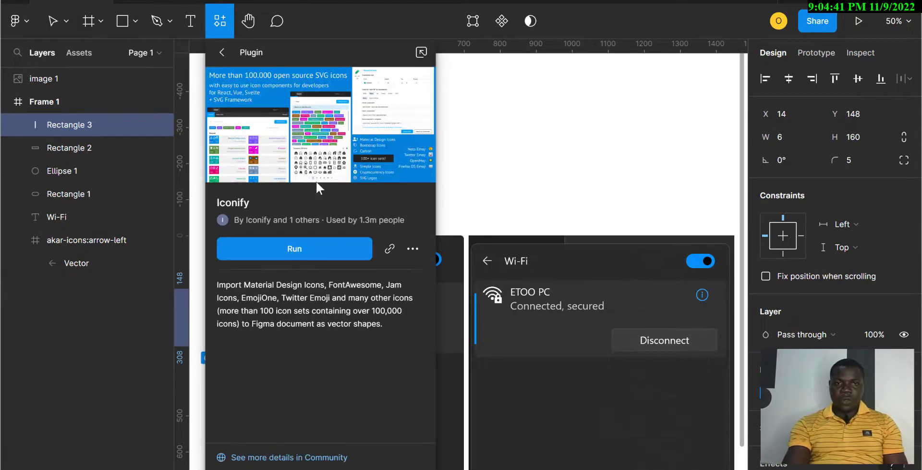
pyautogui.click(290, 249)
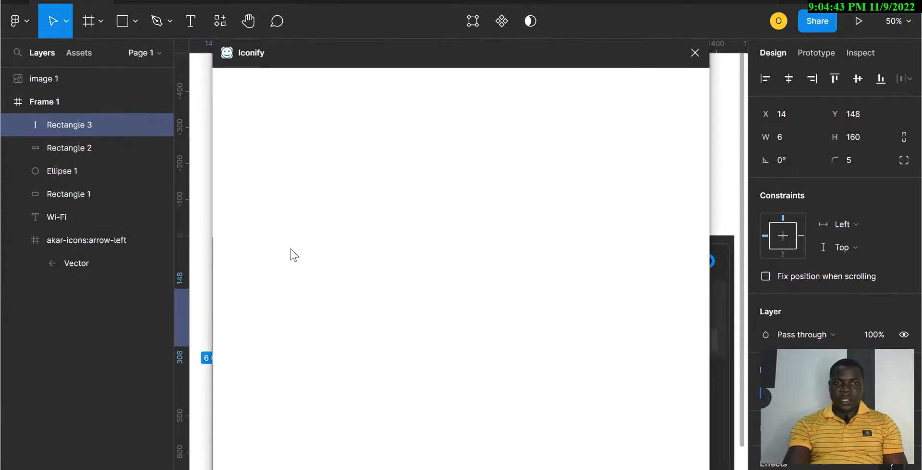
pyautogui.moveTo(287, 157); pyautogui.dragTo(232, 165)
pyautogui.write('w')
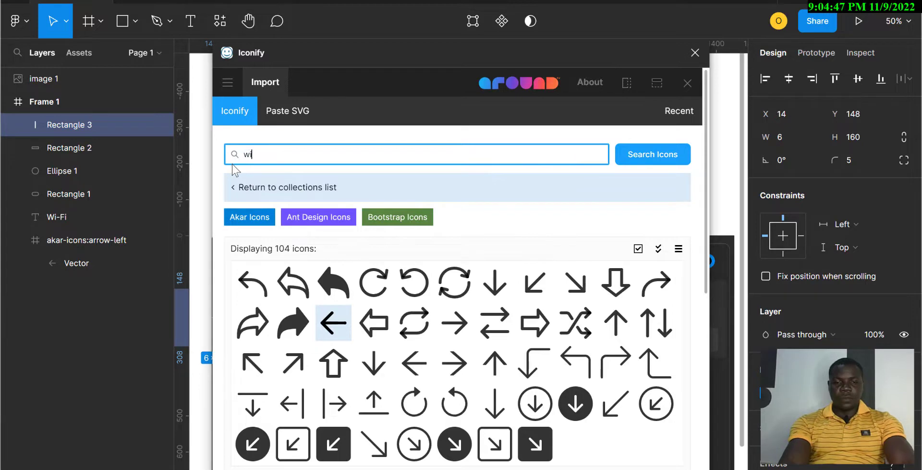
pyautogui.write('ifi')
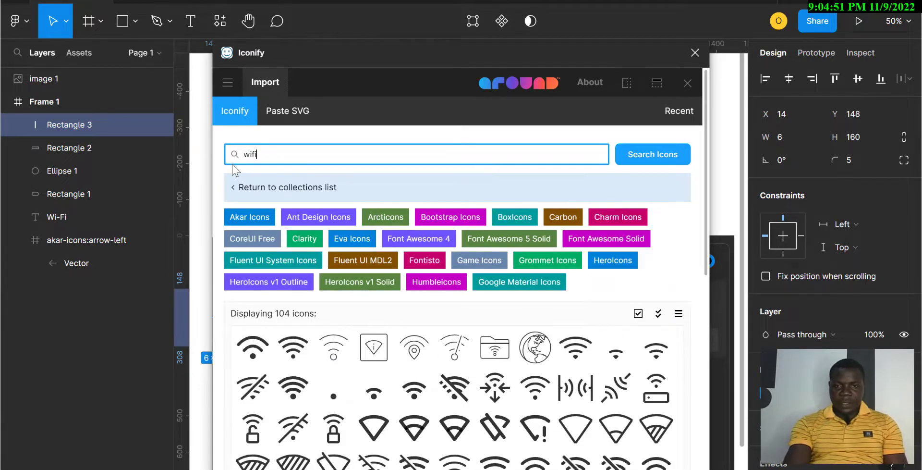
# Import the ant-design:wifi-outlined icon in #ccc into Frame 1 and close the Iconify plugin.
pyautogui.scroll(-3, 235, 169)
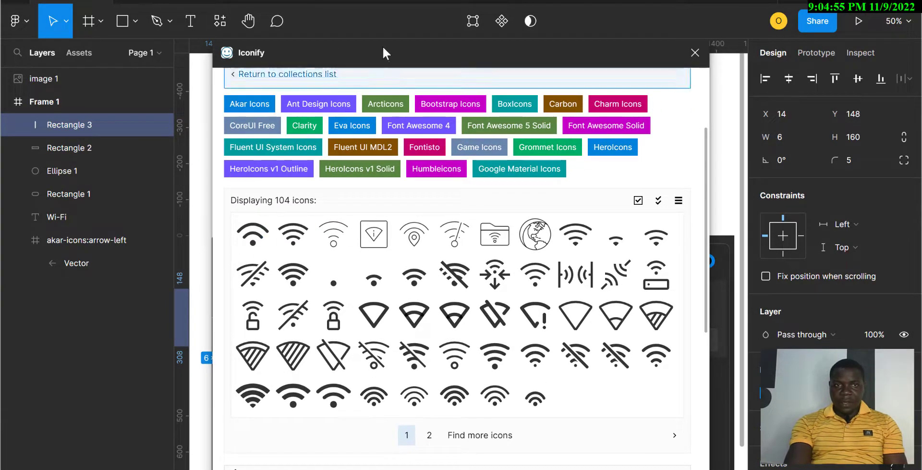
pyautogui.moveTo(373, 48); pyautogui.dragTo(238, 45)
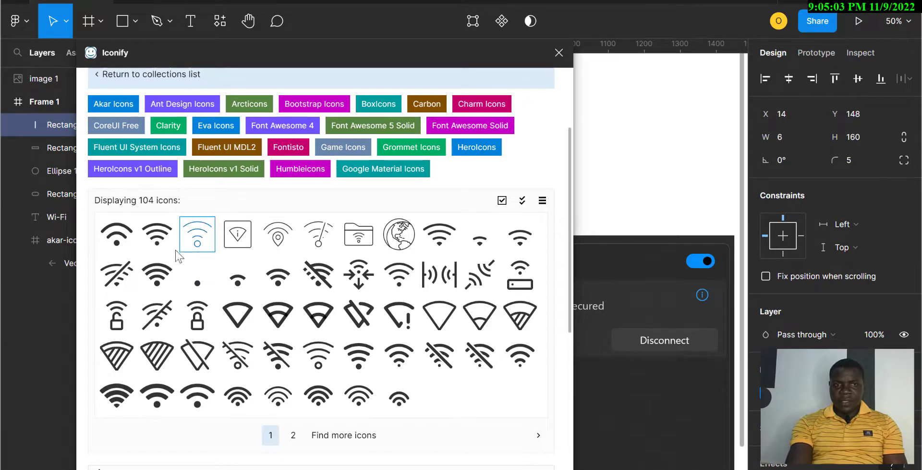
pyautogui.moveTo(301, 60); pyautogui.dragTo(267, 58)
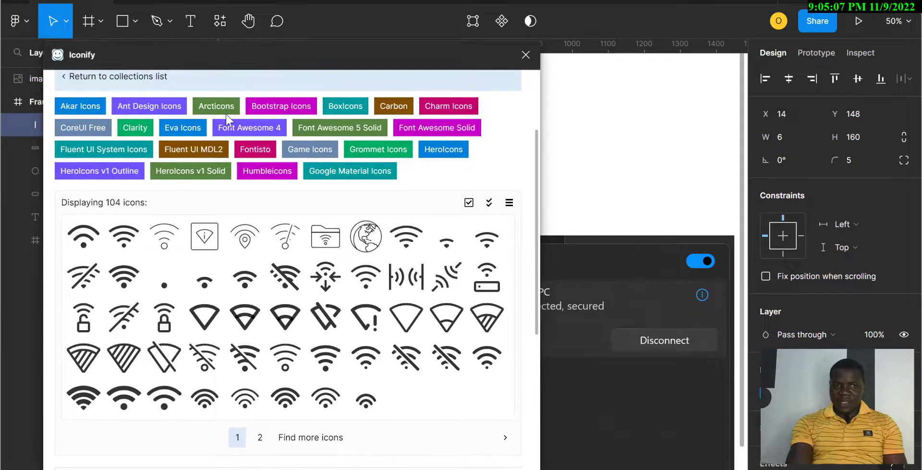
pyautogui.click(124, 235)
pyautogui.click(231, 321)
pyautogui.click(487, 302)
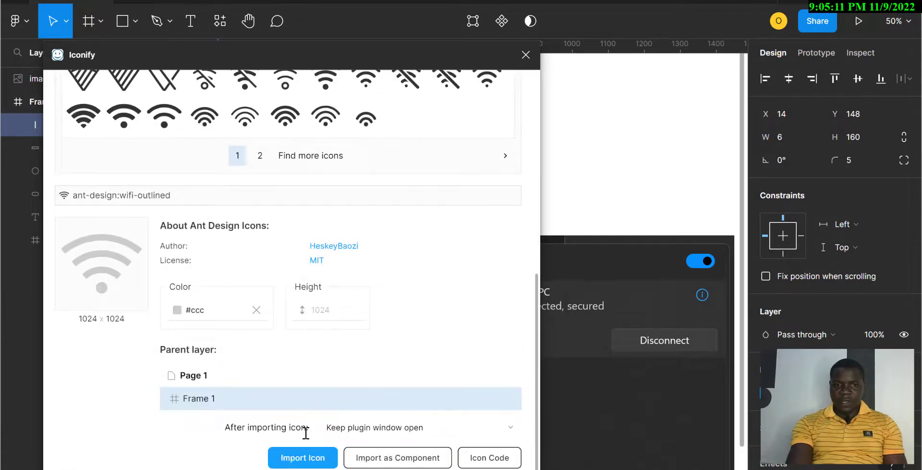
pyautogui.click(297, 457)
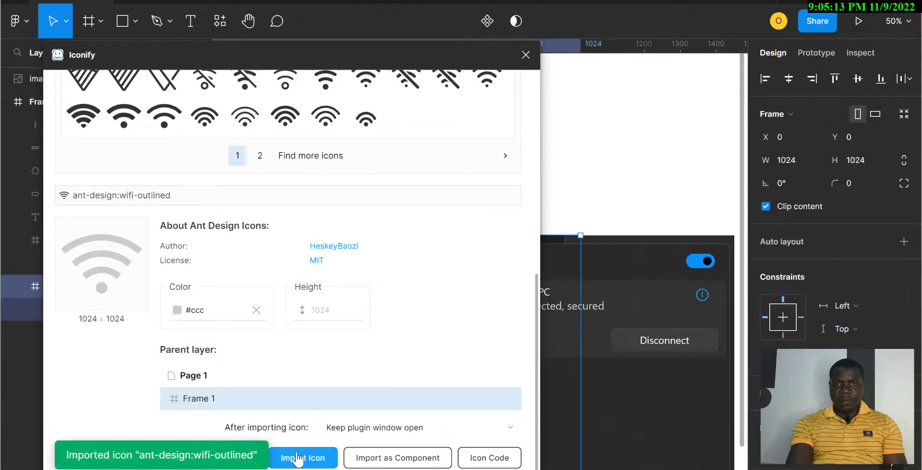
pyautogui.click(526, 54)
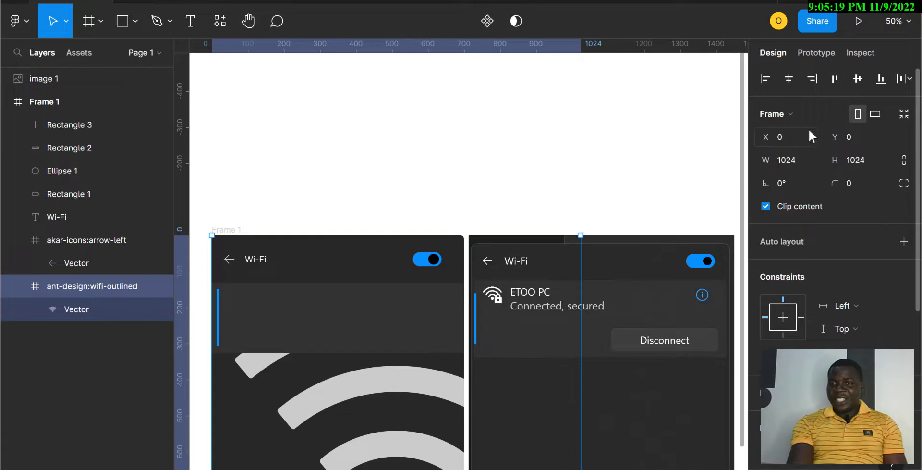
# Resize the imported wifi icon frame to 100 × 100.
pyautogui.click(786, 160)
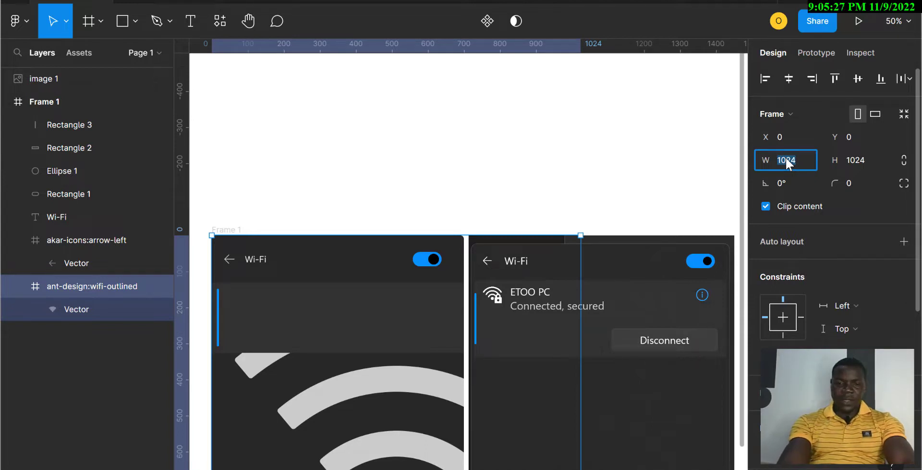
pyautogui.write('00')
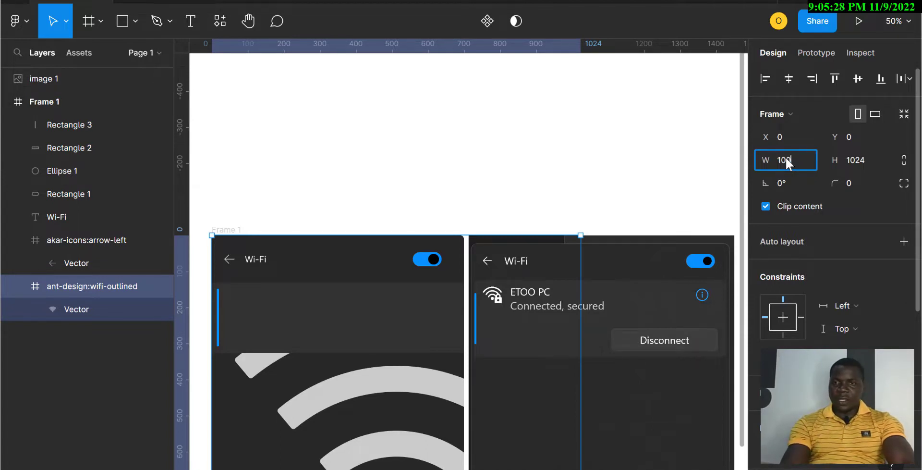
pyautogui.click(850, 162)
pyautogui.write('100')
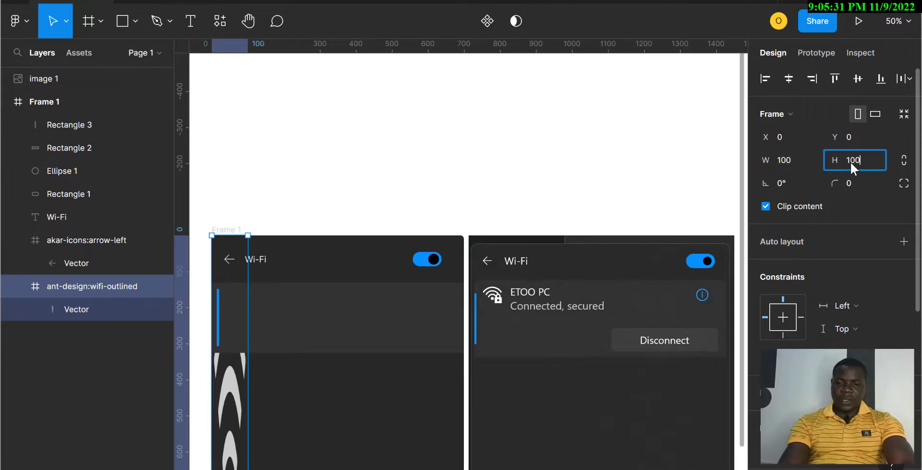
pyautogui.press('Return')
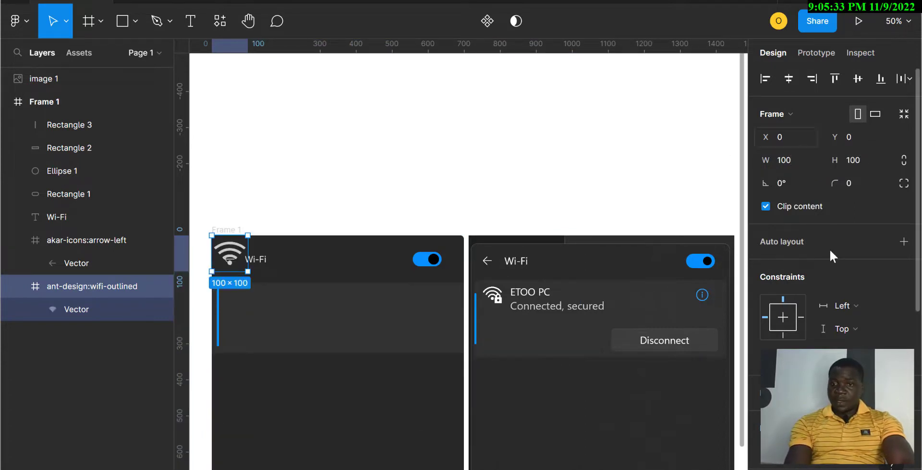
# Move the wifi icon onto the dark grey card and reorder its layer above Rectangle 3 inside Frame 1.
pyautogui.scroll(-4, 776, 335)
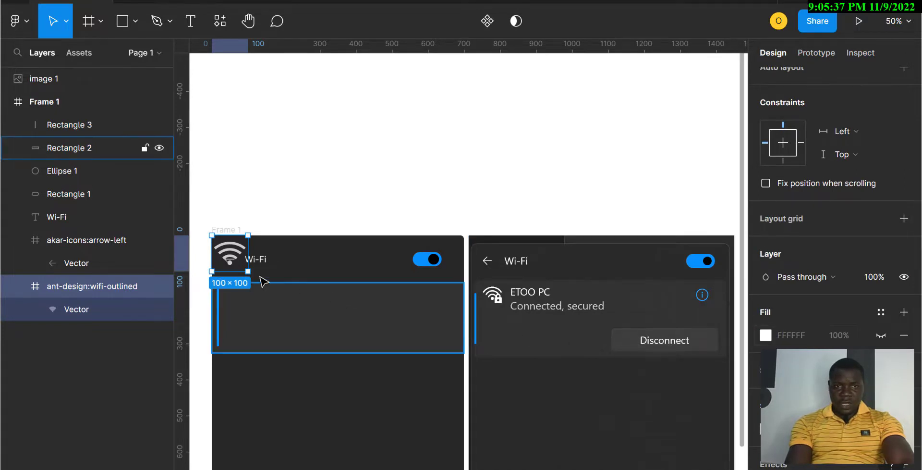
pyautogui.moveTo(231, 258); pyautogui.dragTo(242, 326)
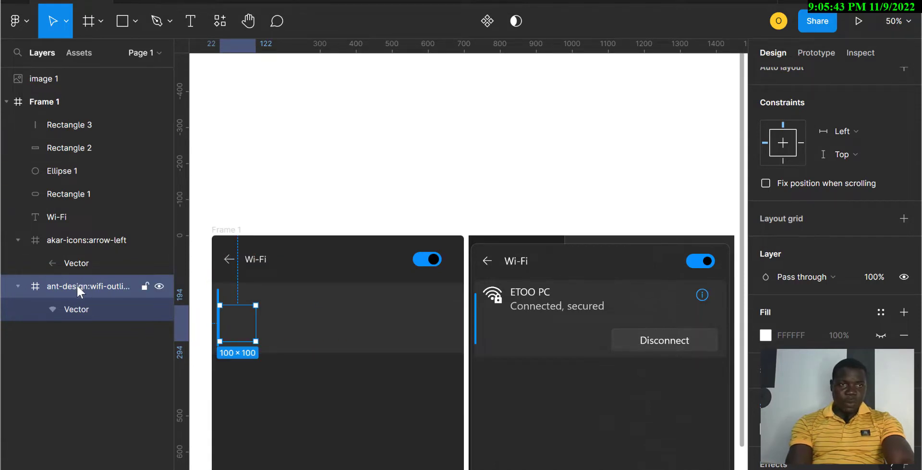
pyautogui.moveTo(77, 284); pyautogui.dragTo(75, 125)
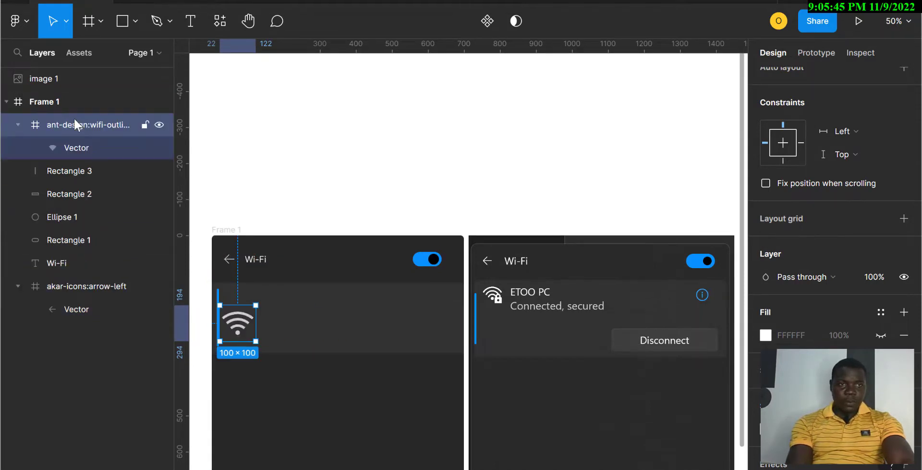
pyautogui.click(57, 77)
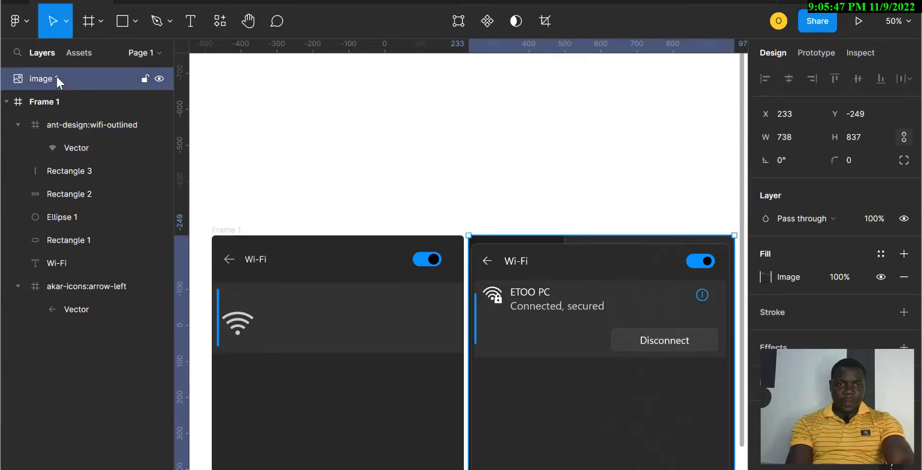
# Reposition the wifi icon in the card's upper corner at X 29, Y 131 and resize it to 80 × 80.
pyautogui.click(241, 328)
pyautogui.moveTo(241, 329); pyautogui.dragTo(243, 304)
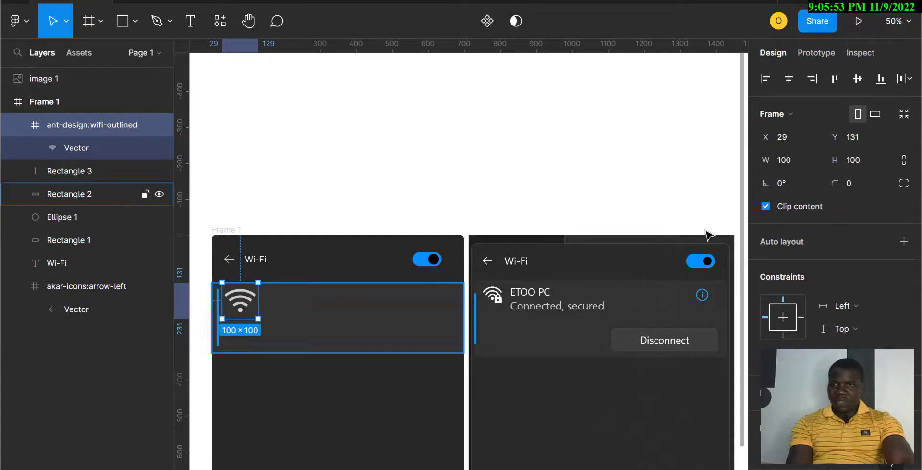
pyautogui.click(796, 160)
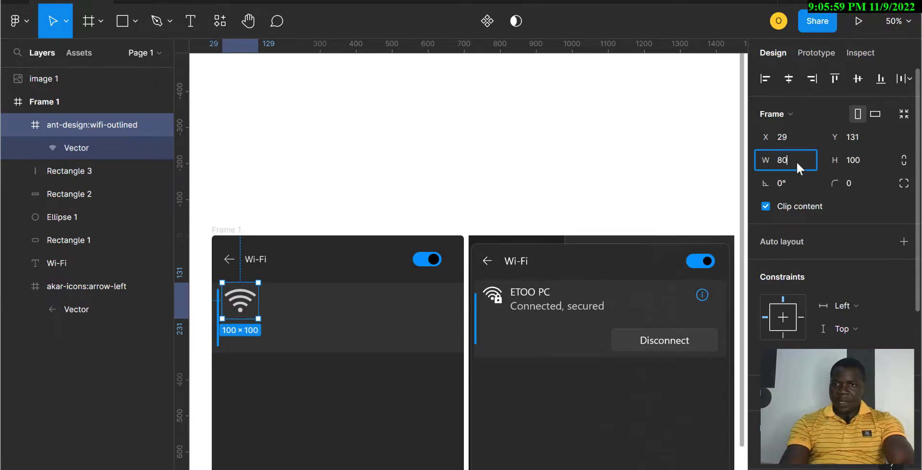
pyautogui.click(863, 162)
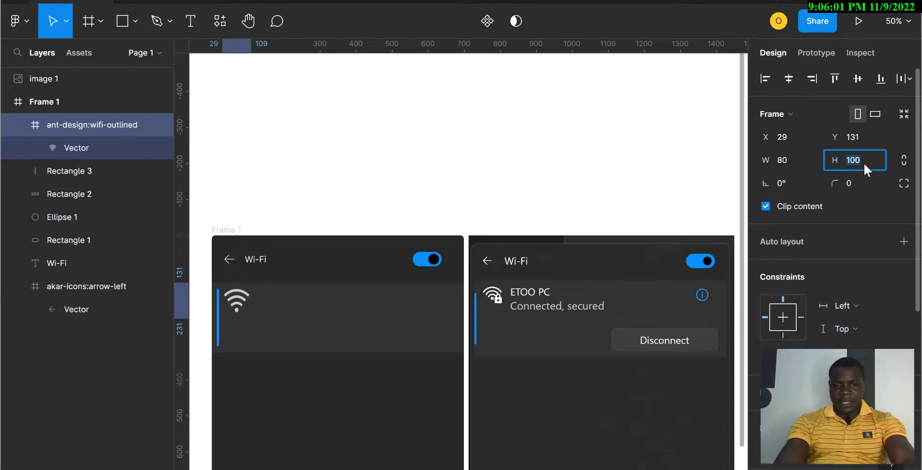
pyautogui.write('80')
pyautogui.press('Return')
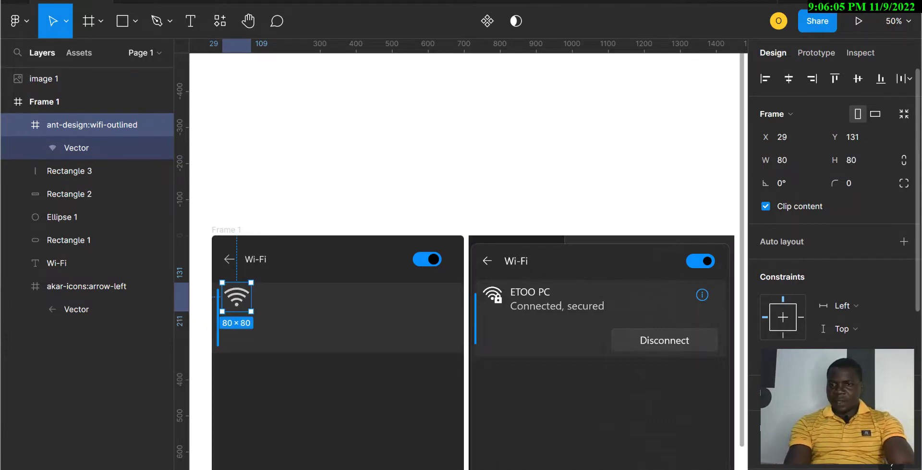
# Change the fill of the wifi icon's vector to white, FFFFFF.
pyautogui.scroll(-3, 836, 216)
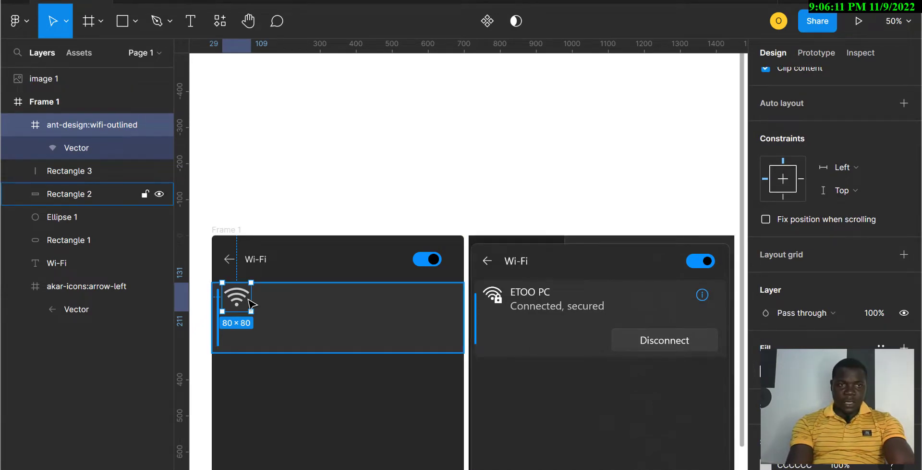
pyautogui.click(86, 146)
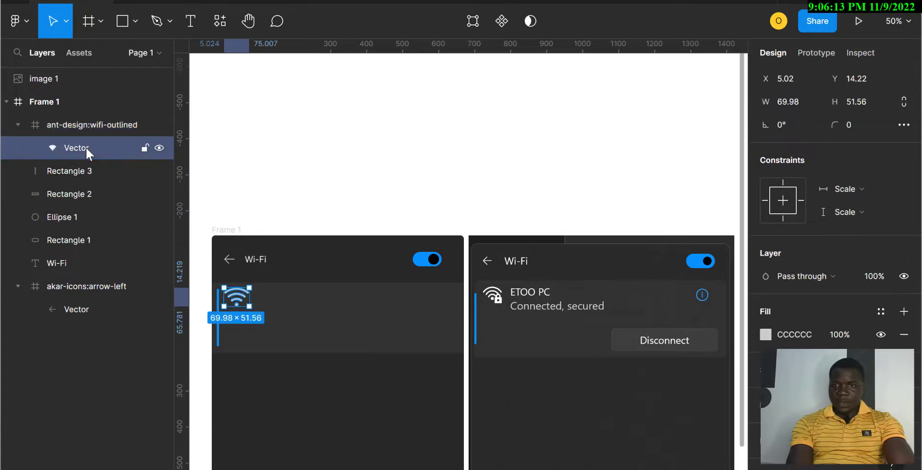
pyautogui.click(766, 335)
pyautogui.moveTo(608, 202); pyautogui.dragTo(553, 128)
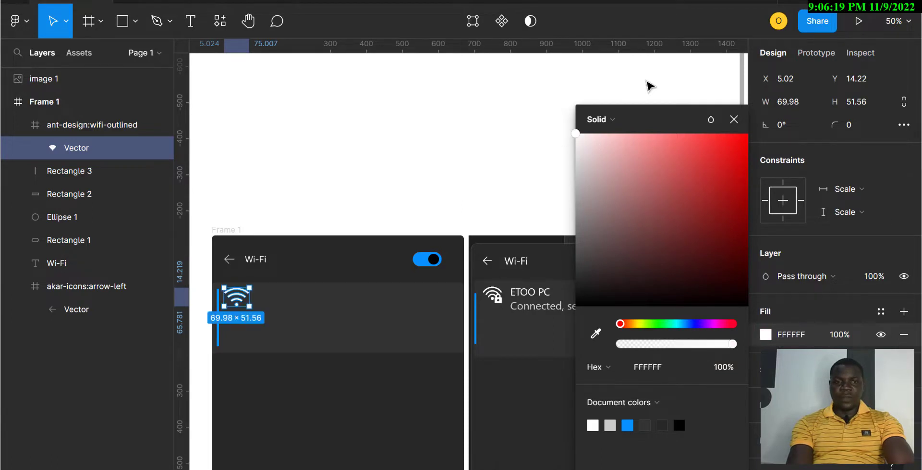
pyautogui.click(649, 85)
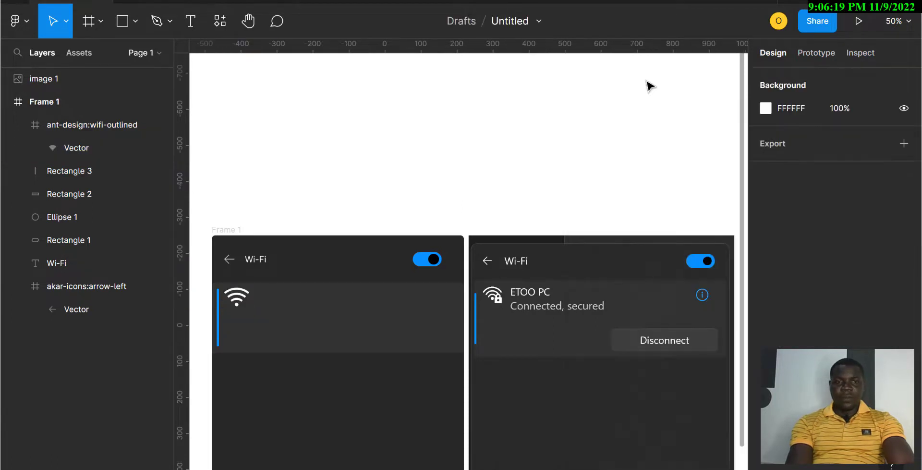
# Run the Iconify plugin again and search its icons for "lock".
pyautogui.click(220, 22)
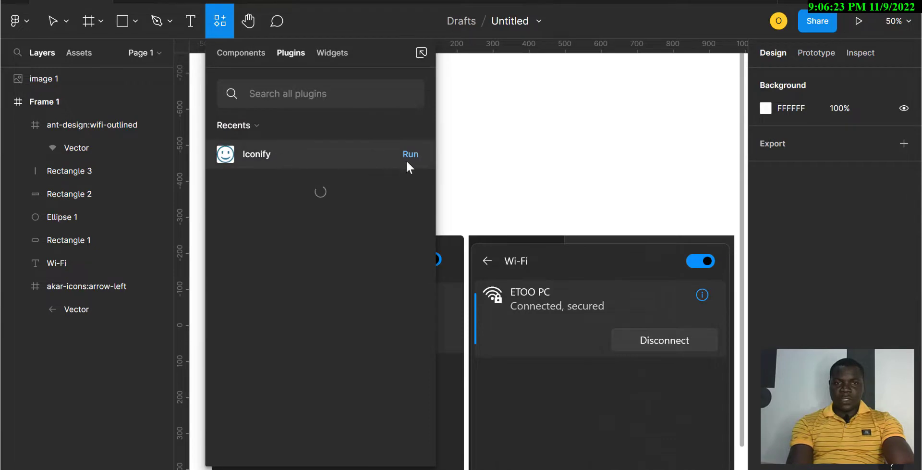
pyautogui.click(410, 154)
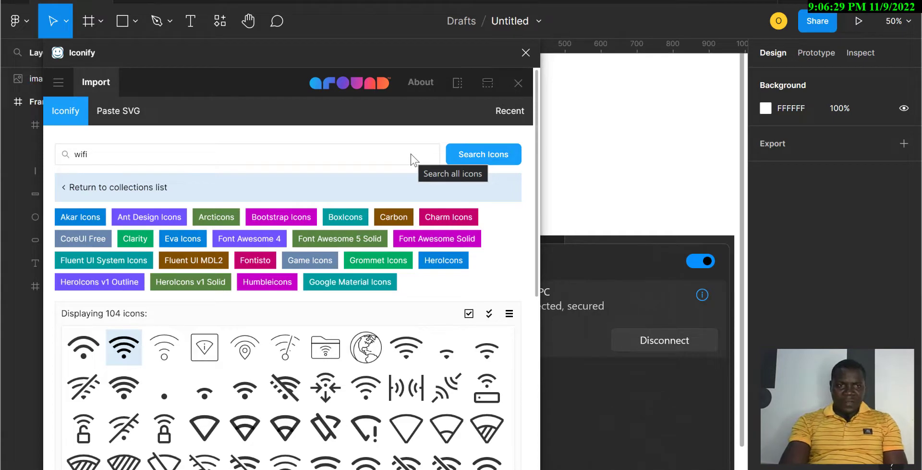
pyautogui.click(143, 152)
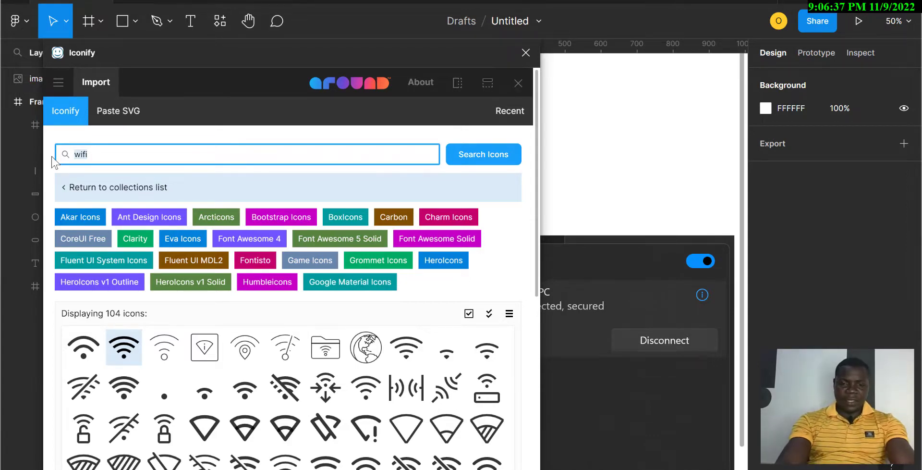
pyautogui.press('BackSpace')
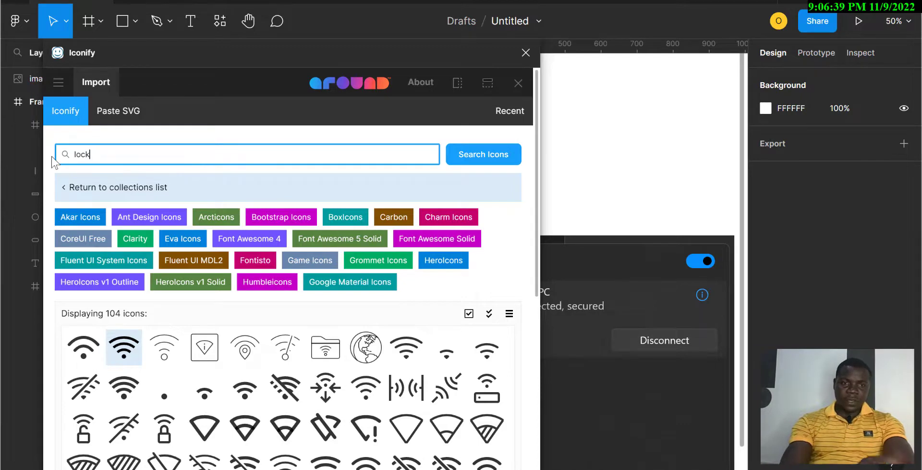
pyautogui.press('Return')
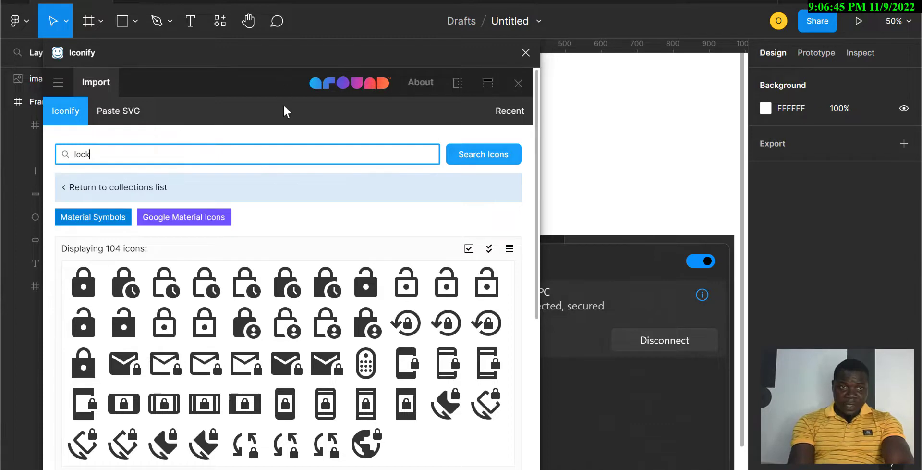
# Import the material-symbols:lock icon in #ffffff and close the Iconify plugin.
pyautogui.click(238, 73)
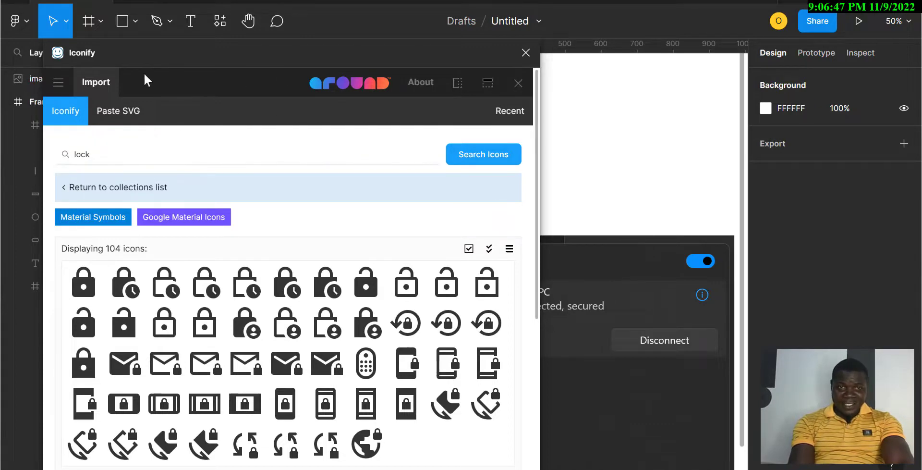
pyautogui.moveTo(235, 48); pyautogui.dragTo(131, 48)
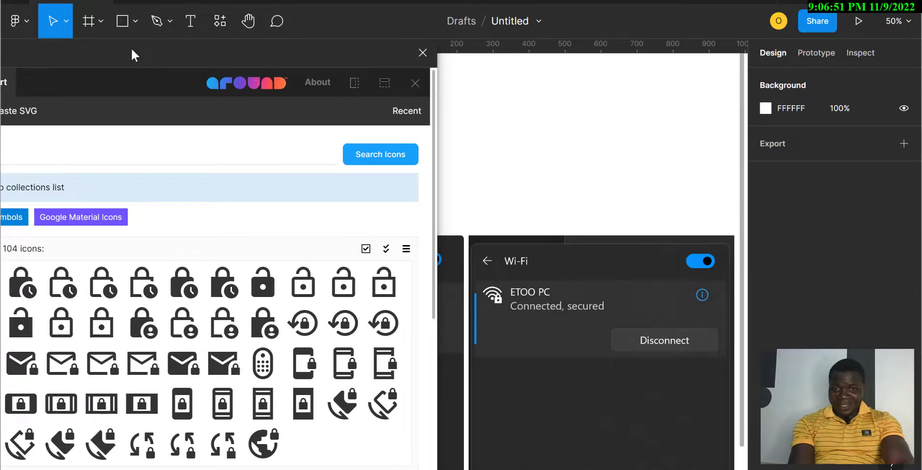
pyautogui.moveTo(133, 47); pyautogui.dragTo(286, 48)
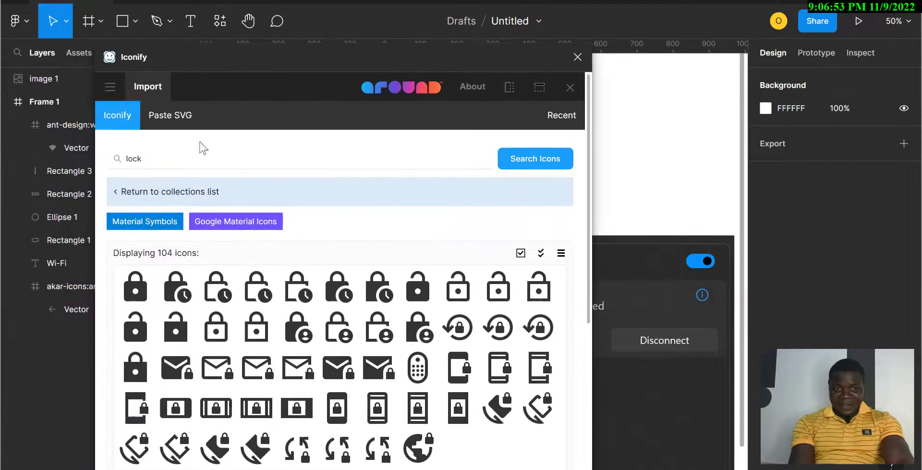
pyautogui.click(141, 296)
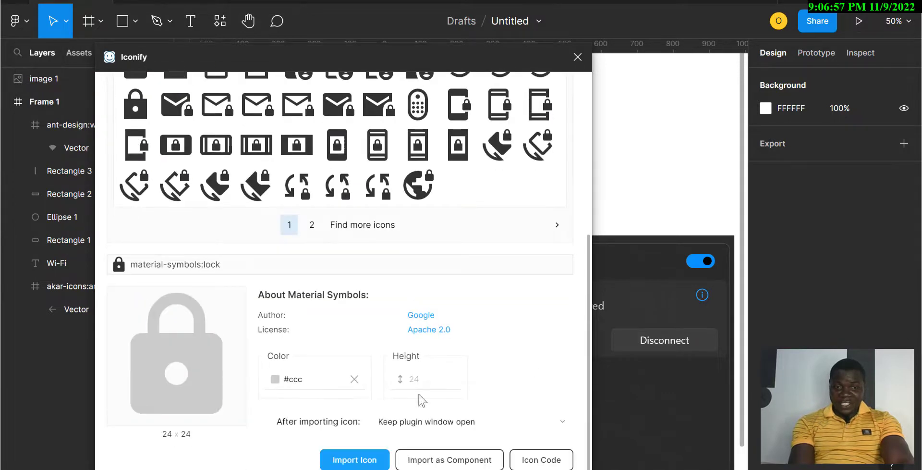
pyautogui.click(276, 379)
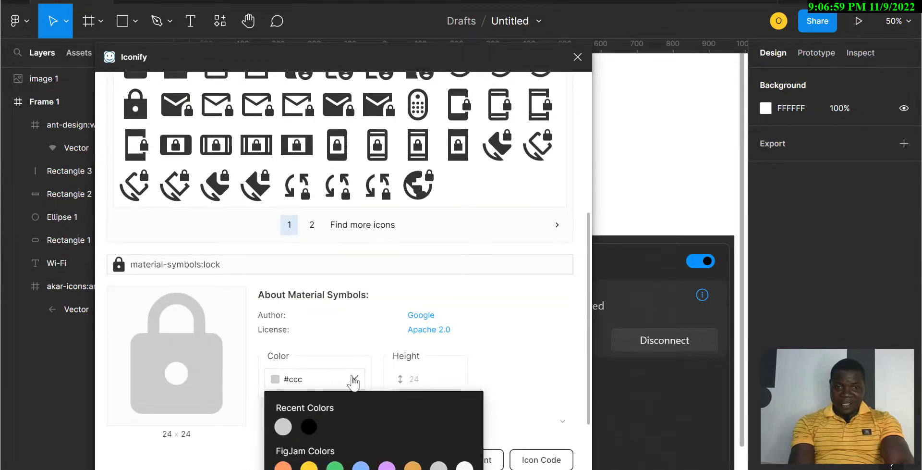
pyautogui.moveTo(304, 380); pyautogui.dragTo(290, 382)
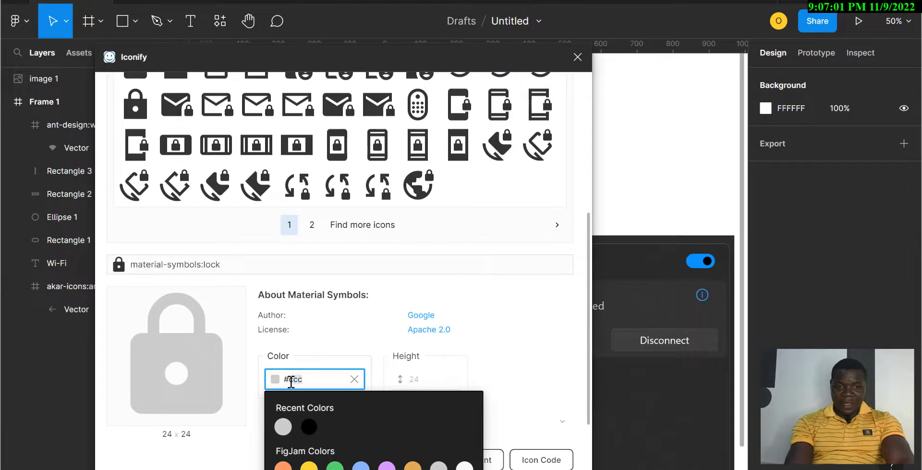
pyautogui.write('ffff')
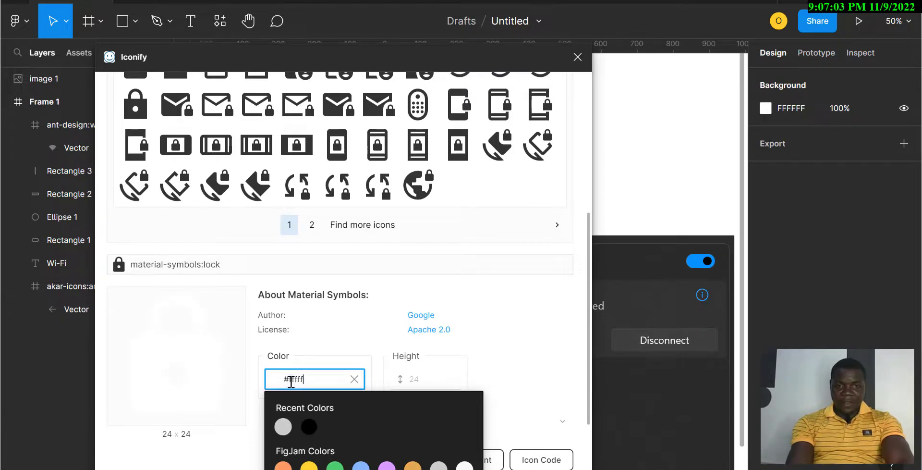
pyautogui.write('ff')
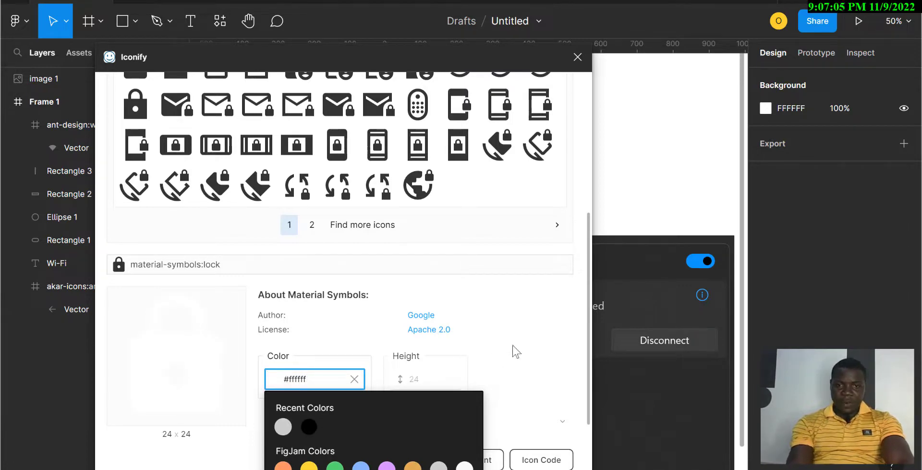
pyautogui.click(514, 350)
pyautogui.click(355, 459)
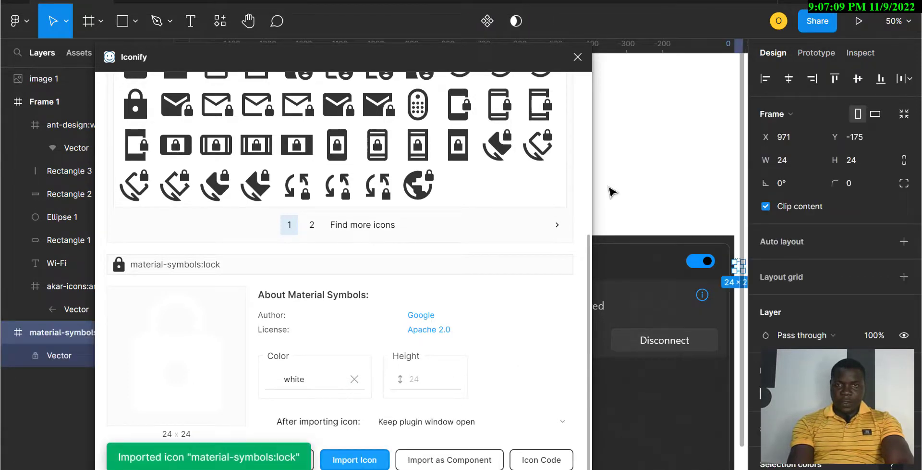
pyautogui.click(577, 56)
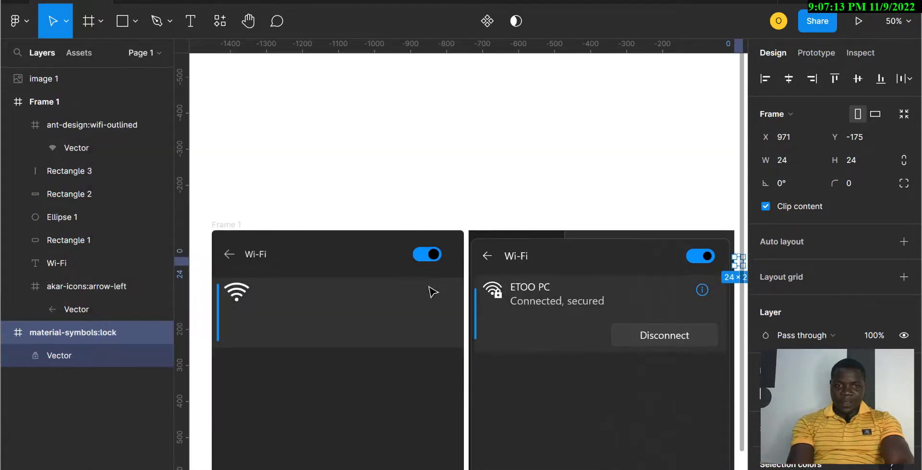
# Place the lock icon inside the wifi icon's frame, over its lower right part, at about X 56, Y 37.
pyautogui.scroll(-1, 432, 291)
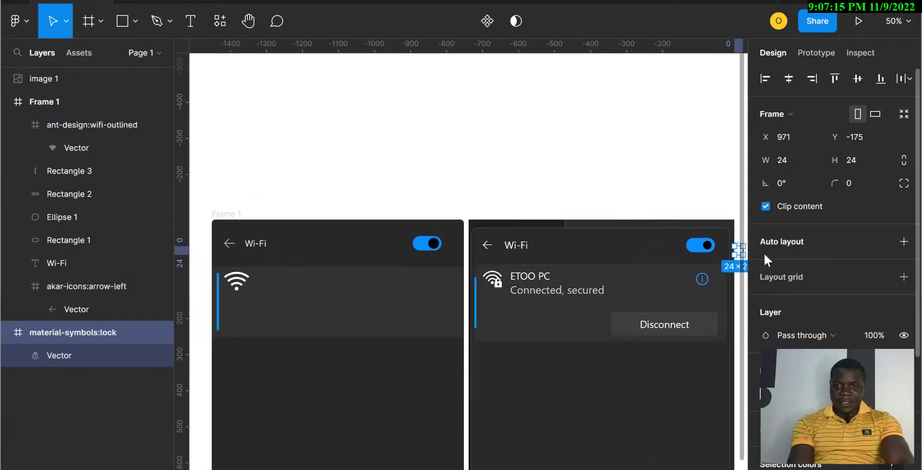
pyautogui.scroll(-1, 571, 282)
pyautogui.scroll(-1, 571, 284)
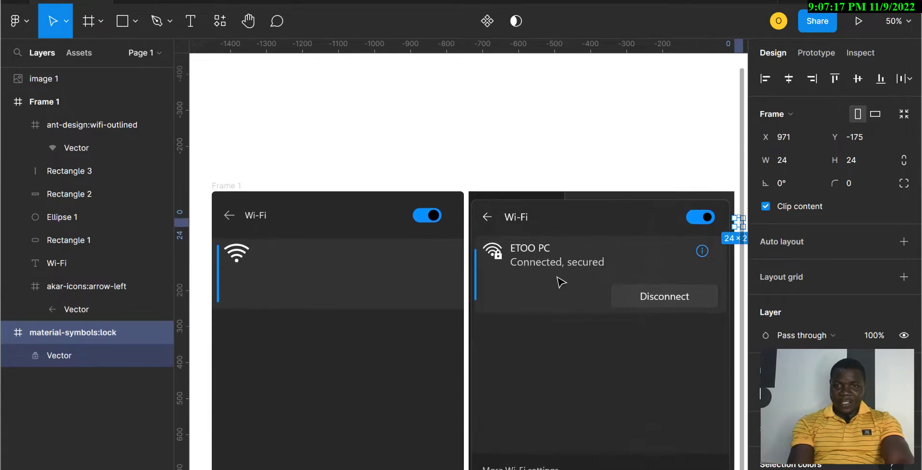
pyautogui.hscroll(2, 694, 217)
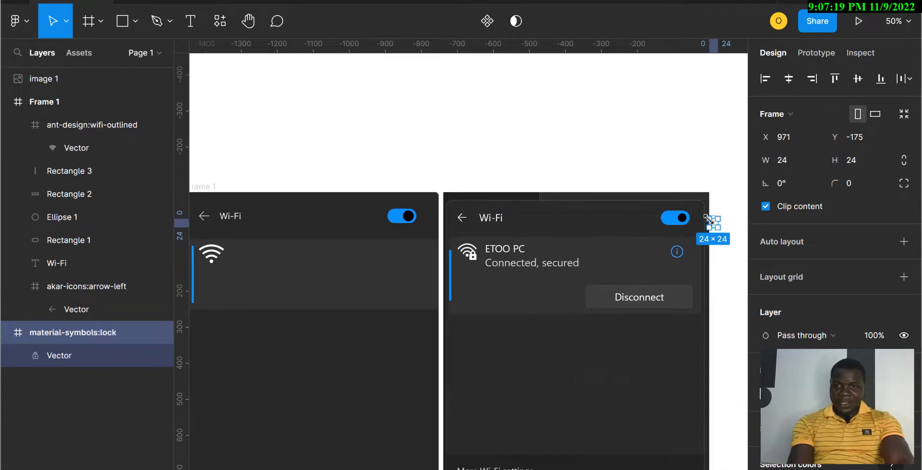
pyautogui.moveTo(547, 237); pyautogui.dragTo(222, 261)
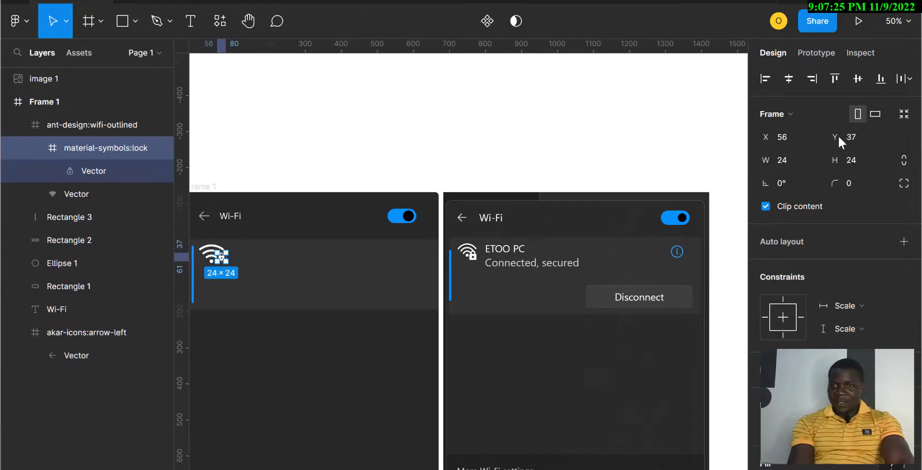
# Resize the lock icon to 40 × 40 and move it to about X 40, Y 40 over the wifi icon's lower right part.
pyautogui.click(791, 160)
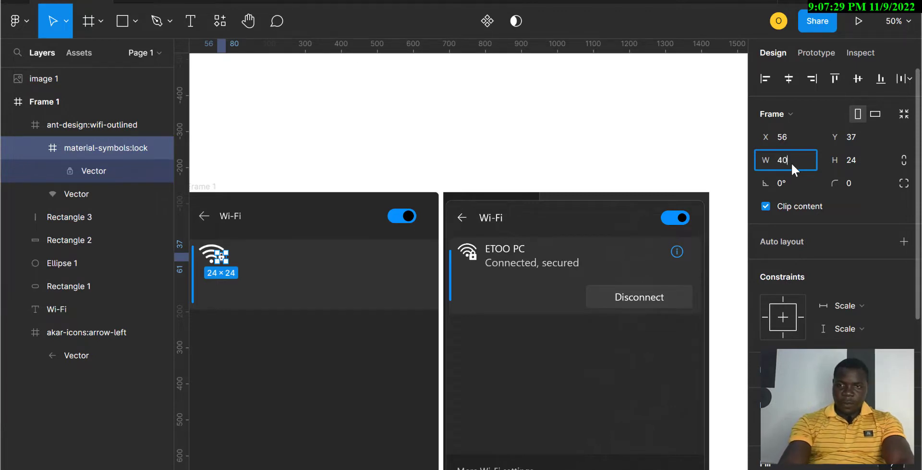
pyautogui.write('40')
pyautogui.click(863, 163)
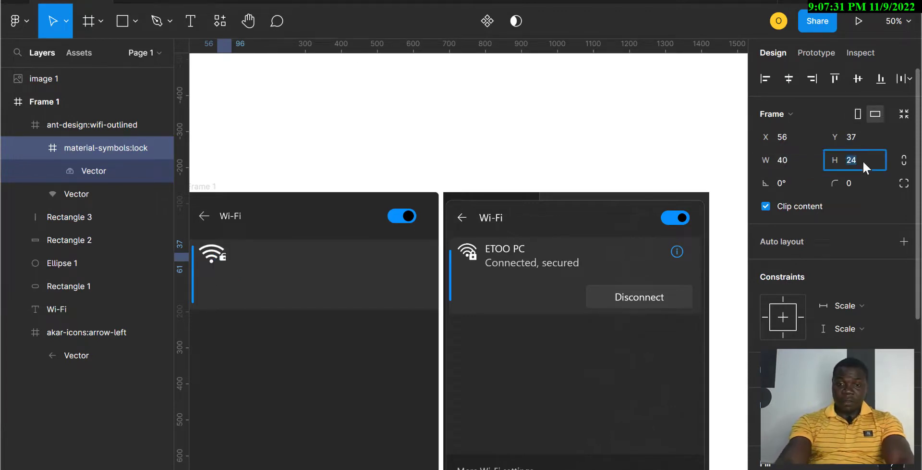
pyautogui.write('40')
pyautogui.press('Return')
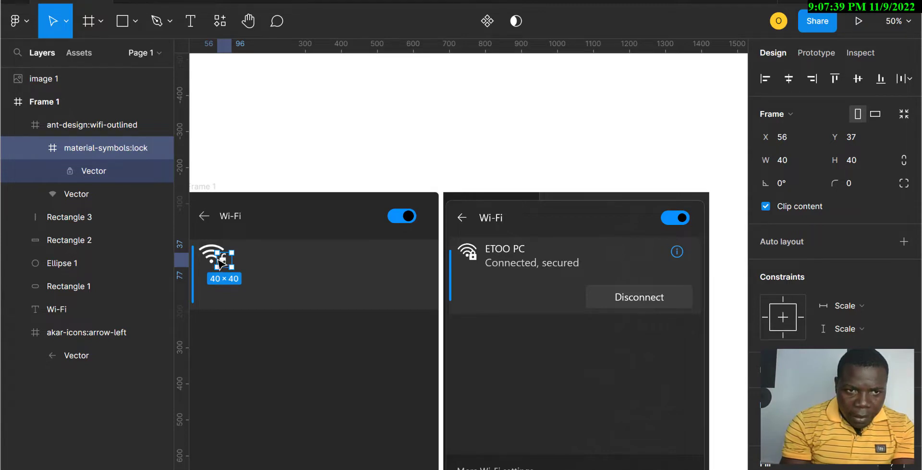
pyautogui.moveTo(228, 260); pyautogui.dragTo(218, 264)
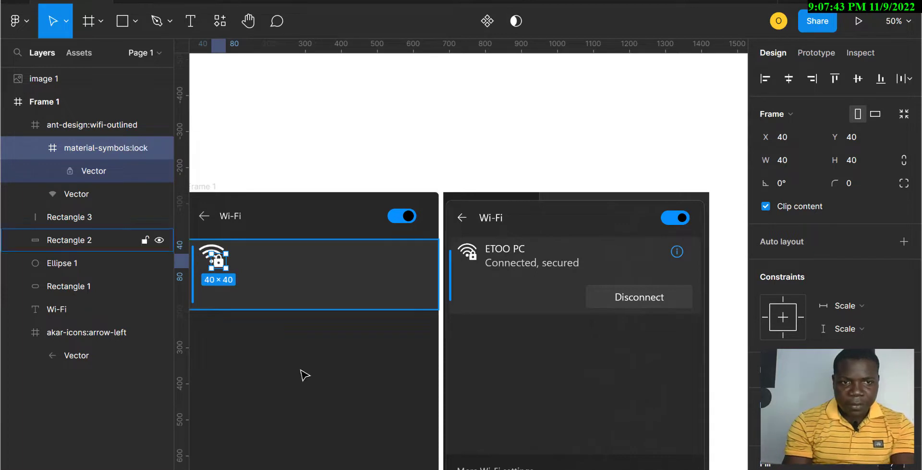
pyautogui.press('Escape')
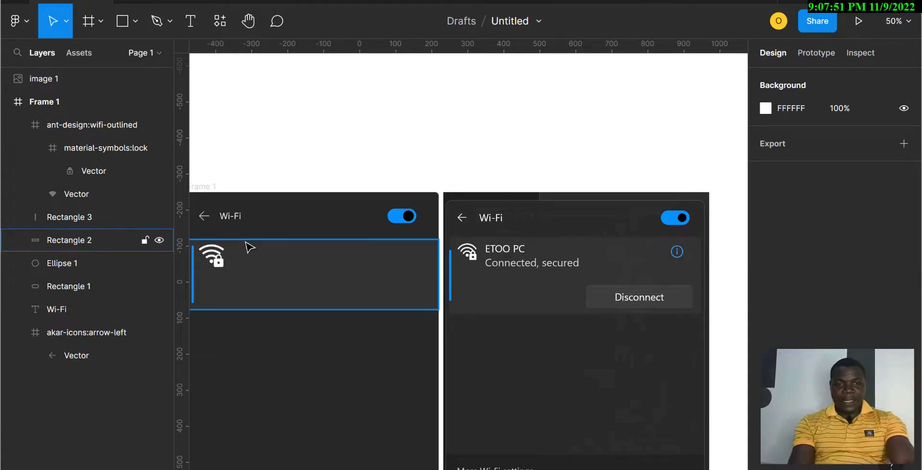
# Add the text "ETOO PC" beside the wifi icon in the card, placed at about X 132, Y 150.
pyautogui.press('t')
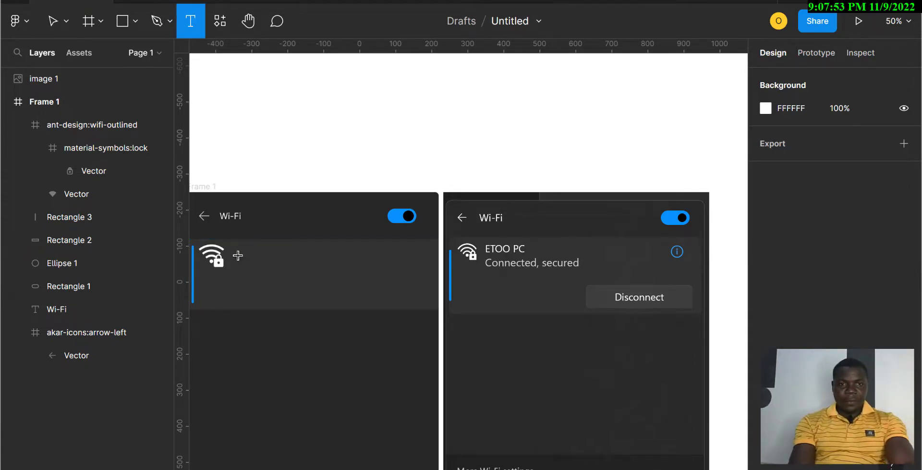
pyautogui.click(237, 255)
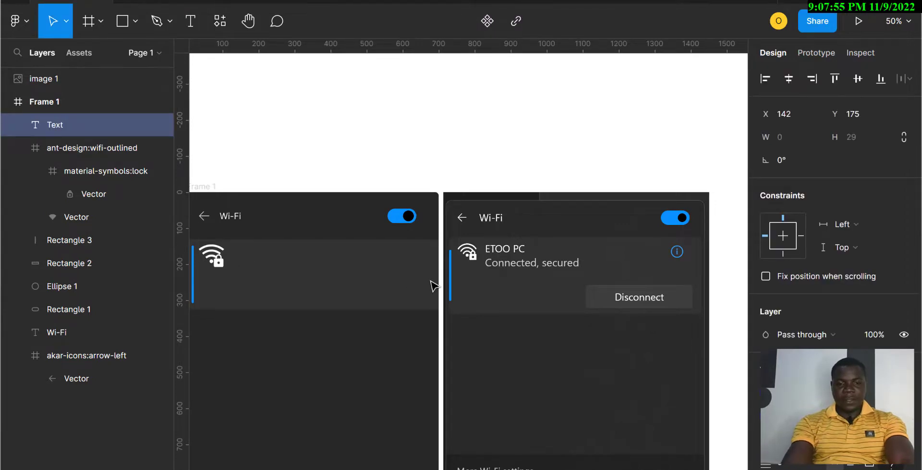
pyautogui.write('E')
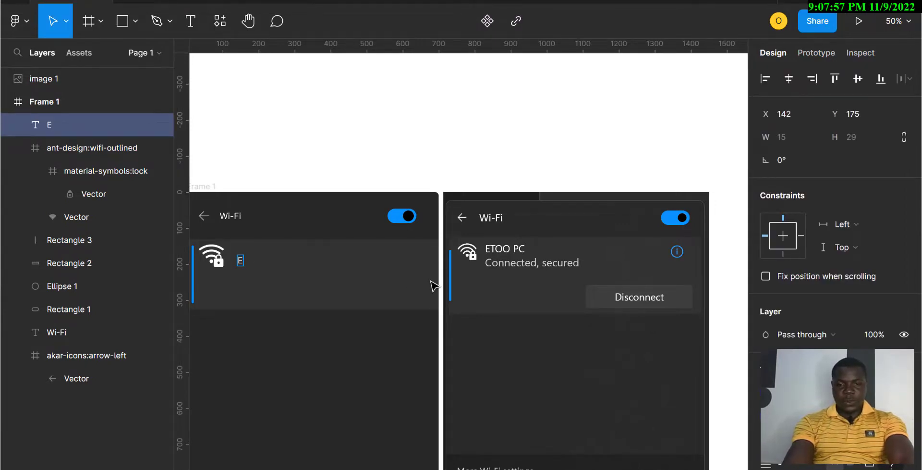
pyautogui.write('TOO')
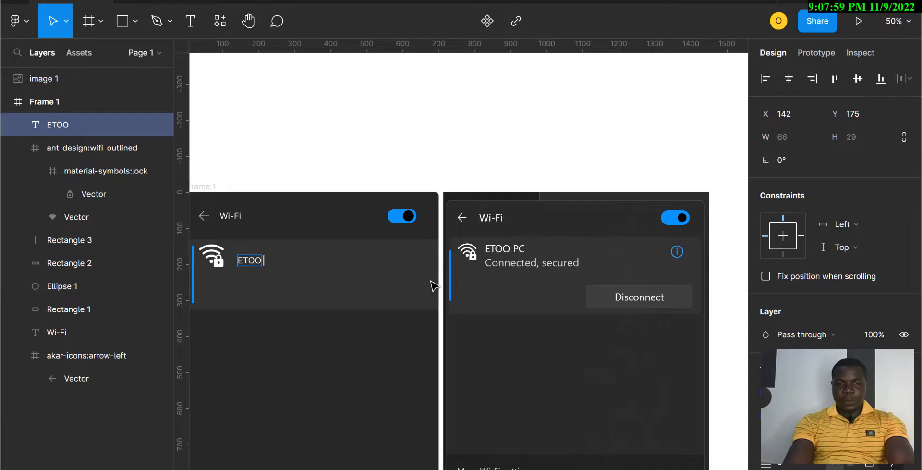
pyautogui.write(' P')
pyautogui.press('BackSpace')
pyautogui.write('P')
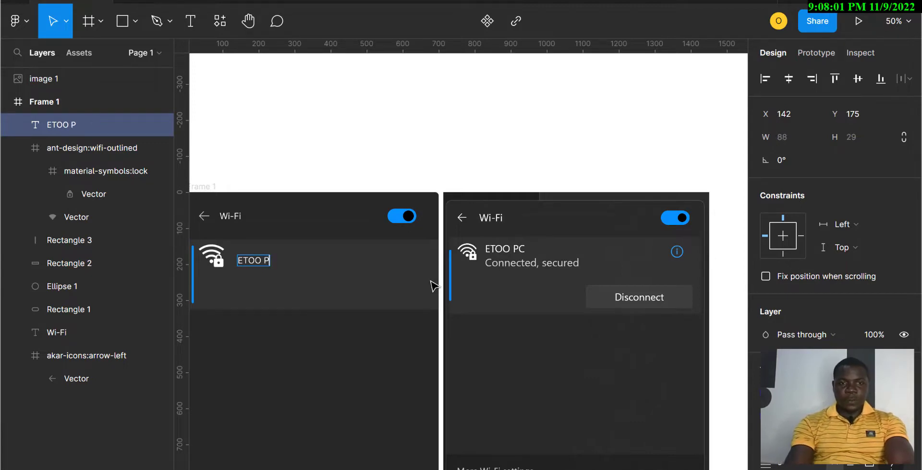
pyautogui.write('C')
pyautogui.press('Escape')
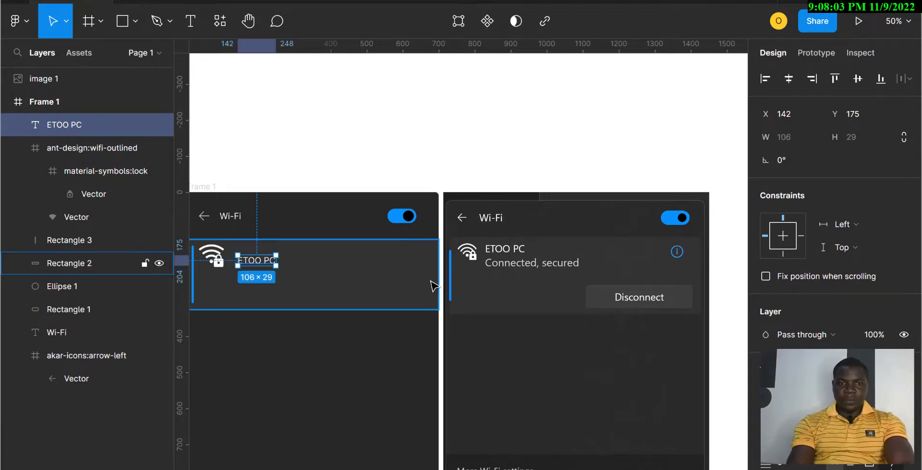
pyautogui.moveTo(260, 267)
pyautogui.mouseDown()
pyautogui.moveTo(249, 261)
pyautogui.moveTo(258, 259)
pyautogui.mouseUp()
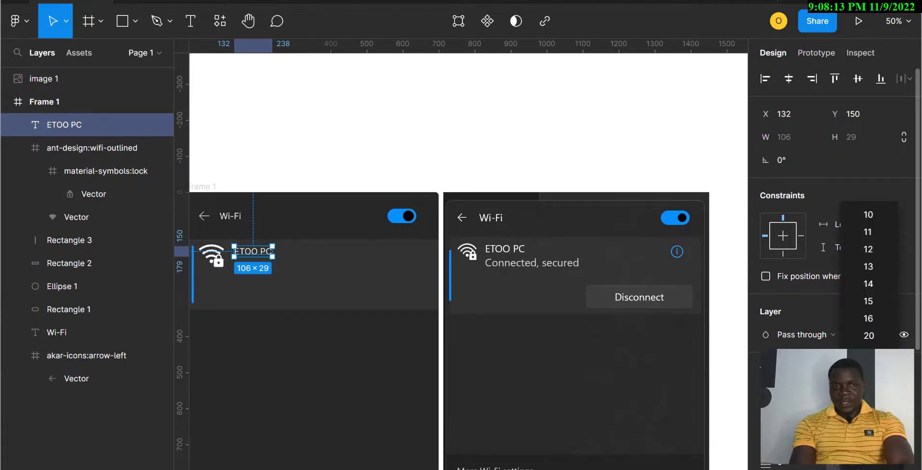
# Increase the font size of the "ETOO PC" text so that its box measures 141 × 39.
pyautogui.click(868, 387)
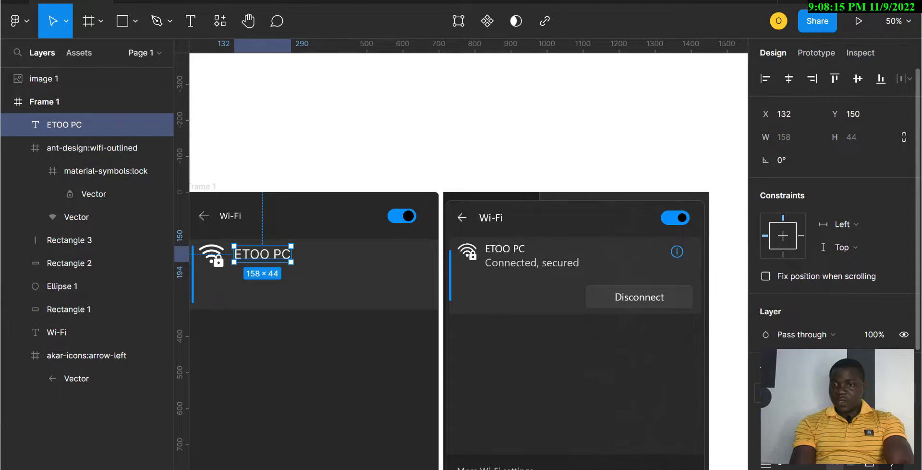
pyautogui.click(914, 405)
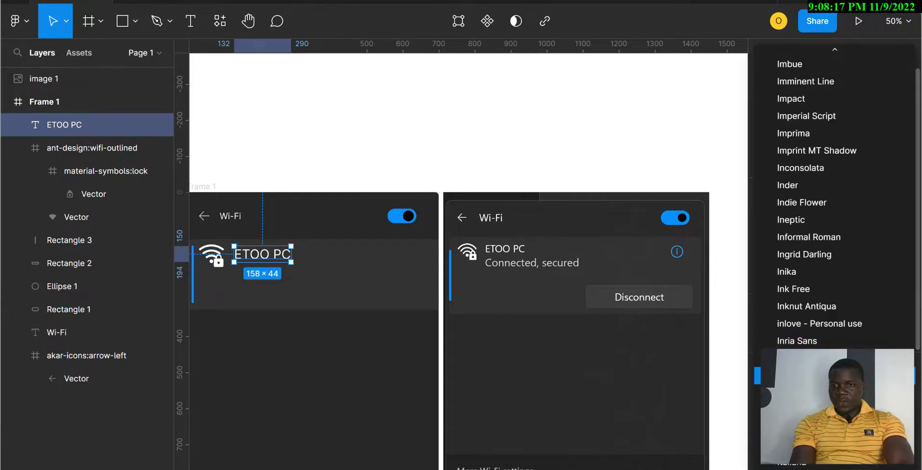
pyautogui.press('Escape')
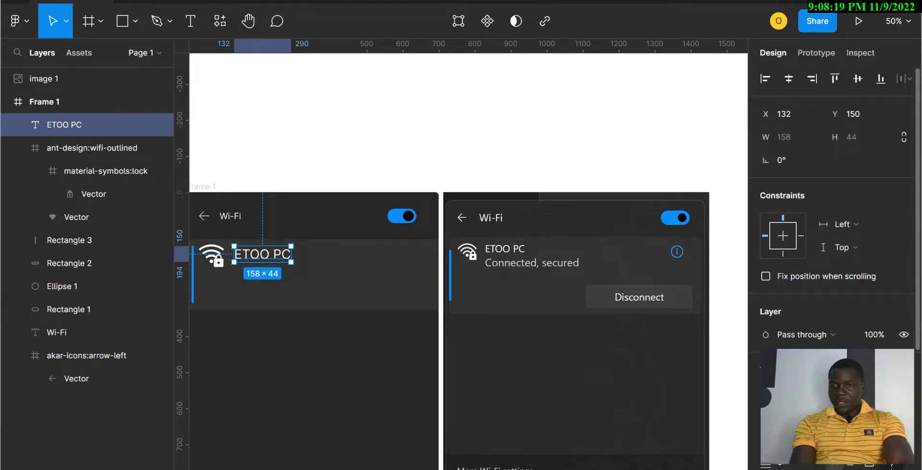
pyautogui.click(885, 414)
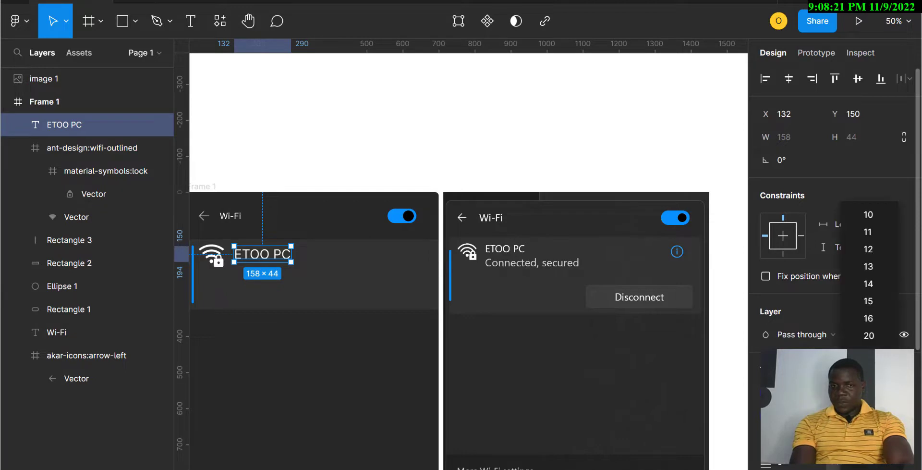
pyautogui.click(868, 370)
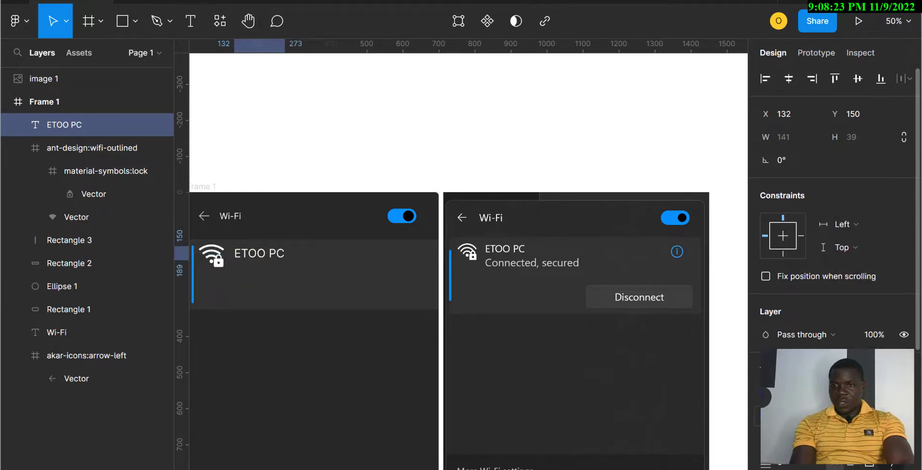
# Try the Semi Bold and Medium weights on the "ETOO PC" text and set it back to Regular.
pyautogui.click(807, 414)
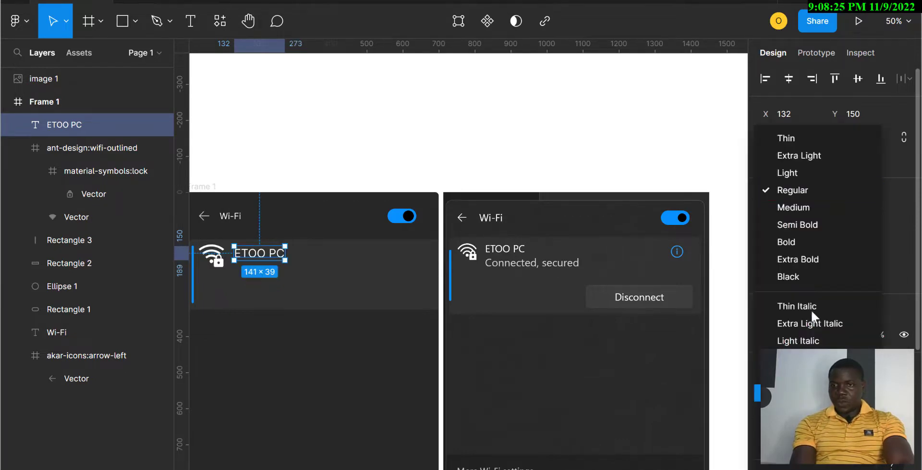
pyautogui.click(818, 227)
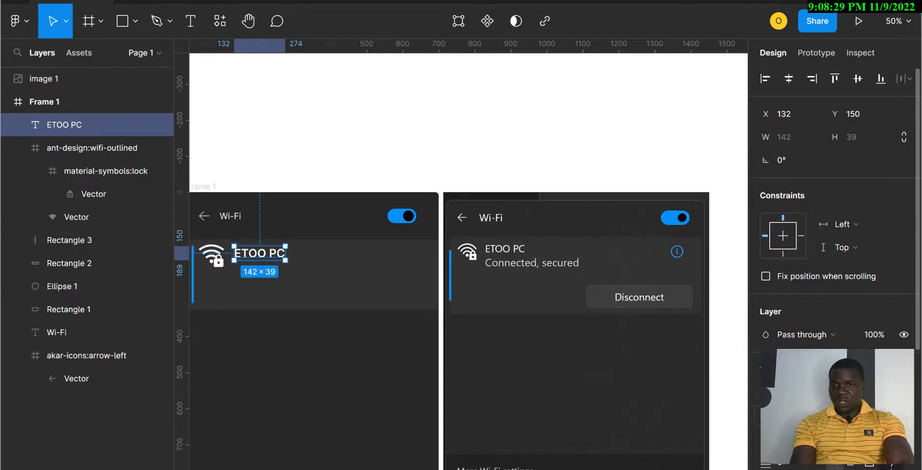
pyautogui.click(807, 414)
pyautogui.click(803, 211)
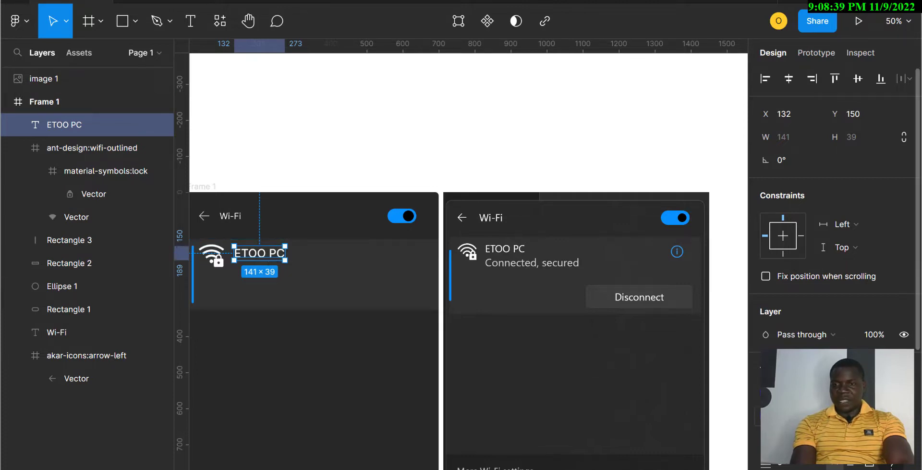
pyautogui.click(793, 416)
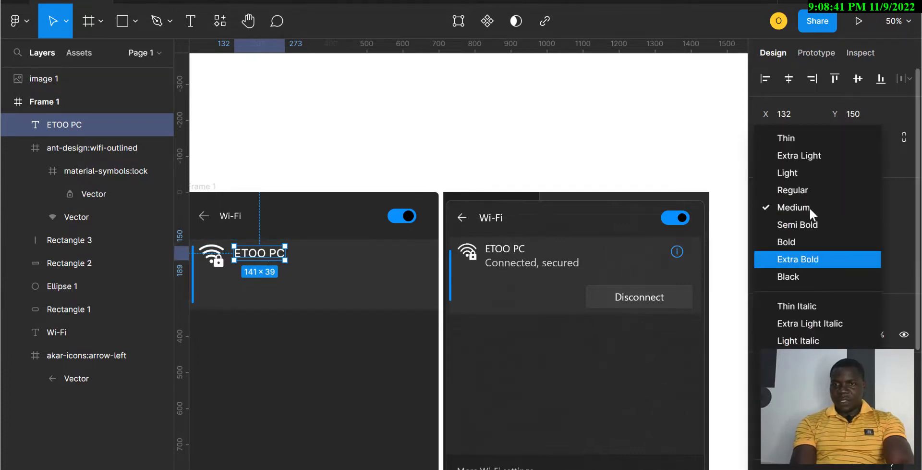
pyautogui.click(805, 192)
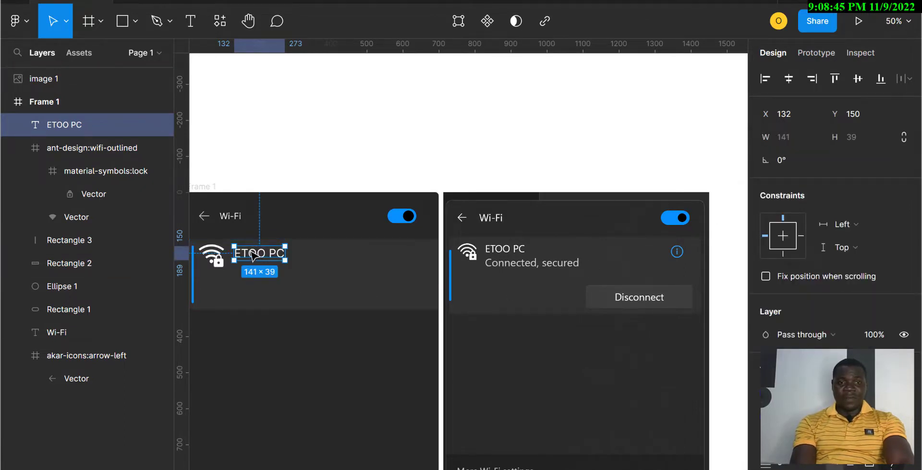
# Move the "ETOO PC" text to about X 122, Y 142 and duplicate it directly below at about Y 192.
pyautogui.moveTo(258, 257); pyautogui.dragTo(253, 250)
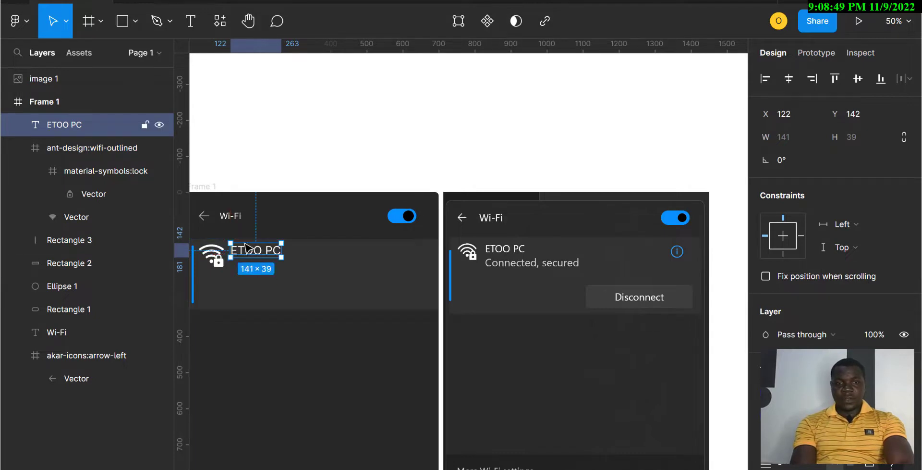
pyautogui.moveTo(257, 255)
pyautogui.mouseDown()
pyautogui.moveTo(260, 278)
pyautogui.moveTo(252, 269)
pyautogui.mouseUp()
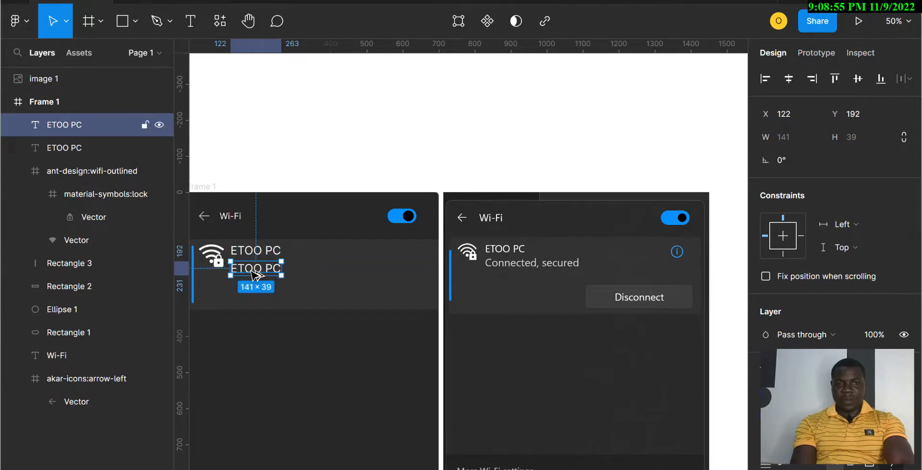
# Replace the wording of the lower "ETOO PC" copy with "Connected. secured".
pyautogui.doubleClick(252, 269)
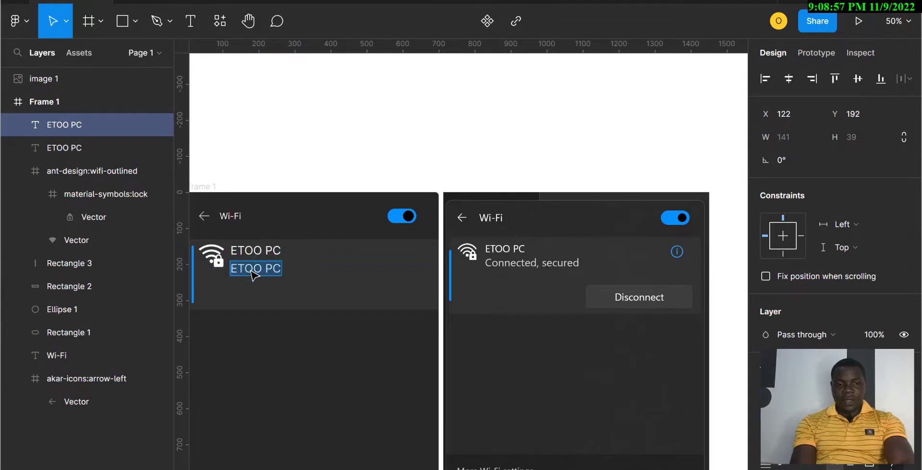
pyautogui.write('Co')
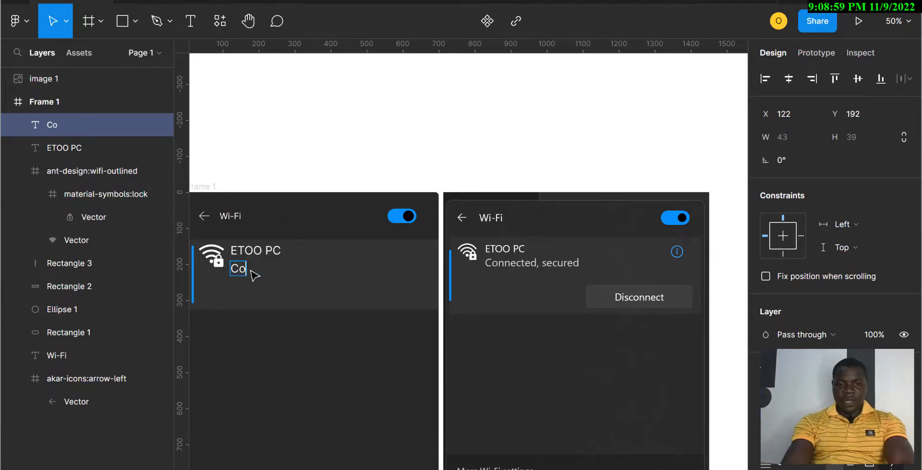
pyautogui.write('nnected')
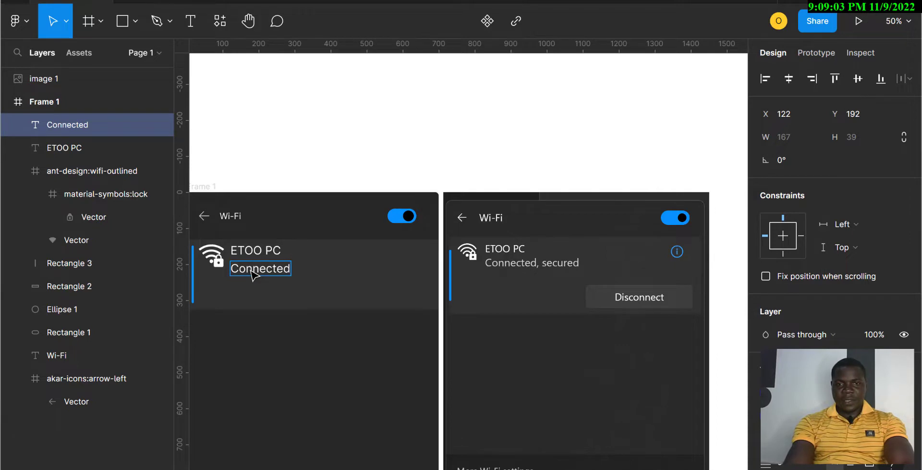
pyautogui.write('. se')
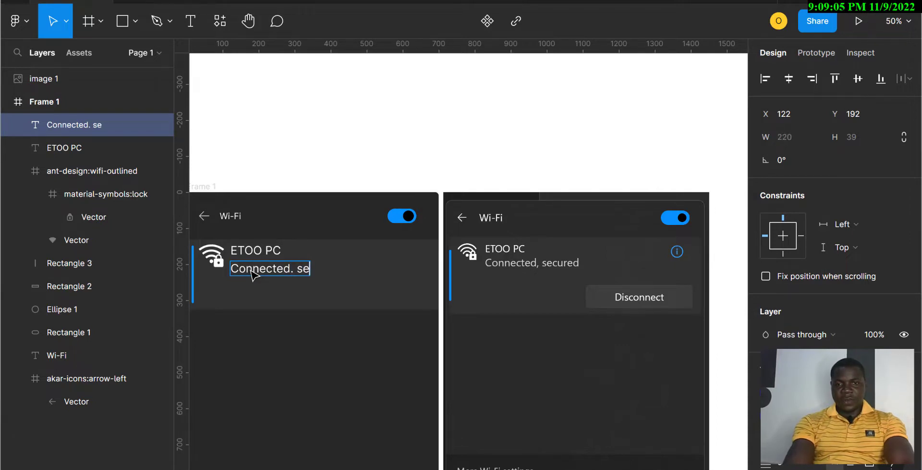
pyautogui.write('c')
pyautogui.write('ured')
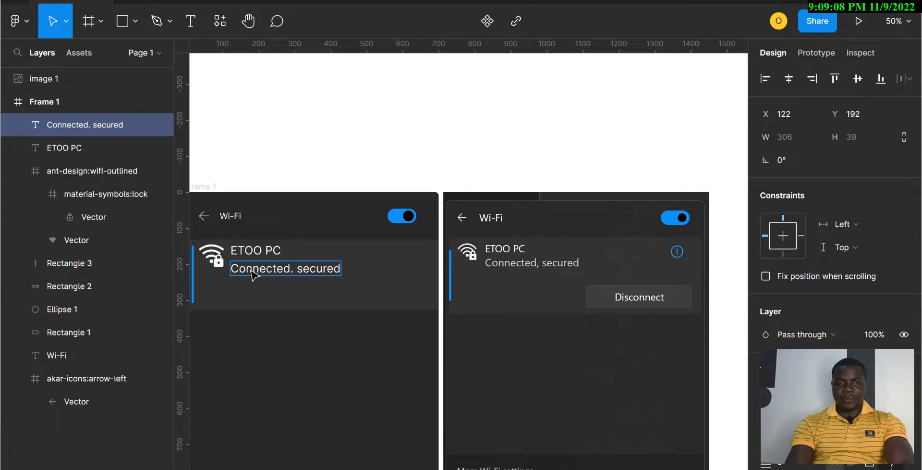
pyautogui.press('Escape')
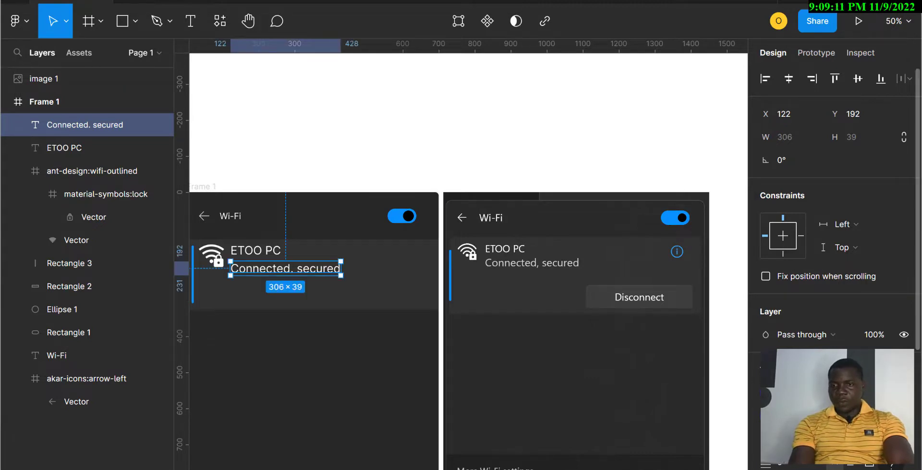
# Restyle the "Connected. secured" text to font size 24 in a dimmer grey and nudge it up to Y 191.
pyautogui.click(887, 415)
pyautogui.click(869, 353)
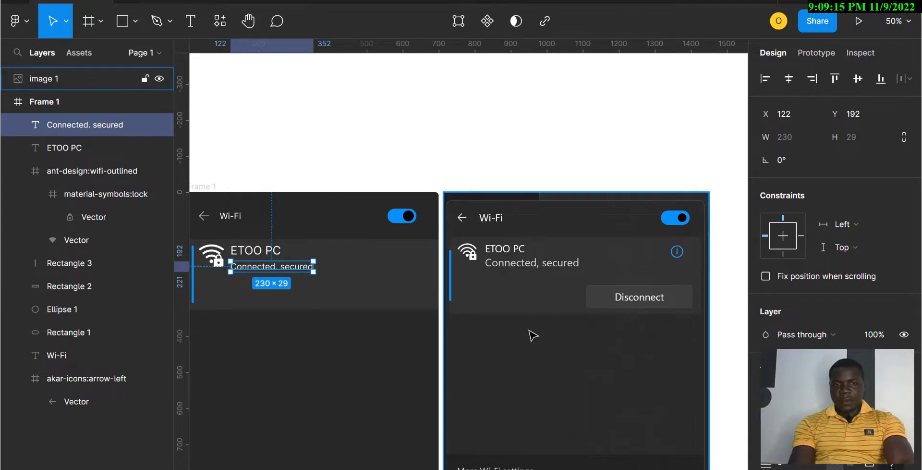
pyautogui.scroll(-2, 816, 409)
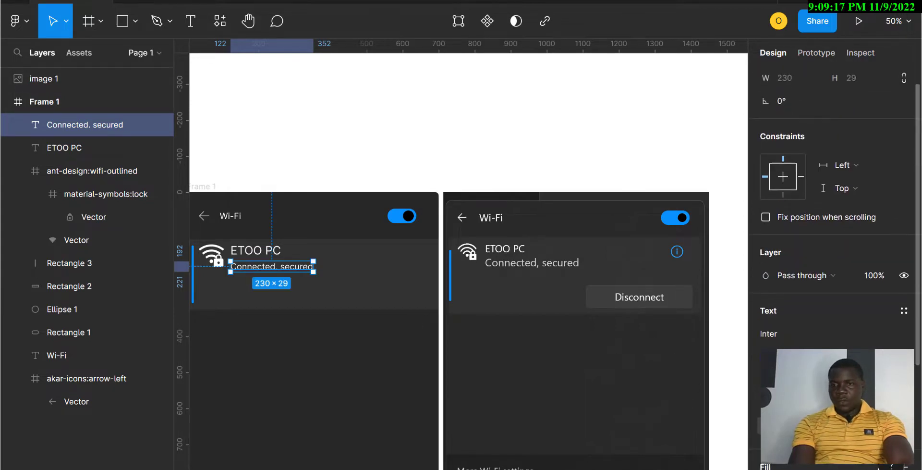
pyautogui.scroll(-1, 834, 259)
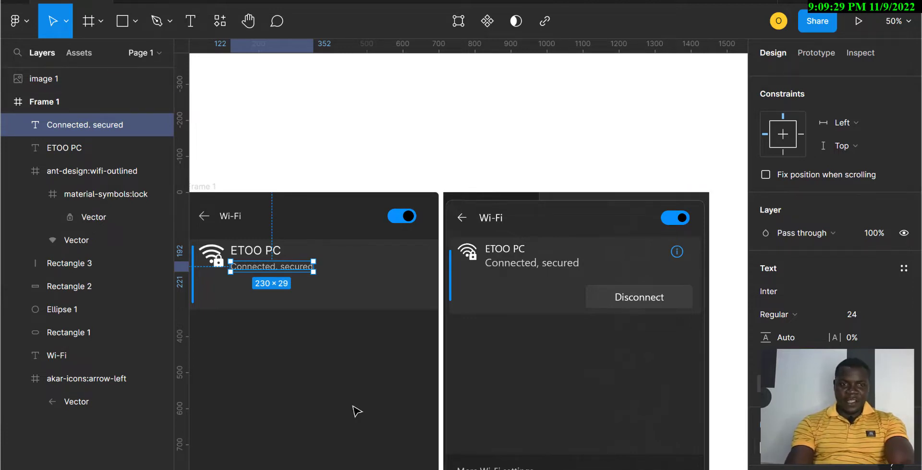
pyautogui.press('Up')
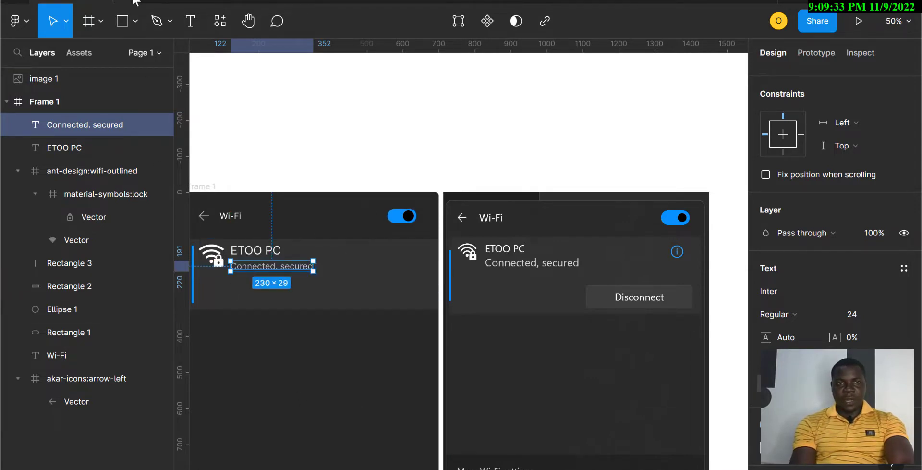
# Run the Iconify plugin and search its icons for "privacy".
pyautogui.click(224, 22)
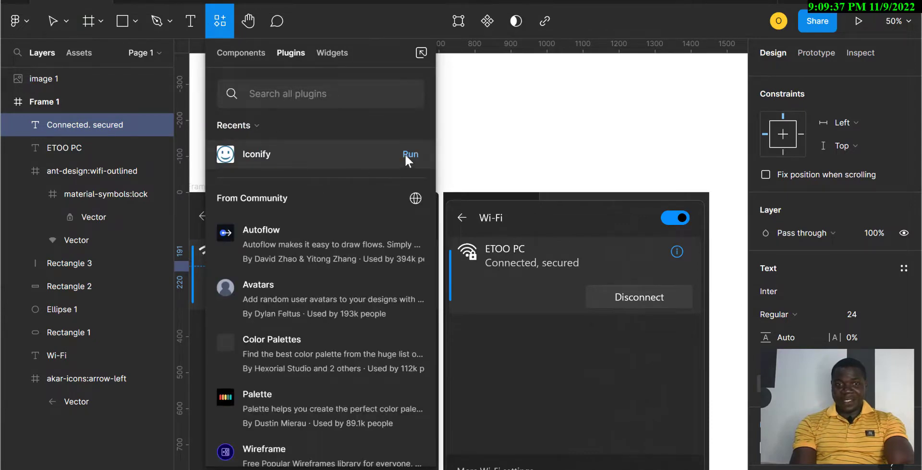
pyautogui.click(405, 153)
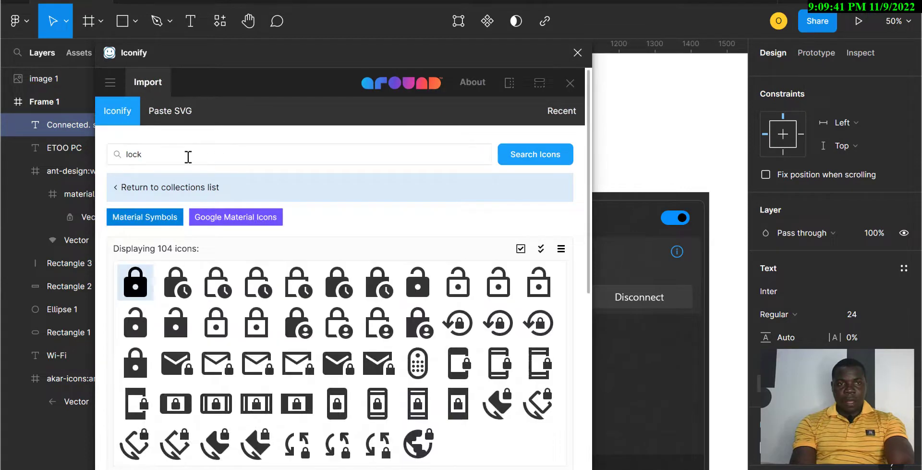
pyautogui.click(146, 155)
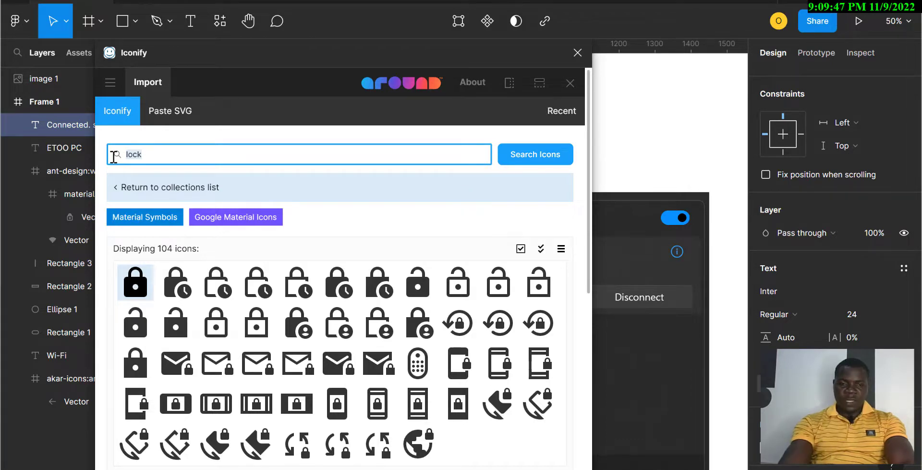
pyautogui.write('pri')
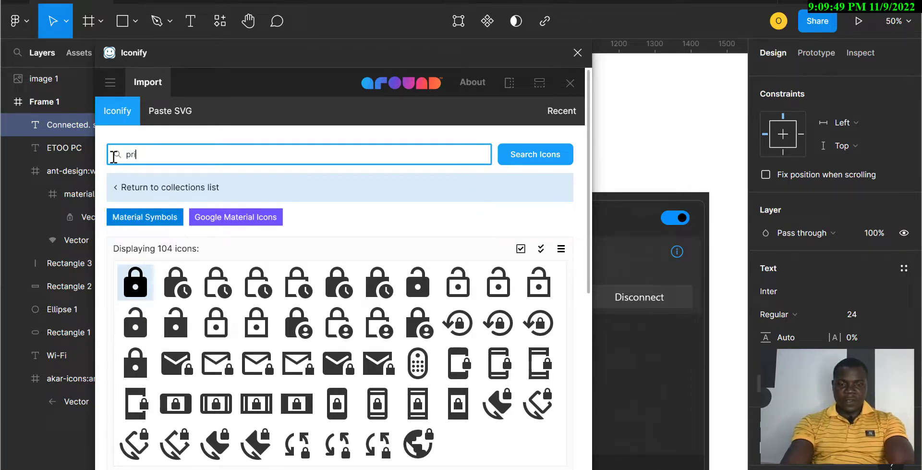
pyautogui.write('vac')
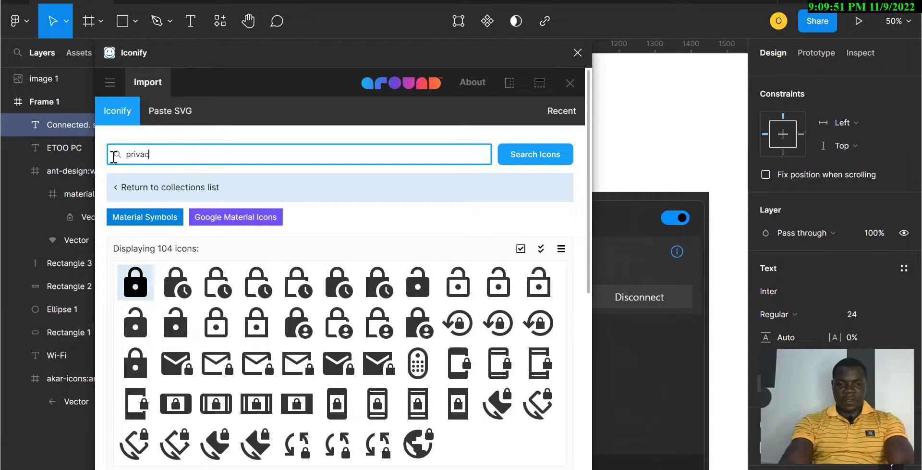
pyautogui.write('y')
pyautogui.press('Return')
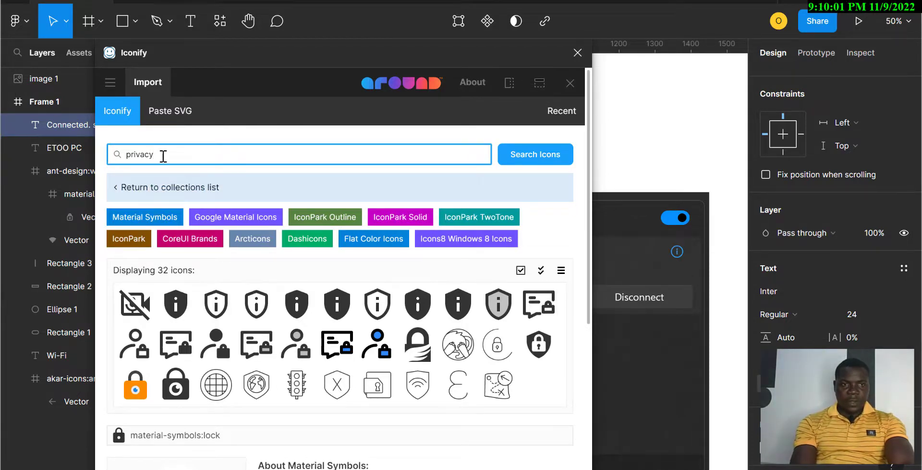
# Search Iconify for "high priority" icons, deferring the offered Figma update to the next launch, and close the plugin.
pyautogui.doubleClick(123, 157)
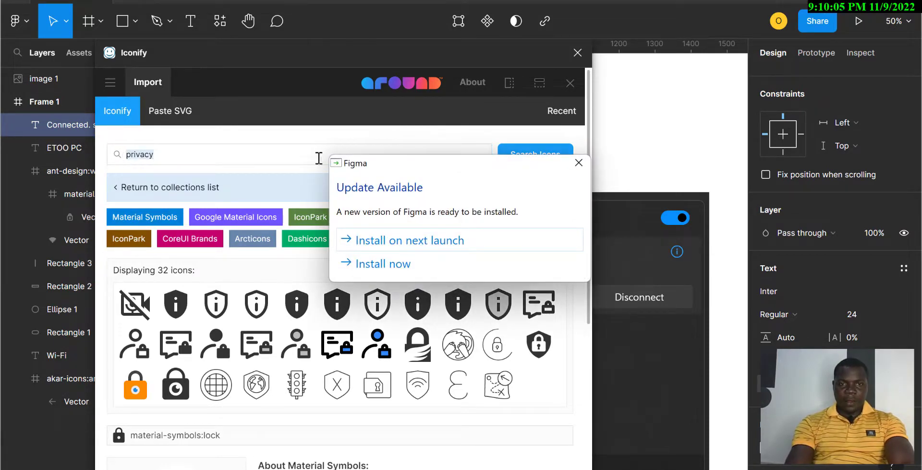
pyautogui.click(394, 240)
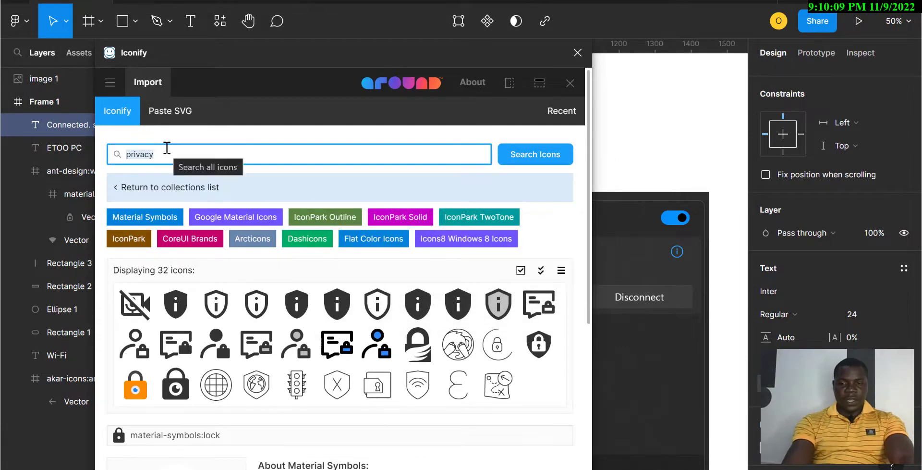
pyautogui.write('high')
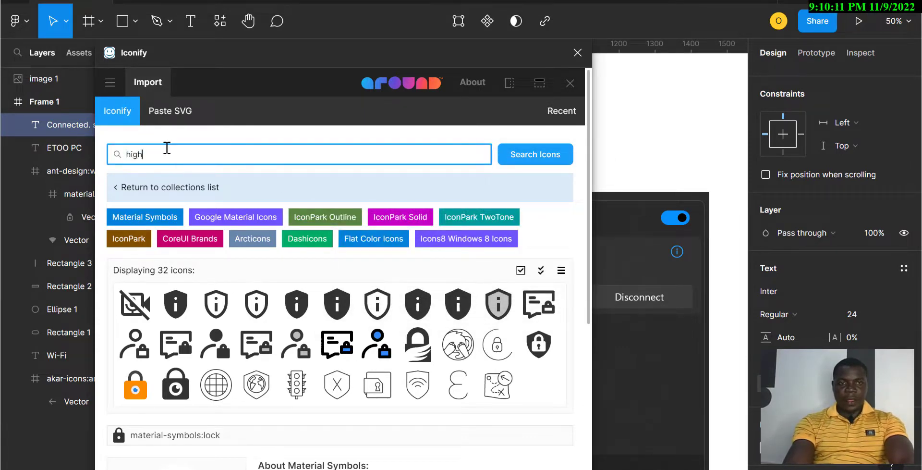
pyautogui.write(' prio')
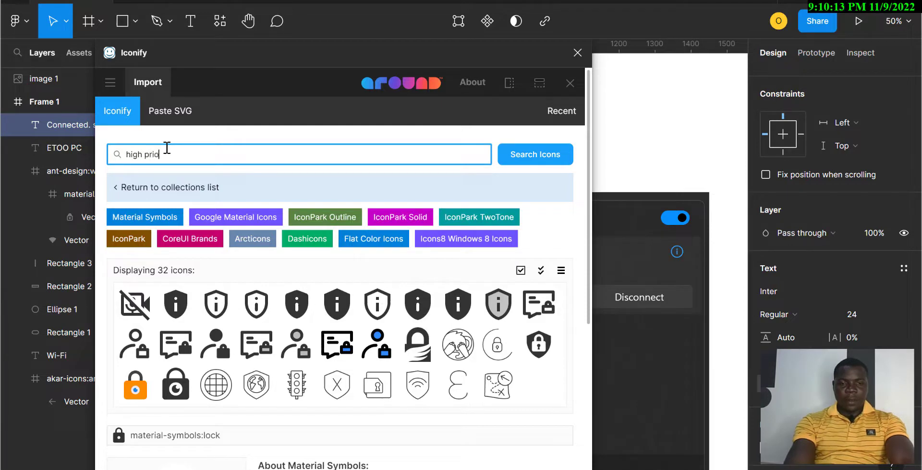
pyautogui.write('rit')
pyautogui.write('y')
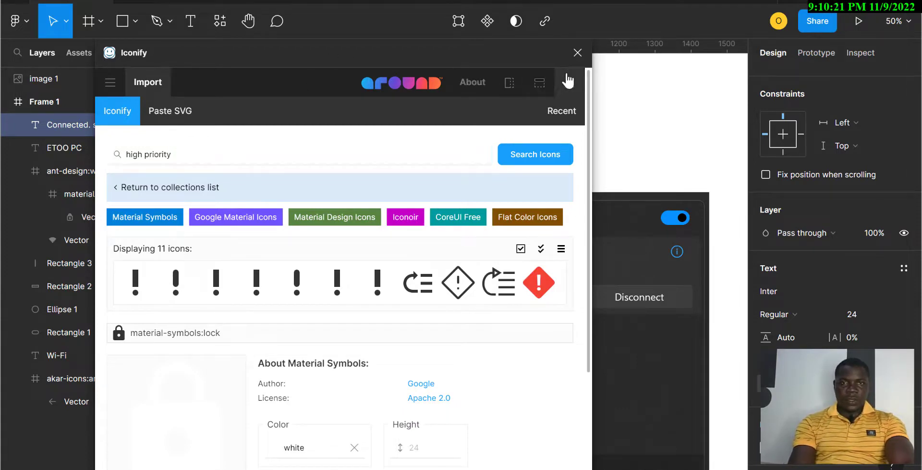
pyautogui.click(578, 53)
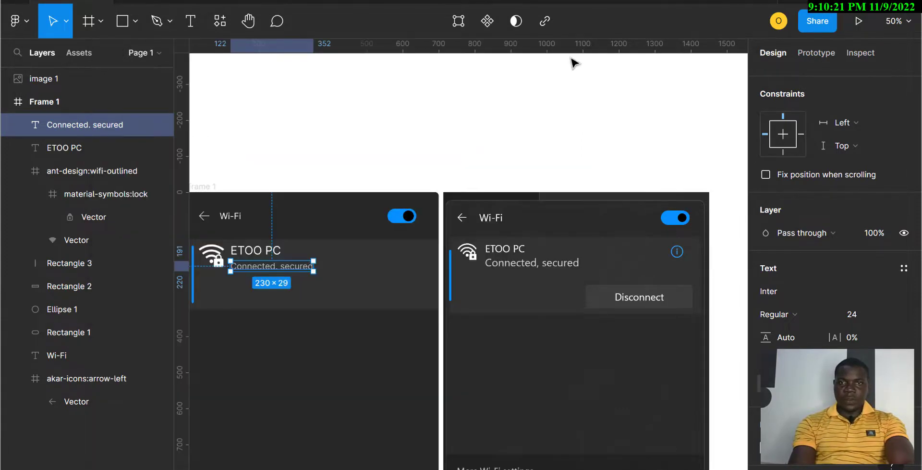
# Browse the community plugins and run "Icons8 — icons, illustrations, photos".
pyautogui.click(217, 27)
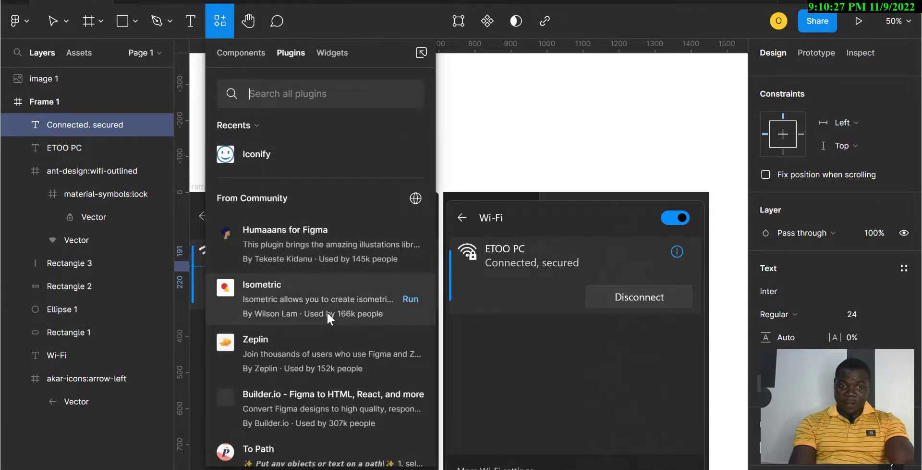
pyautogui.scroll(-5, 327, 311)
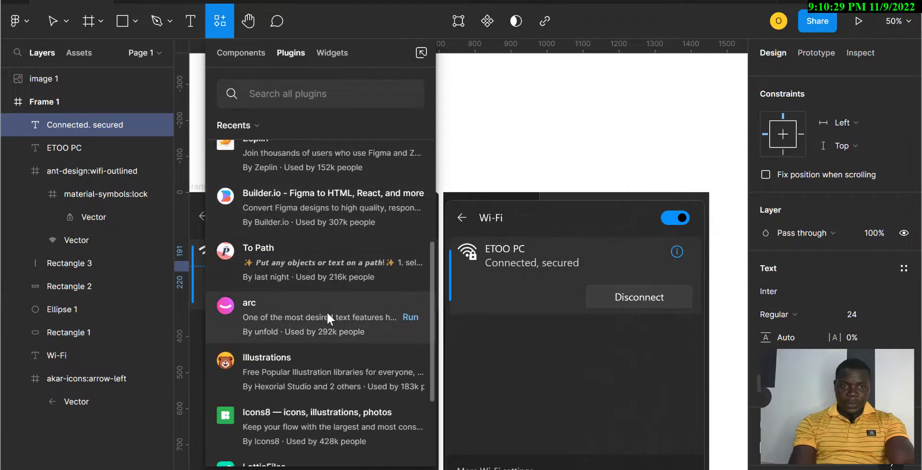
pyautogui.scroll(-1, 327, 311)
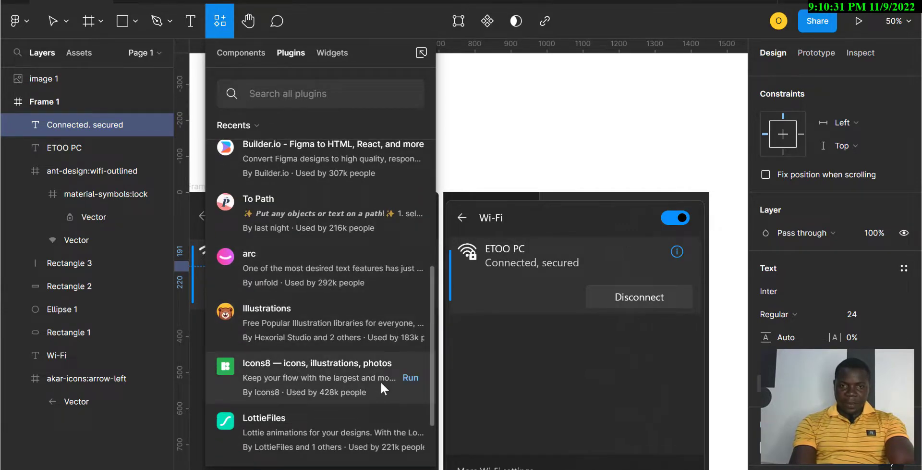
pyautogui.press('Escape')
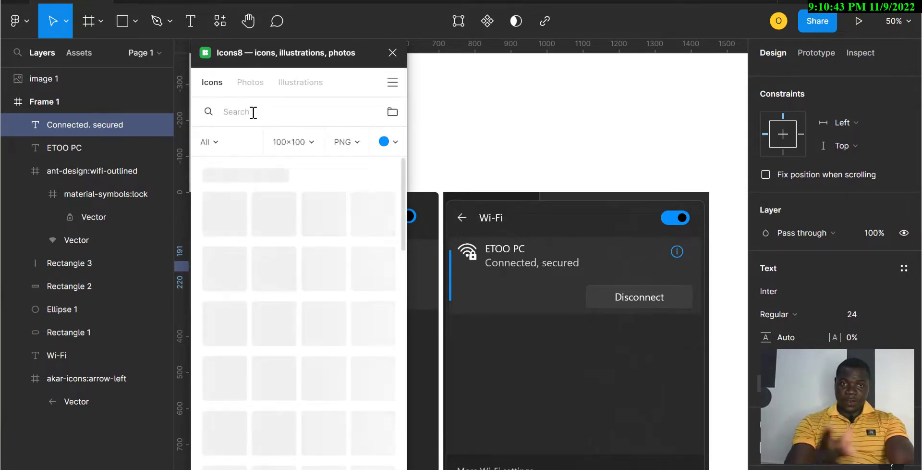
# Search Icons8 for "privacy" and look through the icons for one matching the circled info symbol in the reference.
pyautogui.click(253, 112)
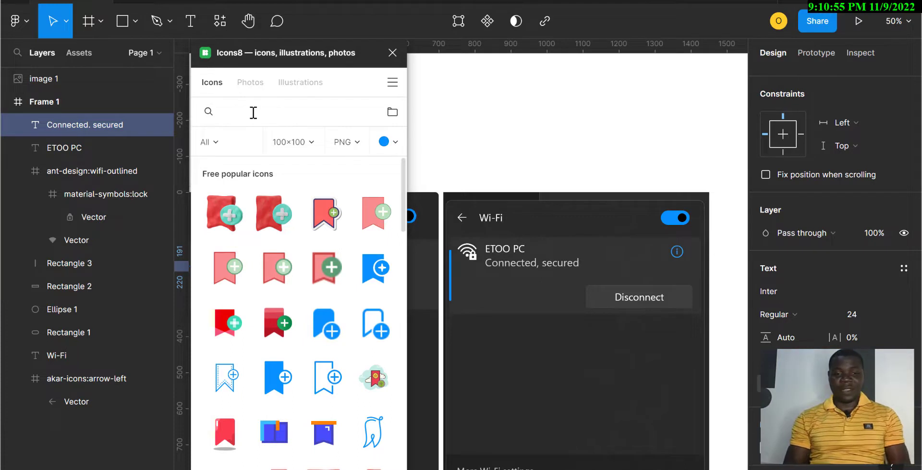
pyautogui.write('pri')
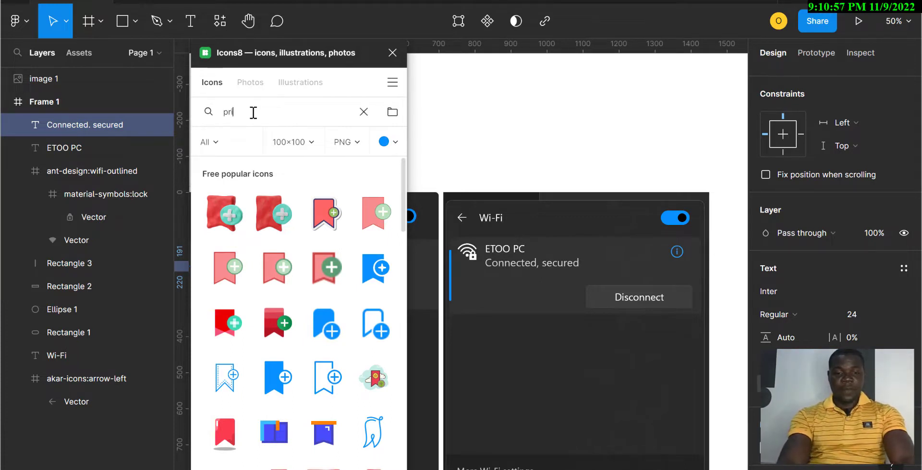
pyautogui.write('va')
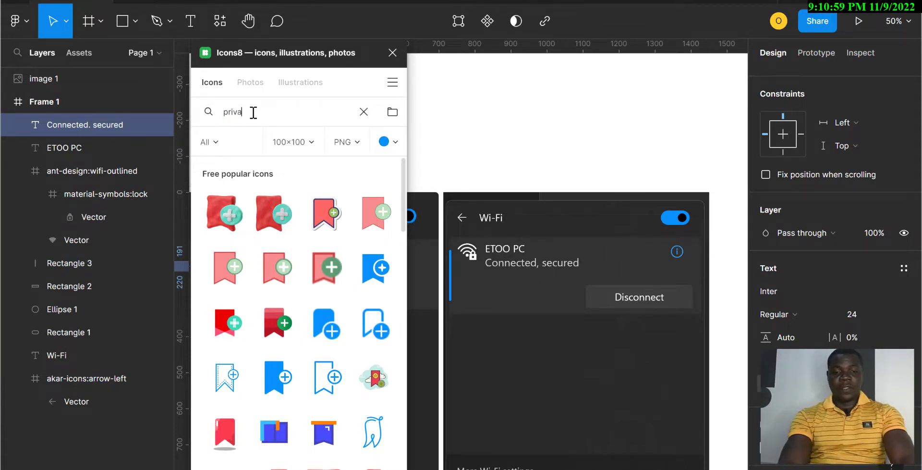
pyautogui.write('cy')
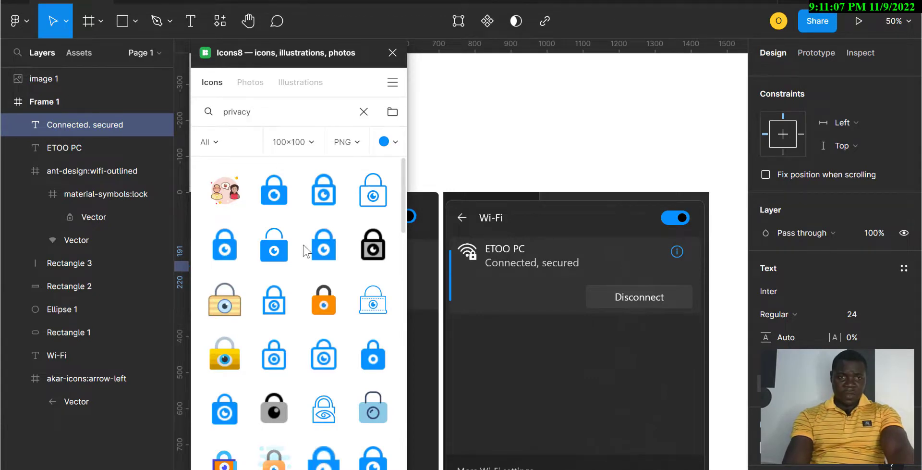
pyautogui.scroll(-10, 305, 249)
pyautogui.scroll(-10, 304, 258)
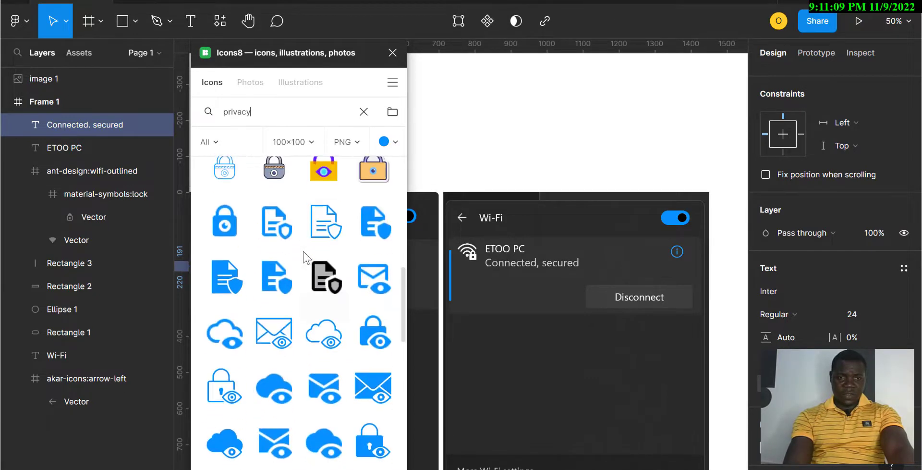
pyautogui.scroll(-3, 304, 258)
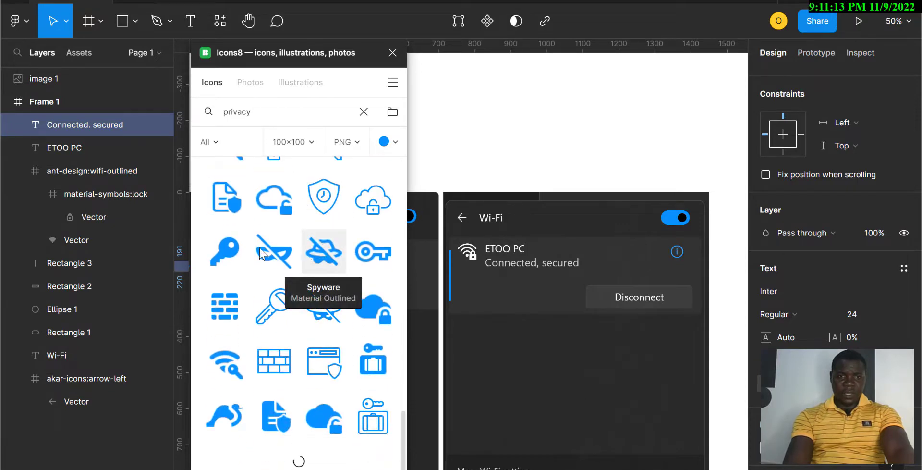
pyautogui.scroll(-3, 302, 336)
pyautogui.scroll(-5, 301, 339)
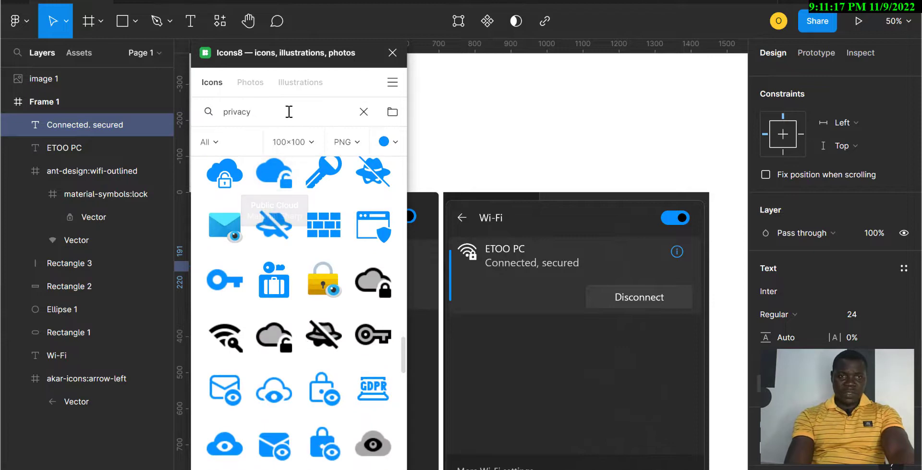
# Search Icons8 for "high priority", insert the iOS 16 Glyph High Importance icon and a second copy near the network card's right end, and close the plugin.
pyautogui.moveTo(274, 111); pyautogui.dragTo(215, 118)
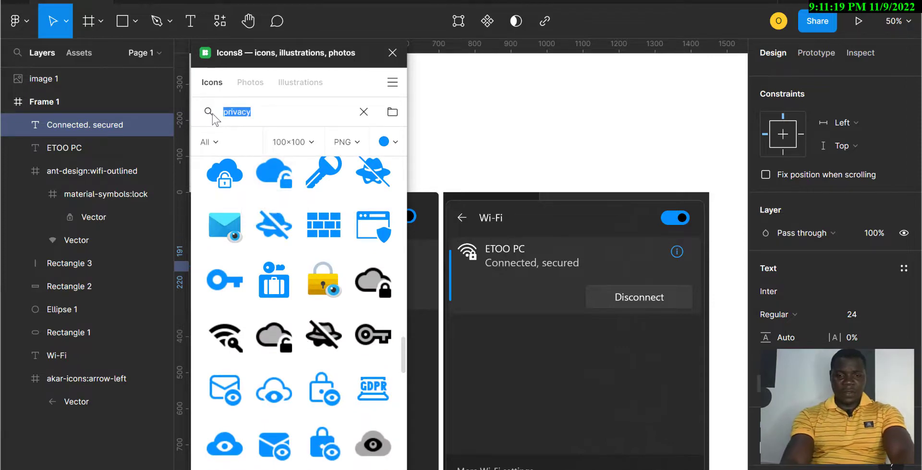
pyautogui.write('high prio')
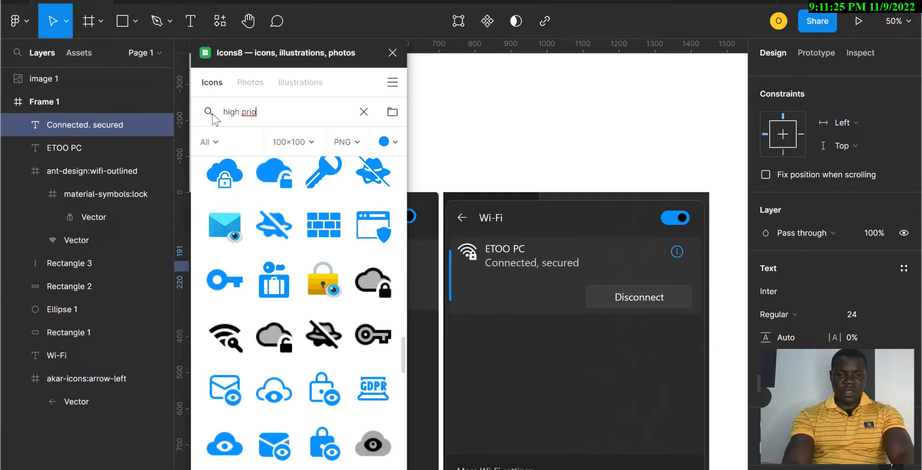
pyautogui.write('rity')
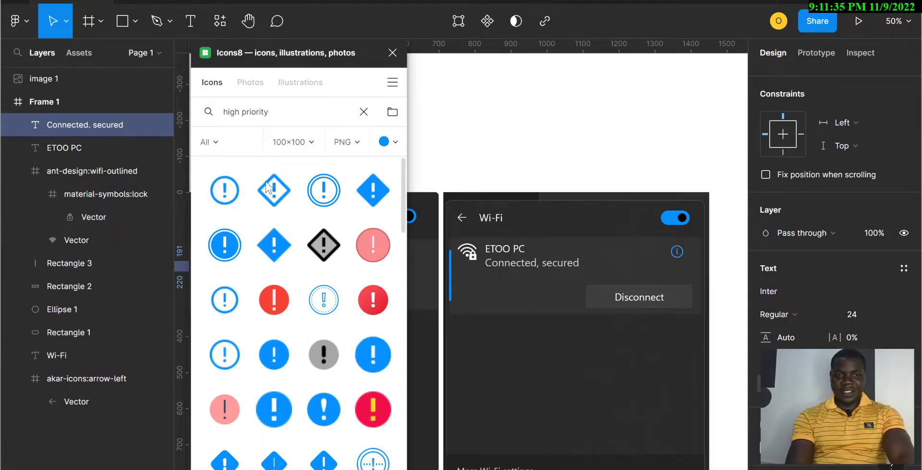
pyautogui.click(235, 188)
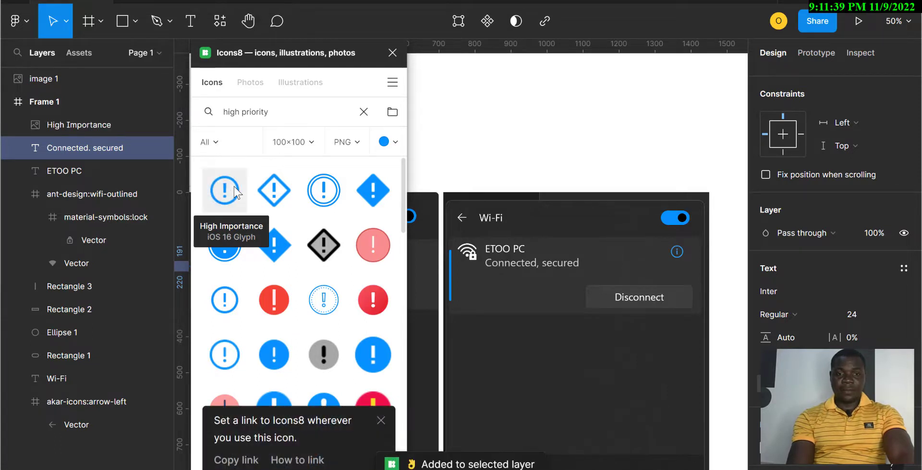
pyautogui.moveTo(234, 188); pyautogui.dragTo(428, 243)
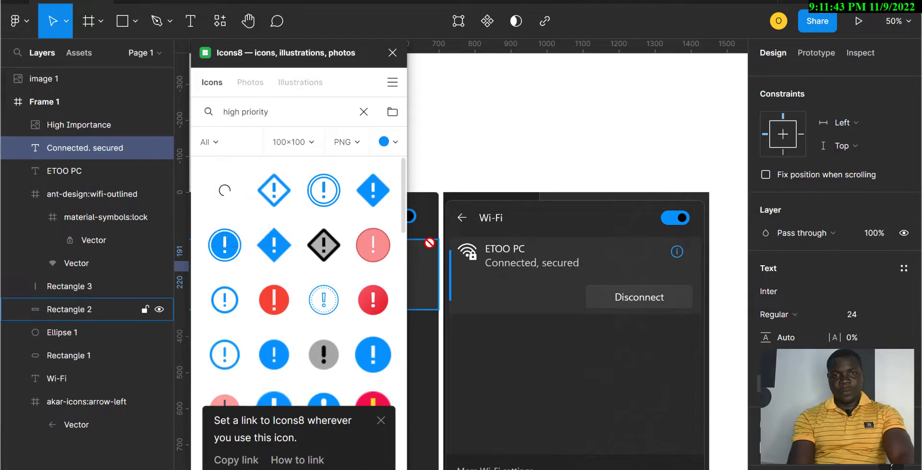
pyautogui.click(392, 54)
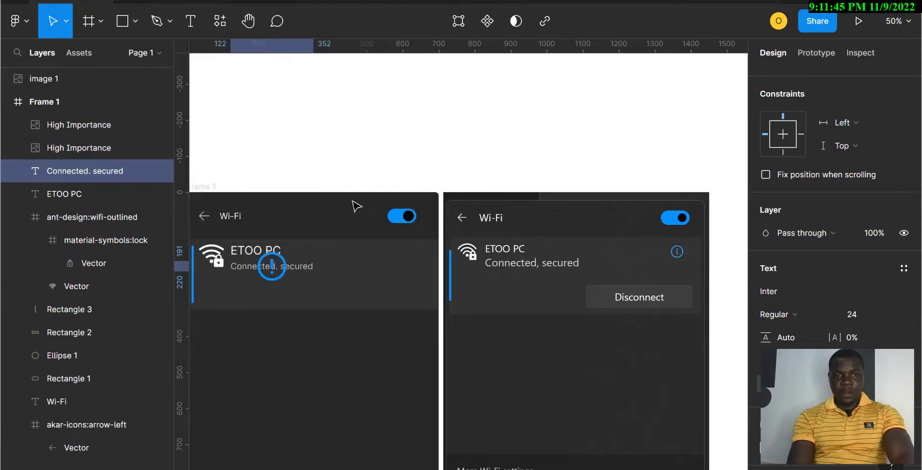
# Delete the extra High Importance image at the network card's right edge, using the topmost entry in the layer list.
pyautogui.click(269, 265)
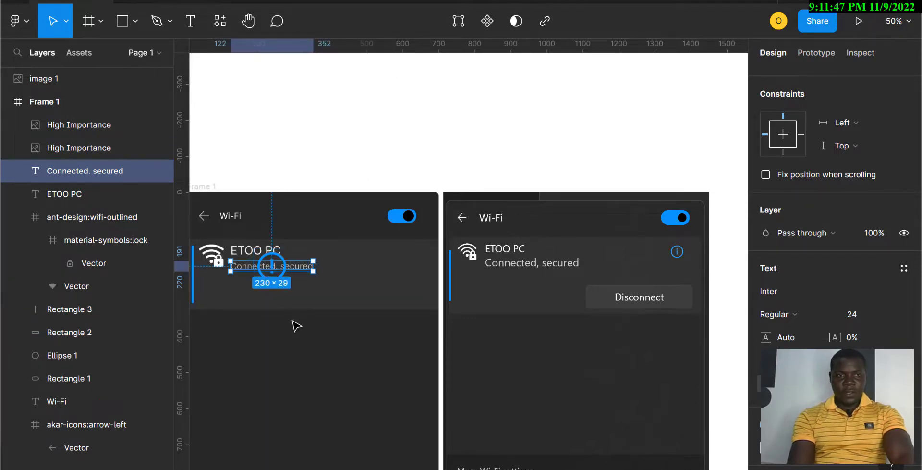
pyautogui.click(96, 145)
pyautogui.click(97, 126)
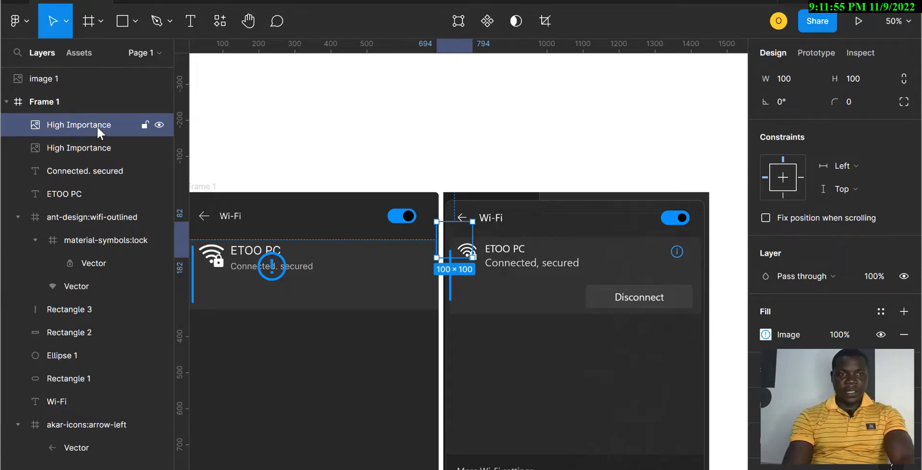
pyautogui.rightClick(97, 126)
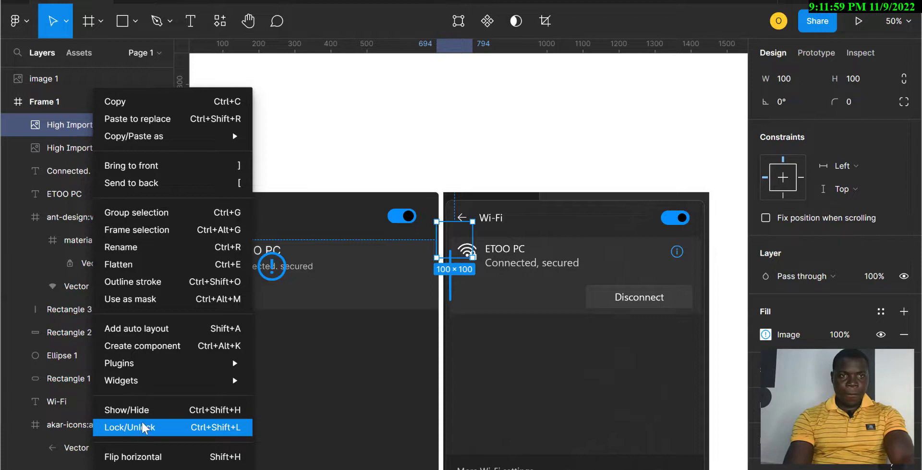
pyautogui.moveTo(159, 388)
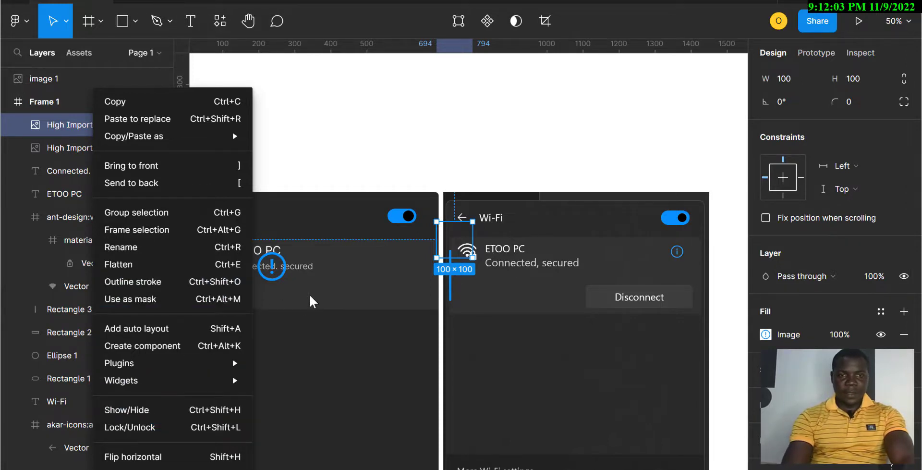
pyautogui.click(47, 128)
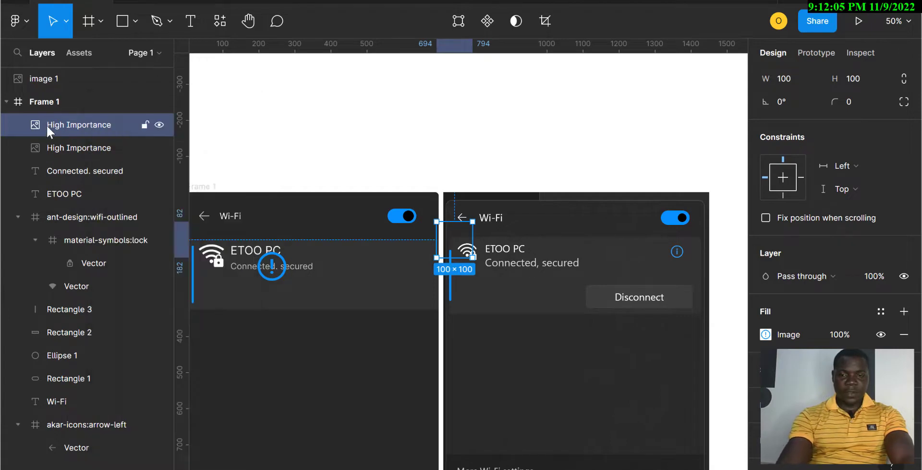
pyautogui.press('Delete')
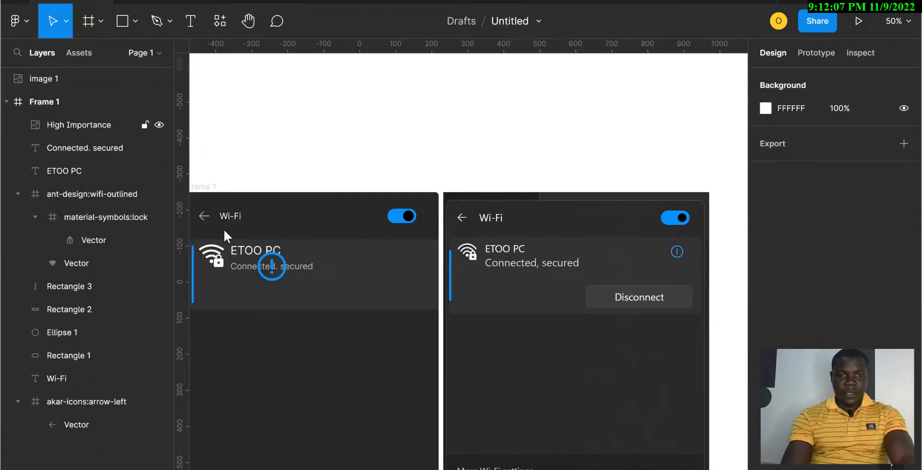
# Move the High Importance icon to the network card's right end beneath the toggle and resize it to 30 × 30.
pyautogui.click(263, 279)
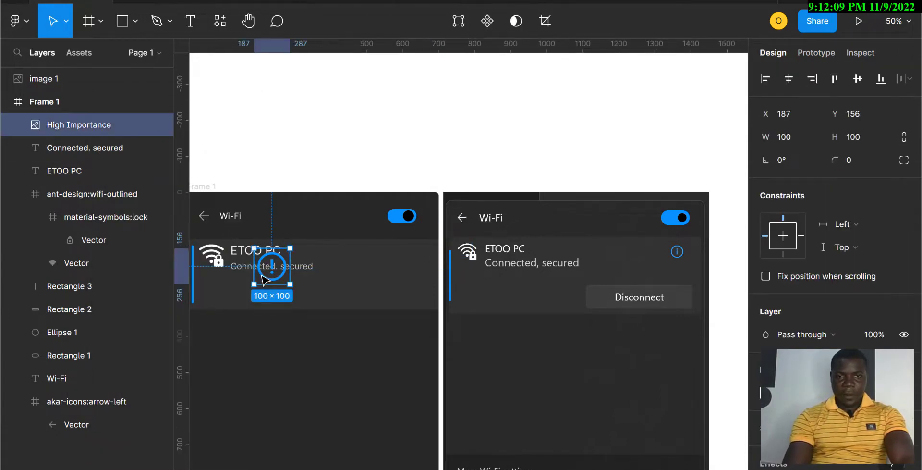
pyautogui.moveTo(263, 279); pyautogui.dragTo(398, 263)
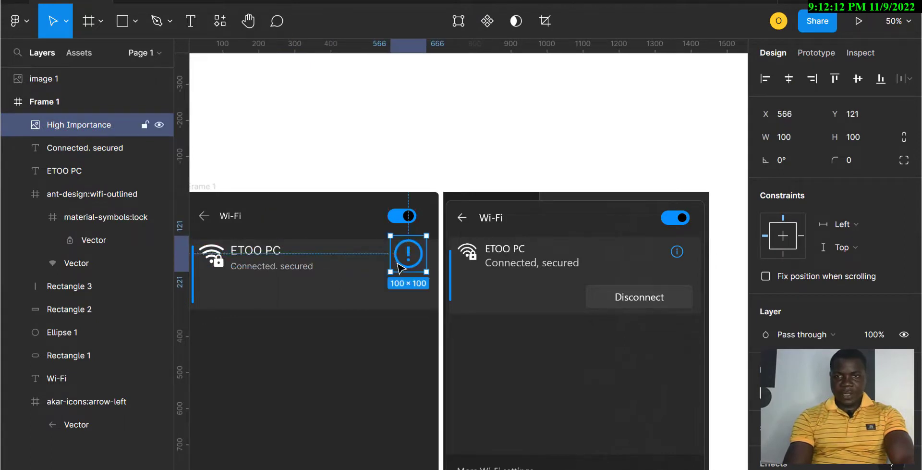
pyautogui.click(790, 136)
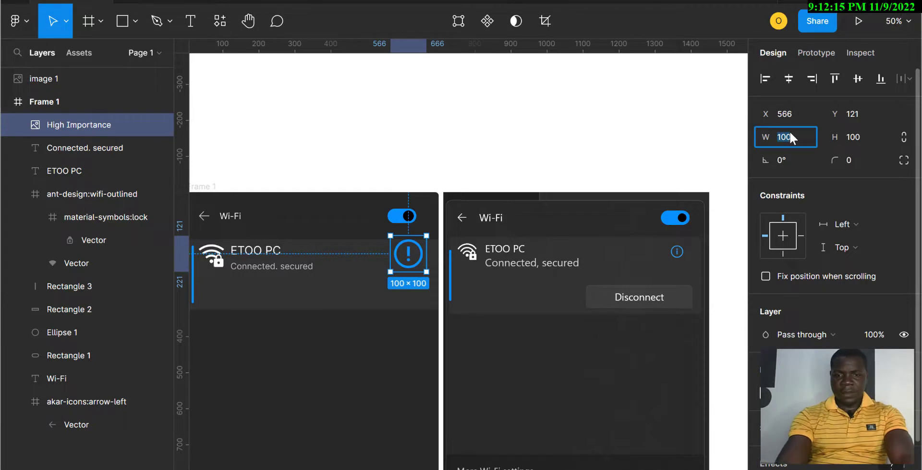
pyautogui.click(849, 138)
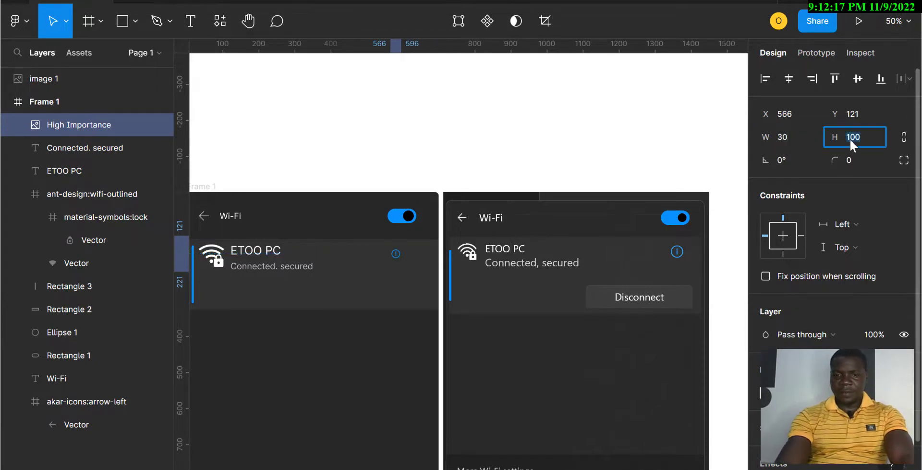
pyautogui.write('30')
pyautogui.press('Return')
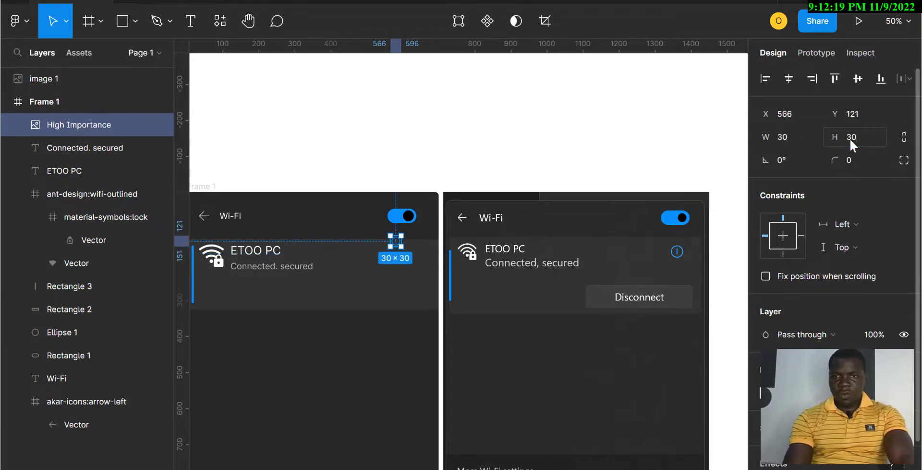
# Resize the High Importance icon to 40 × 40 and move it level with the ETOO PC title at X 581, Y 141.
pyautogui.click(788, 134)
pyautogui.doubleClick(788, 135)
pyautogui.write('4')
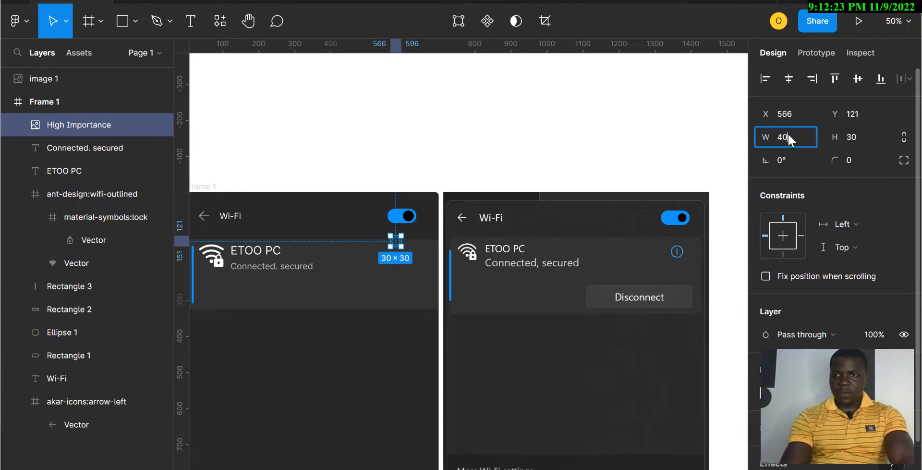
pyautogui.write('0')
pyautogui.click(855, 138)
pyautogui.write('4')
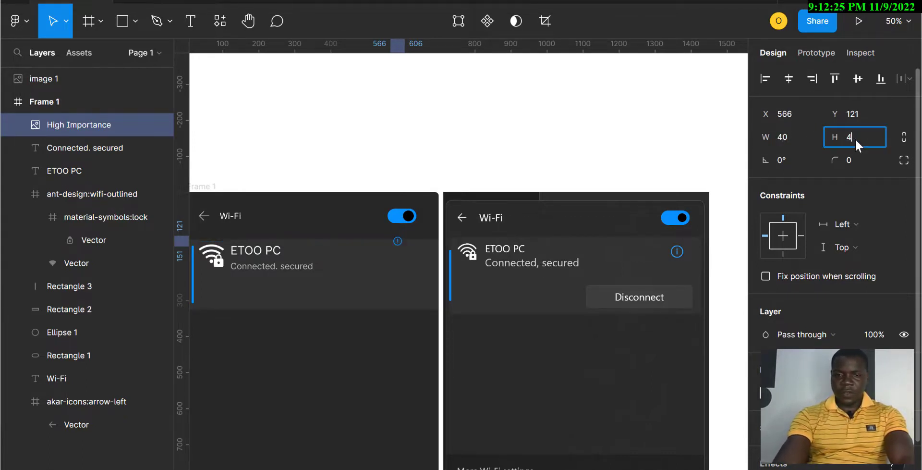
pyautogui.press('Return')
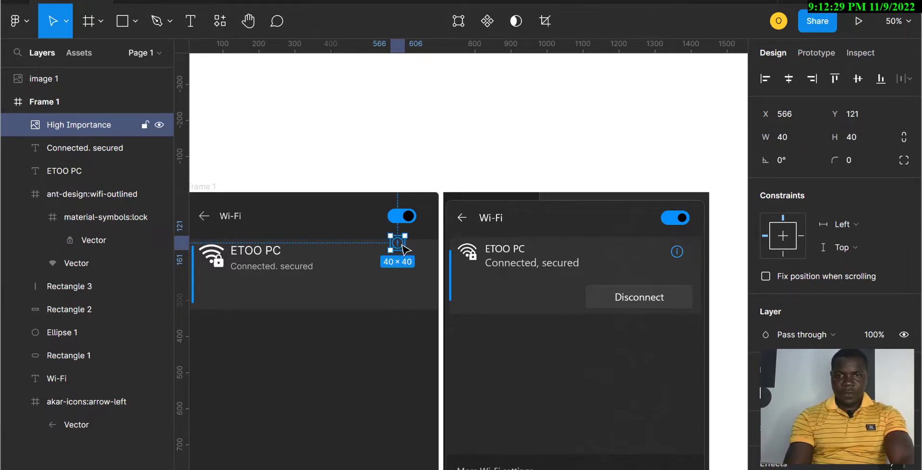
pyautogui.moveTo(402, 247); pyautogui.dragTo(408, 253)
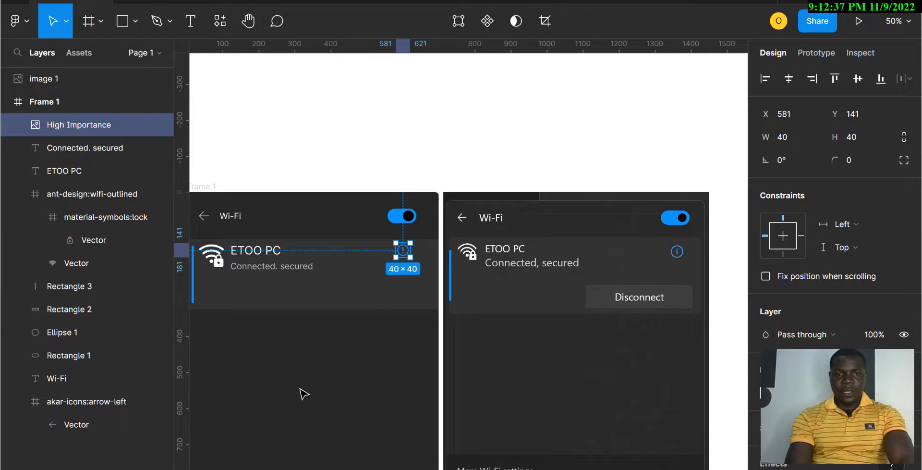
pyautogui.press('Escape')
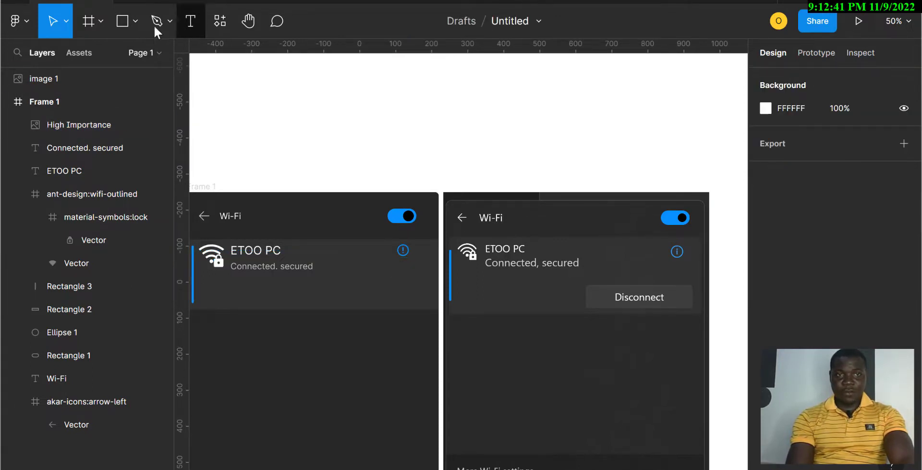
# Draw a button rectangle in the network card below the info icon and size it to 300 × 60.
pyautogui.click(123, 23)
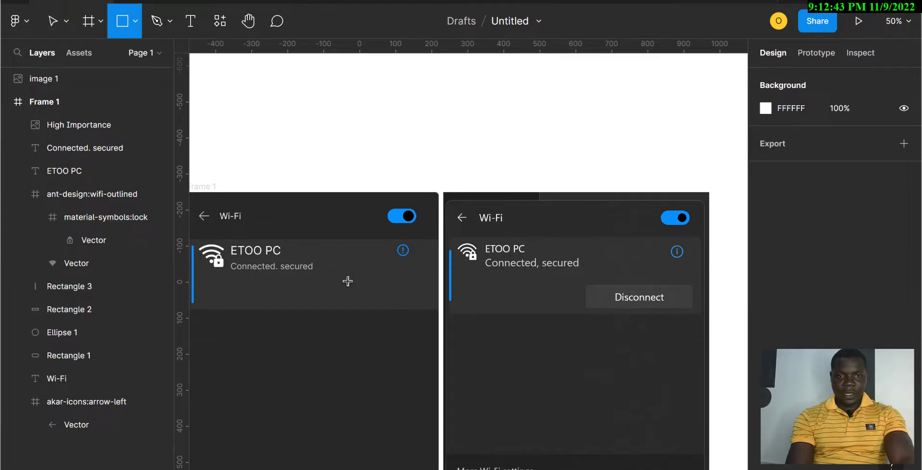
pyautogui.moveTo(343, 276); pyautogui.dragTo(414, 295)
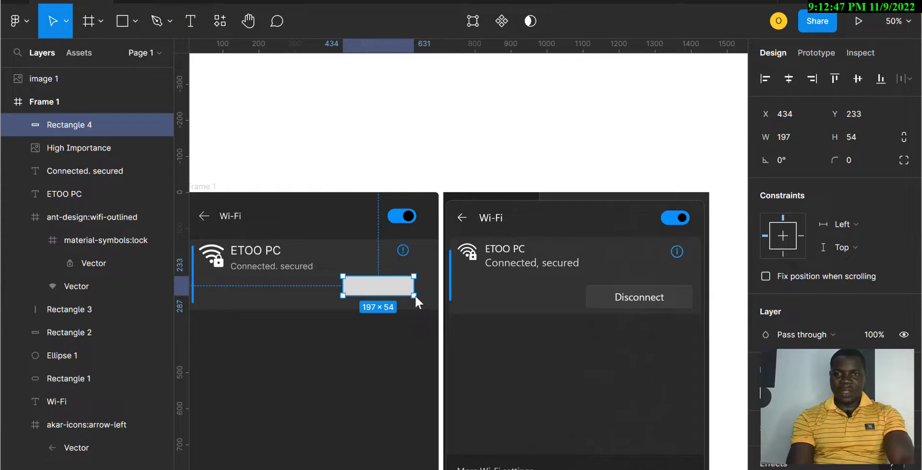
pyautogui.click(788, 137)
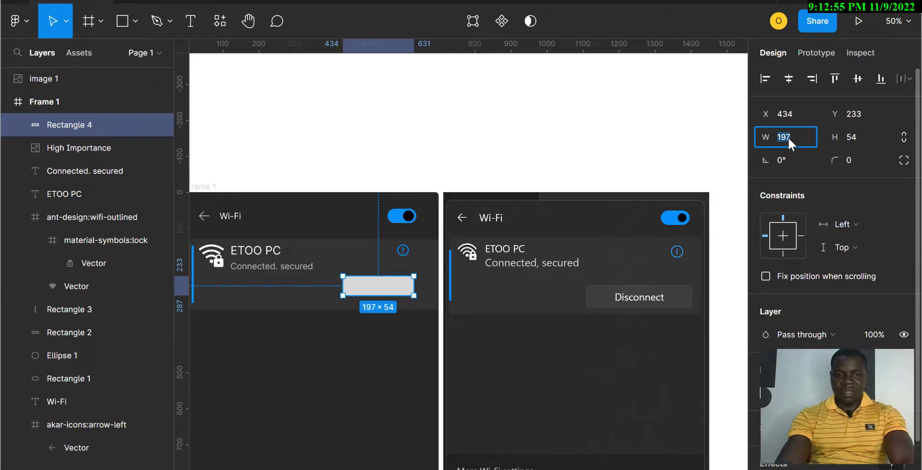
pyautogui.write('300')
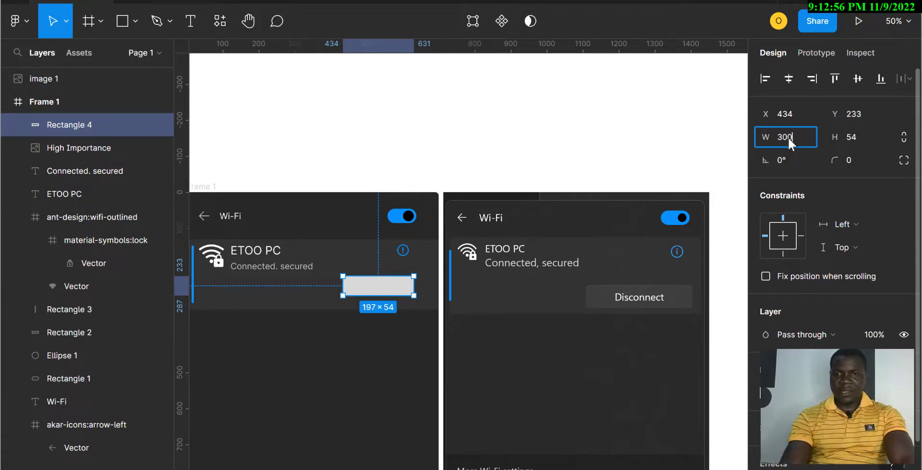
pyautogui.click(854, 139)
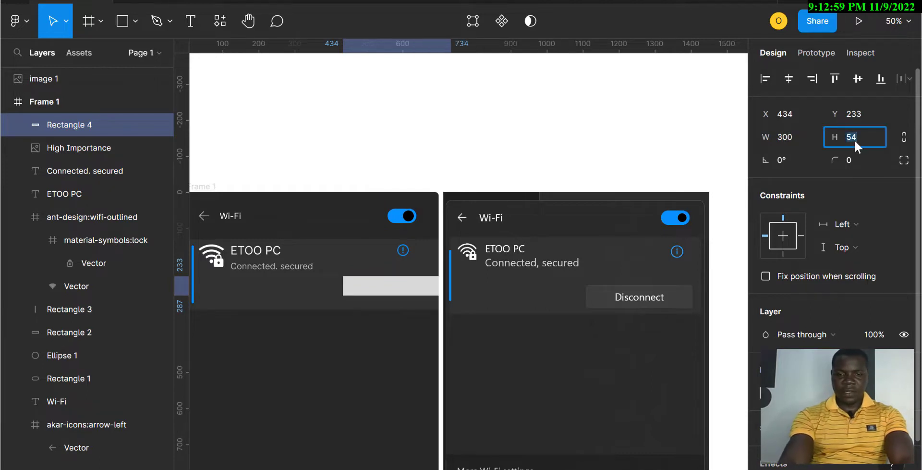
pyautogui.write('60')
pyautogui.press('Return')
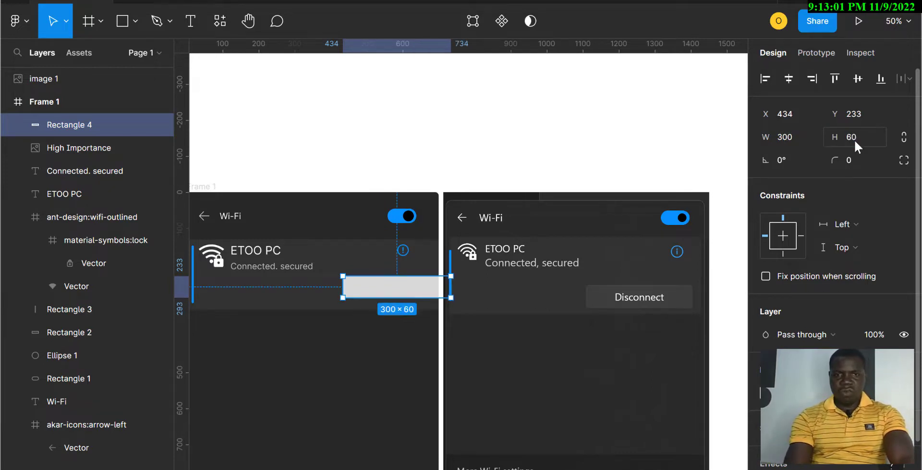
# Move the button rectangle inside the card to X 374, Y 228 and fill it with #404040 sampled from the reference's Disconnect button.
pyautogui.moveTo(385, 291); pyautogui.dragTo(361, 291)
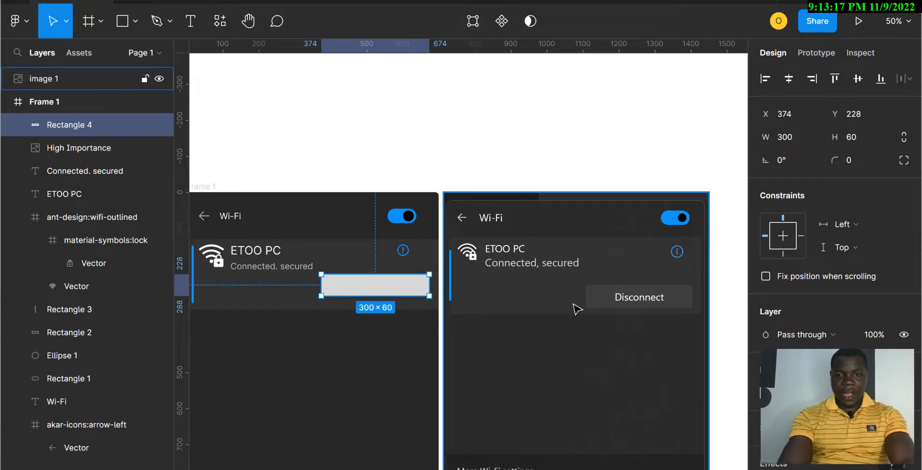
pyautogui.press('i')
pyautogui.click(602, 297)
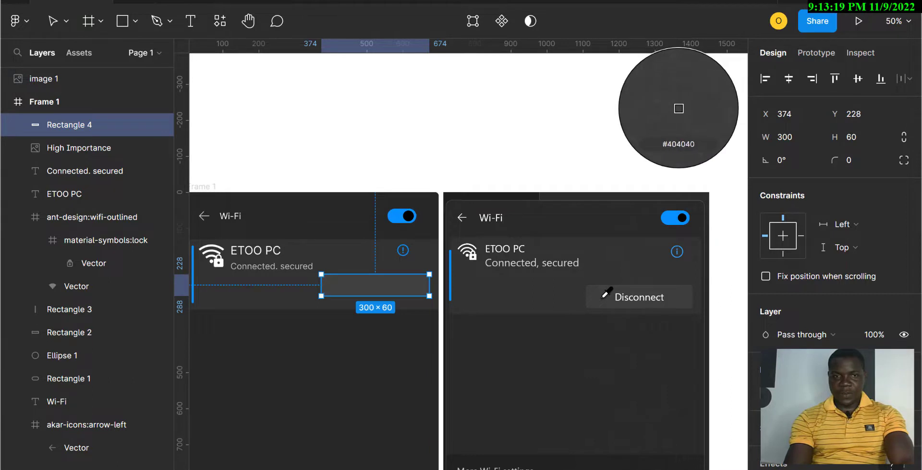
pyautogui.press('Escape')
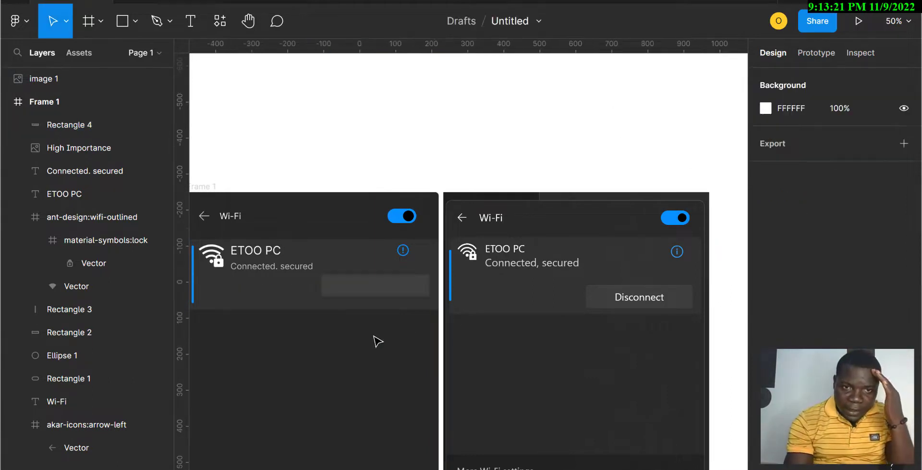
# Try a corner radius of 20 on the button rectangle, and replace it with a radius of 10.
pyautogui.click(369, 291)
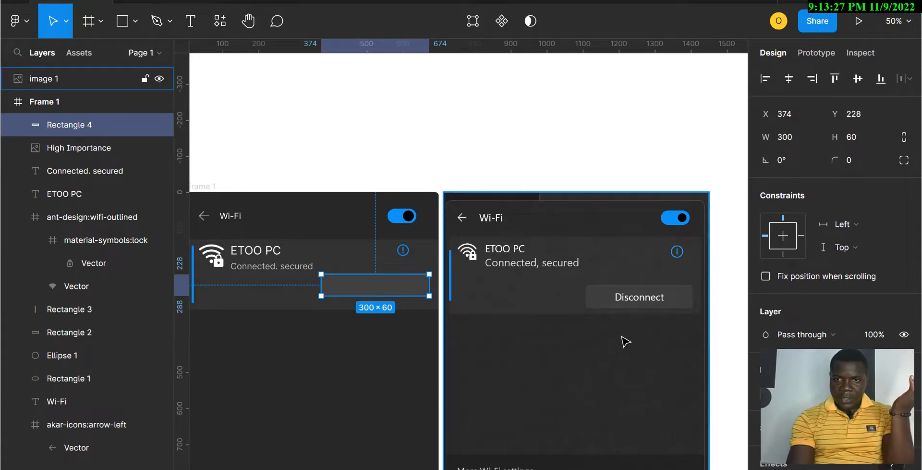
pyautogui.click(851, 163)
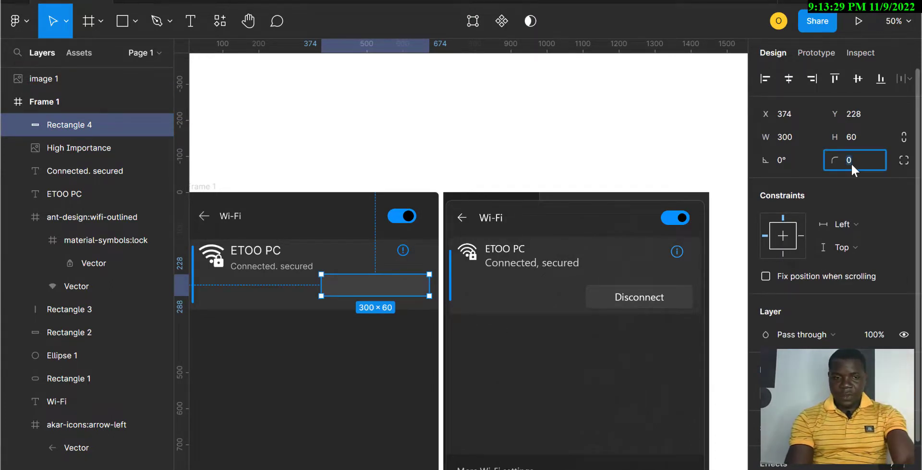
pyautogui.write('20')
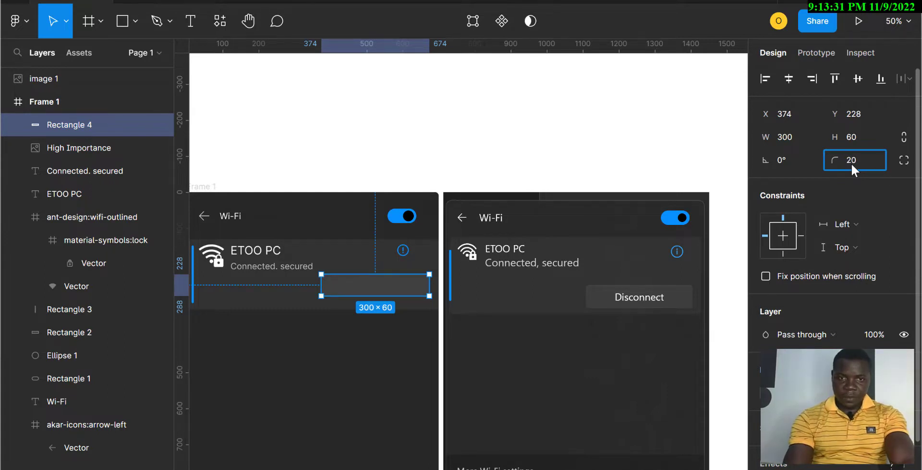
pyautogui.press('Return')
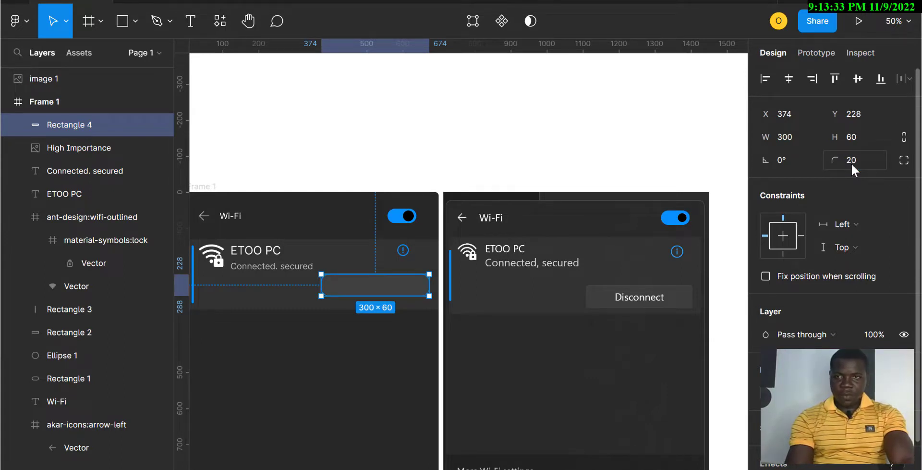
pyautogui.click(851, 163)
pyautogui.write('0')
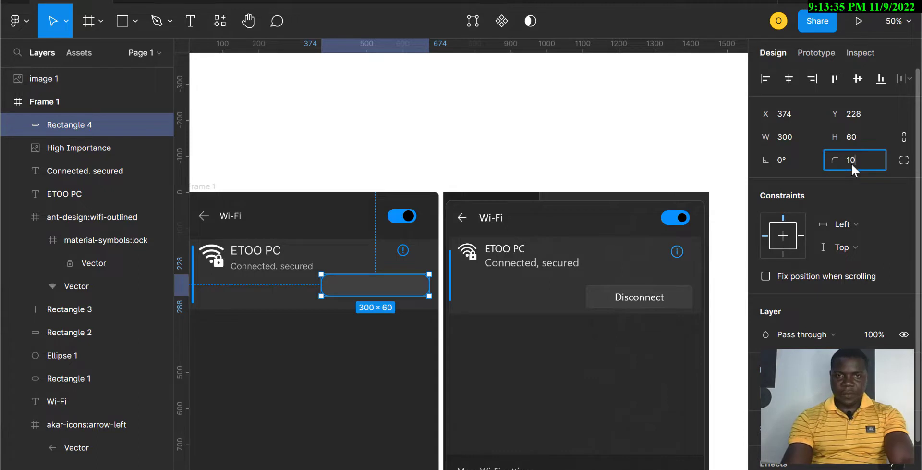
pyautogui.press('Return')
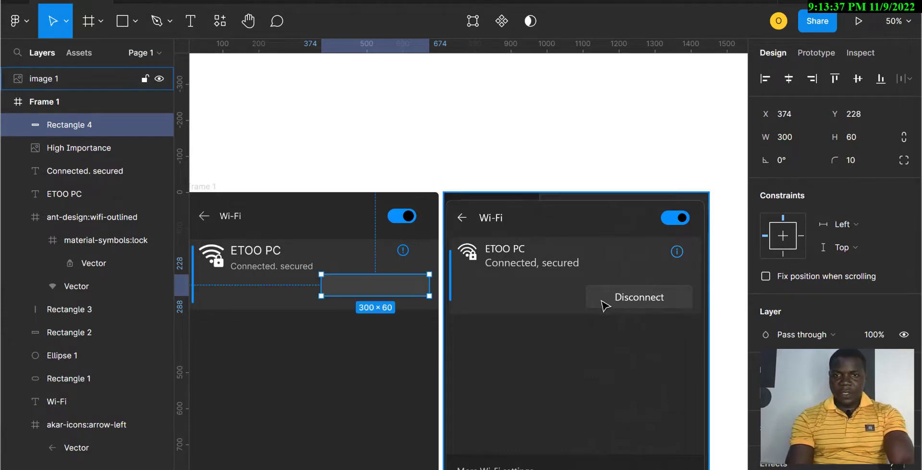
# Place a copy of the ETOO PC text, reworded as "Disconnected", centred on the button rectangle.
pyautogui.click(262, 252)
pyautogui.moveTo(262, 251); pyautogui.dragTo(389, 291)
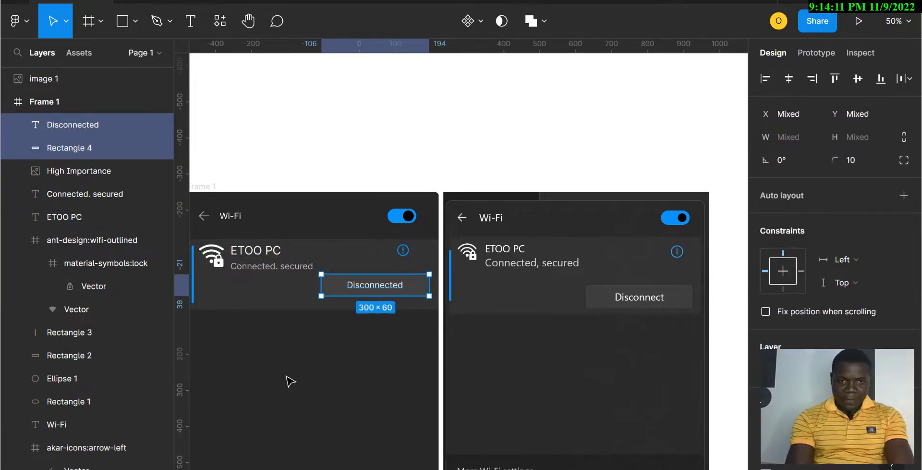
pyautogui.hscroll(-2, 296, 374)
pyautogui.scroll(-1, 295, 373)
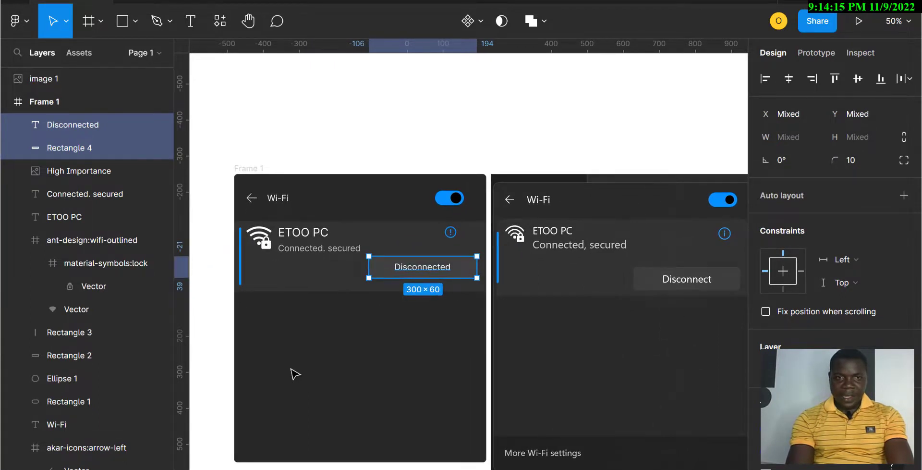
pyautogui.click(295, 373)
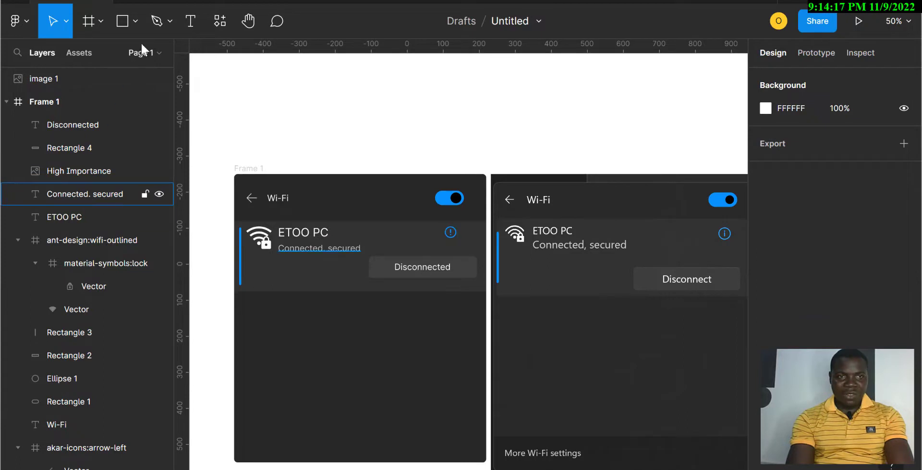
# Draw a 700-wide rectangle across the frame below the header, set its height to 600 and move it to Y 148.
pyautogui.click(123, 22)
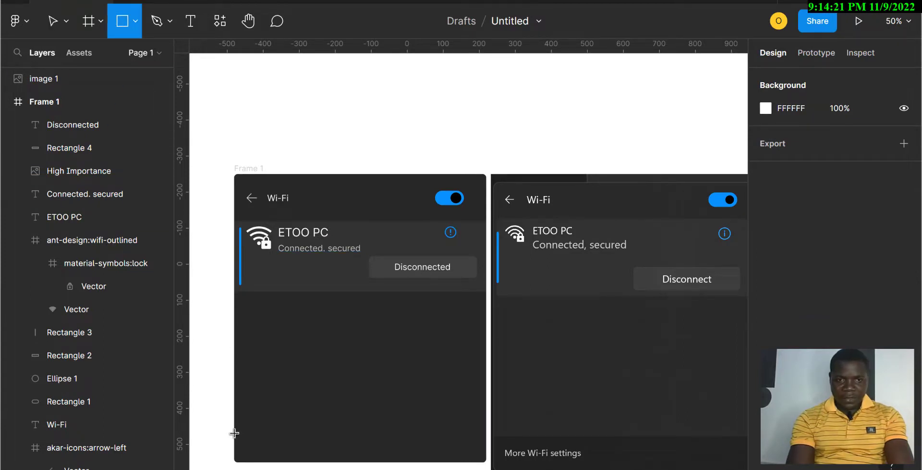
pyautogui.moveTo(234, 432)
pyautogui.mouseDown()
pyautogui.moveTo(451, 318)
pyautogui.moveTo(520, 298)
pyautogui.moveTo(494, 295)
pyautogui.moveTo(488, 231)
pyautogui.mouseUp()
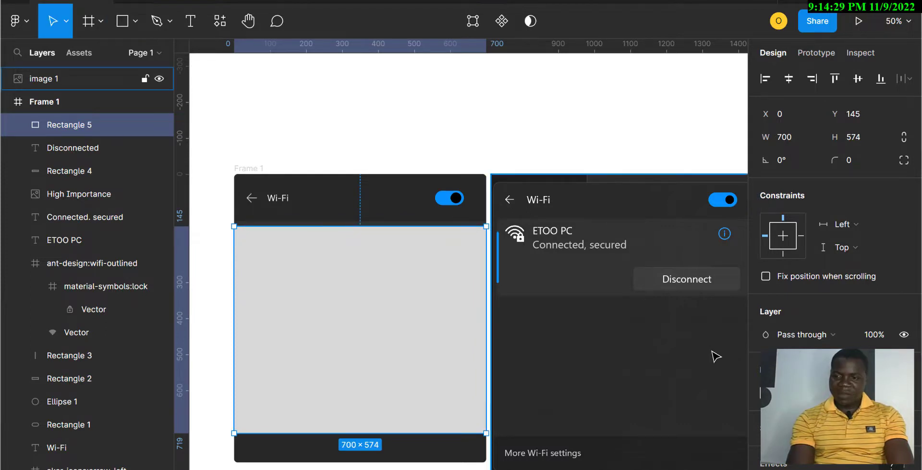
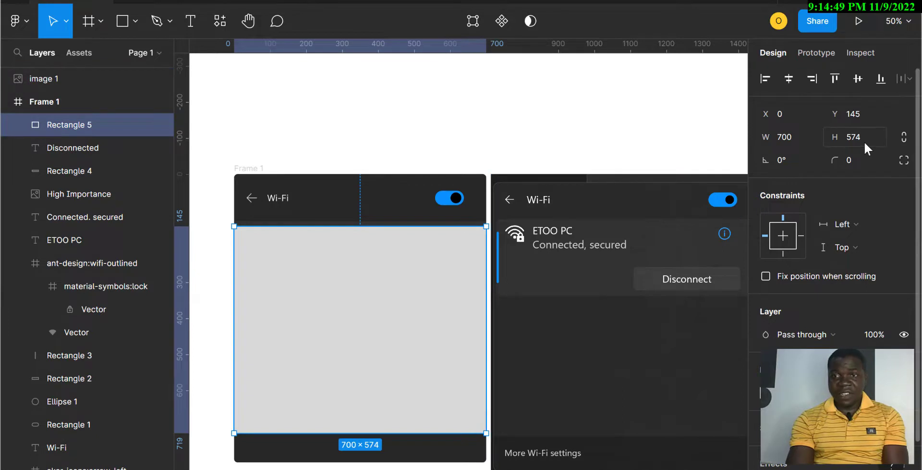
pyautogui.click(853, 139)
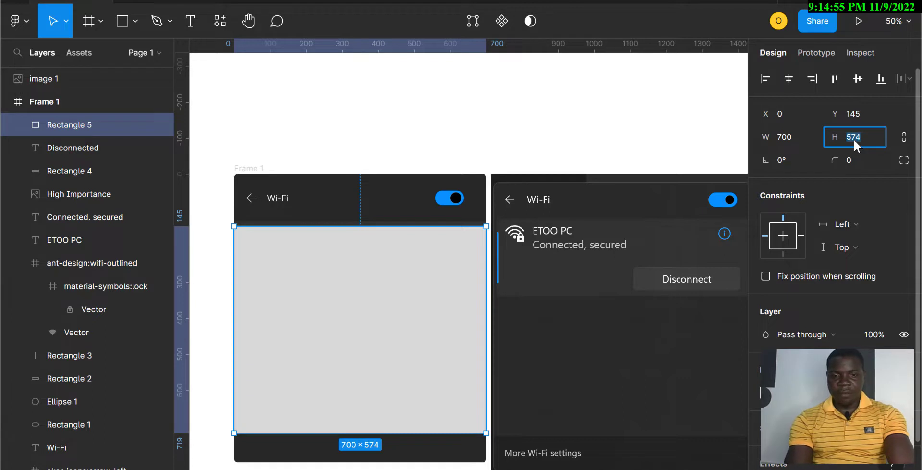
pyautogui.write('600')
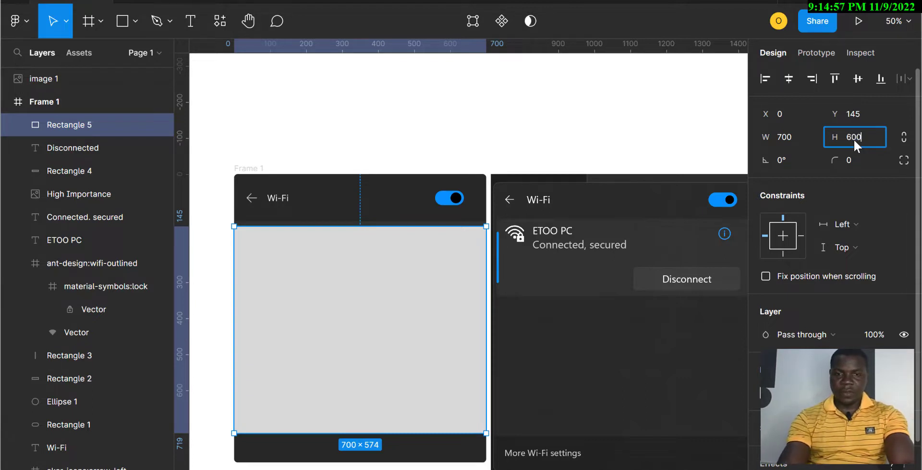
pyautogui.press('Return')
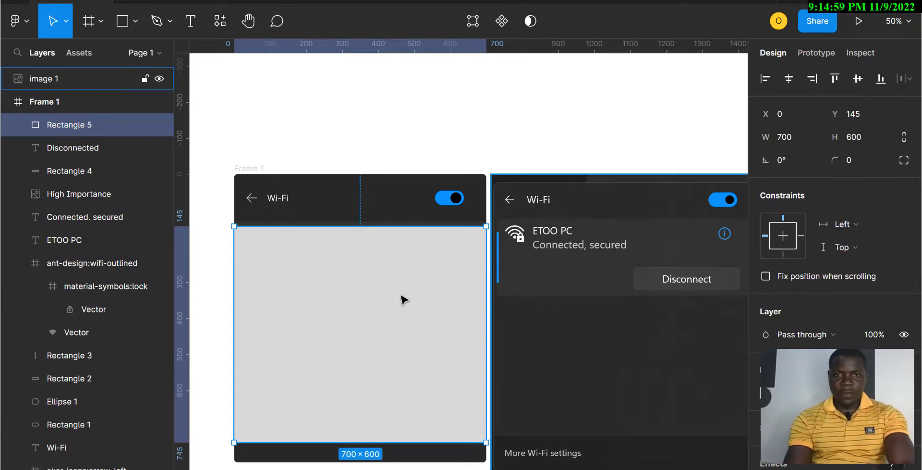
pyautogui.moveTo(392, 301); pyautogui.dragTo(393, 302)
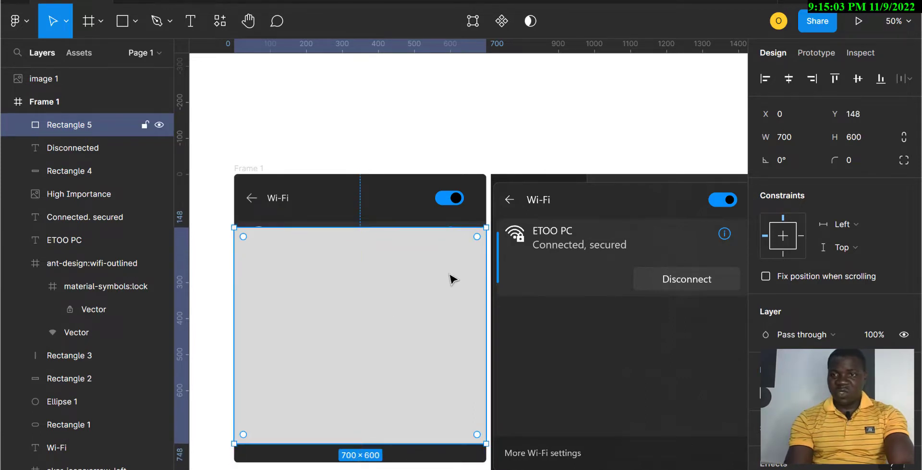
# Set the background rectangle's height to 550 and move it down to Y 173.
pyautogui.click(859, 141)
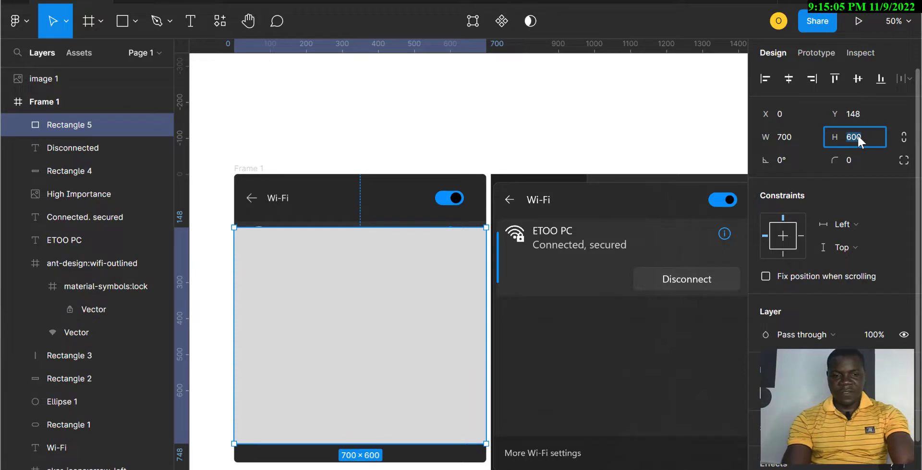
pyautogui.write('55')
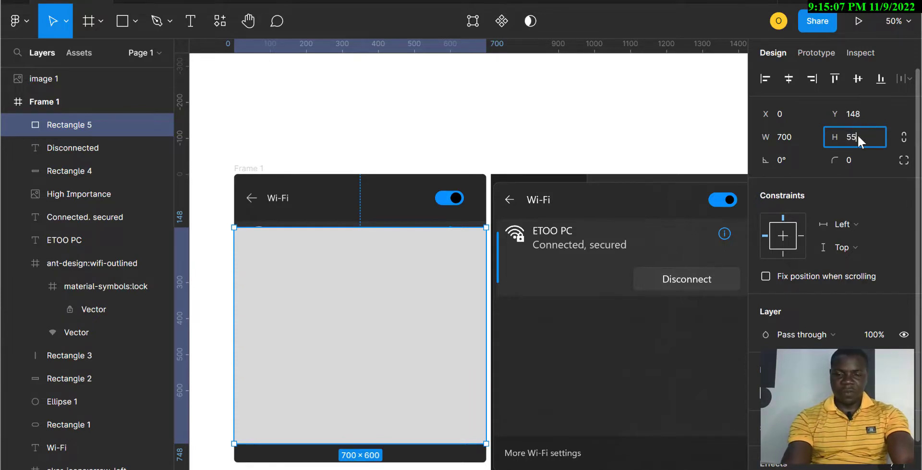
pyautogui.write('0')
pyautogui.press('Return')
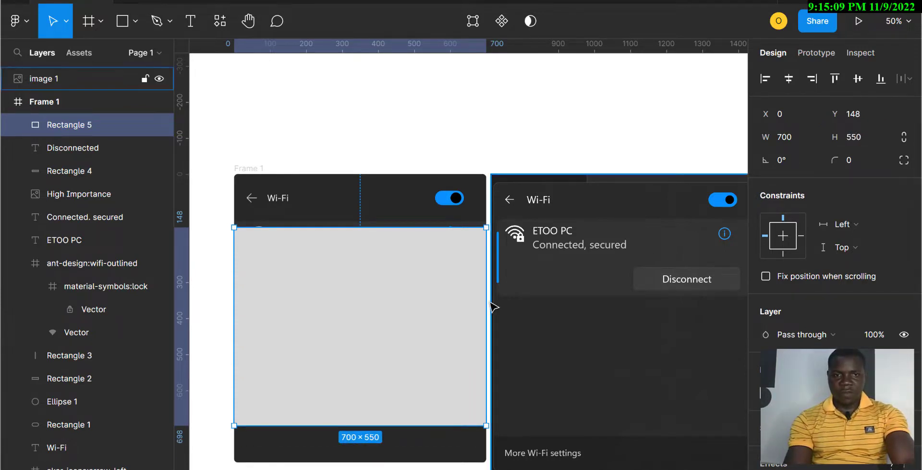
pyautogui.moveTo(408, 327); pyautogui.dragTo(412, 325)
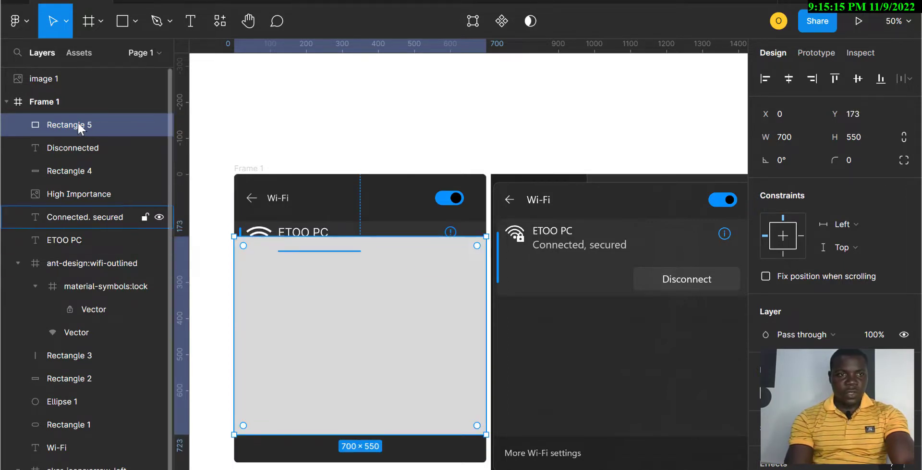
# Reorder the background rectangle beneath the network card's layers and fill it with the dark colour sampled from the reference panel's empty area.
pyautogui.moveTo(75, 122); pyautogui.dragTo(77, 405)
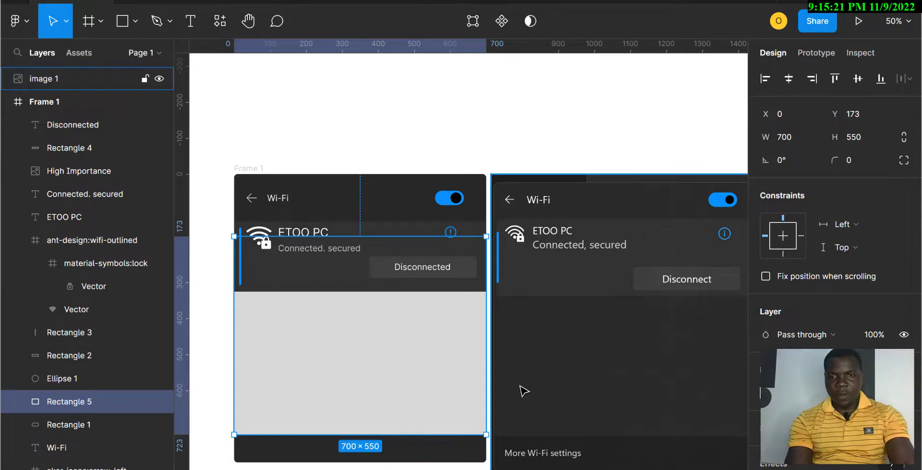
pyautogui.press('i')
pyautogui.click(553, 377)
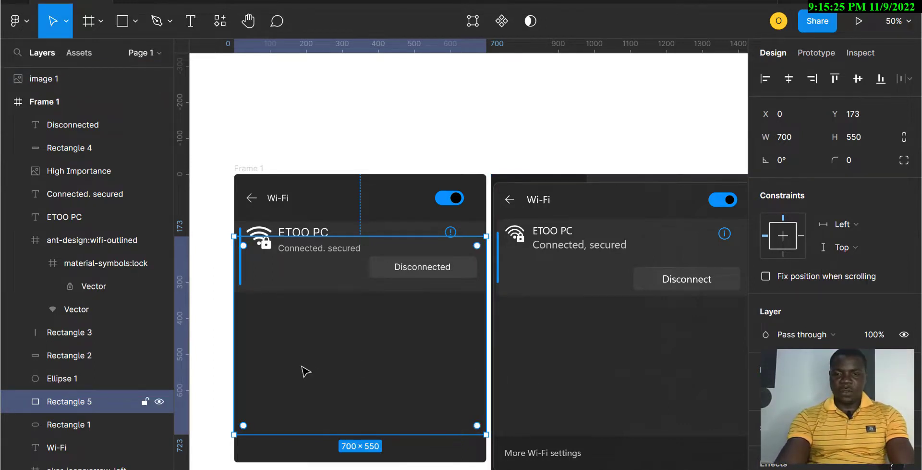
# Examine up close where the network card meets the dark background rectangle, then compare the whole panel with the reference.
pyautogui.hotkey('ctrl', '=')
pyautogui.hotkey('ctrl', '=')
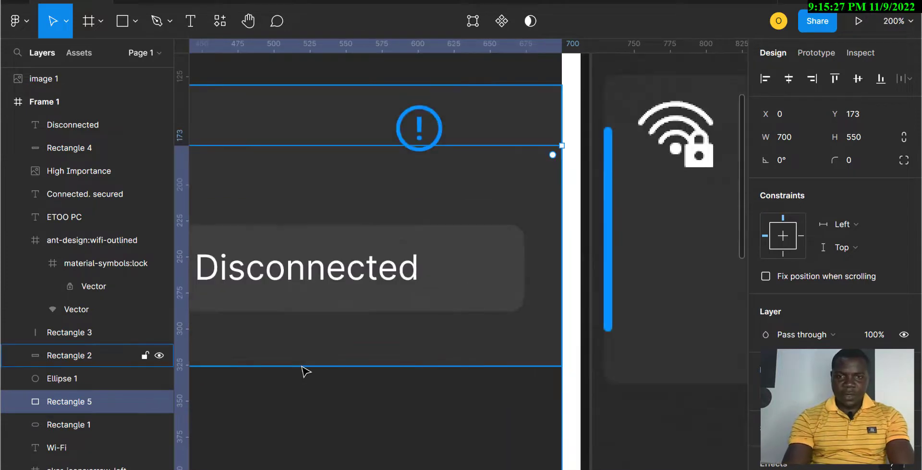
pyautogui.hscroll(-6, 302, 367)
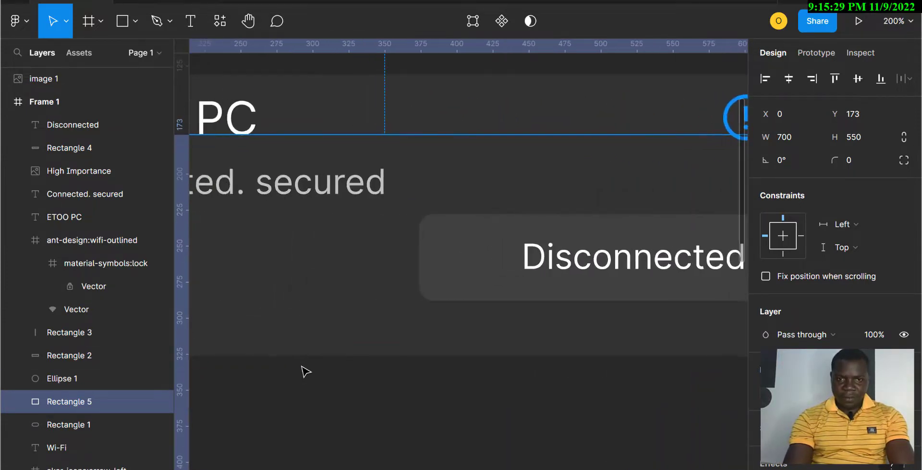
pyautogui.scroll(-1, 306, 372)
pyautogui.hscroll(-6, 306, 371)
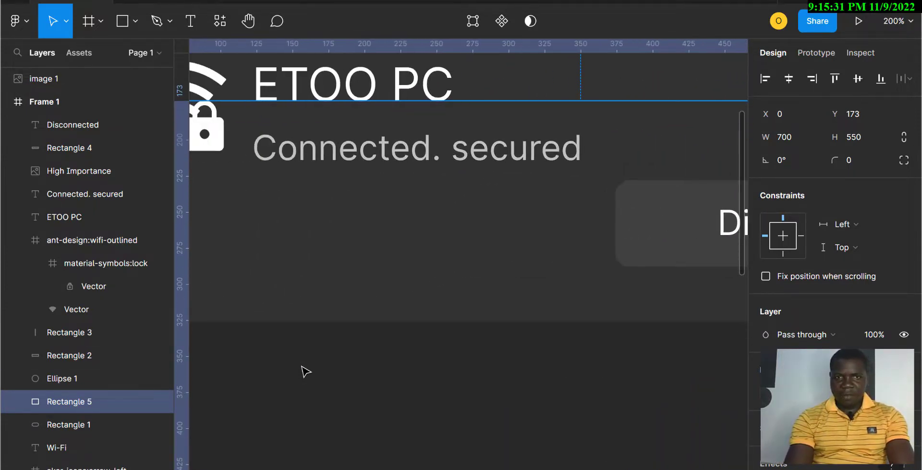
pyautogui.hotkey('ctrl', '-')
pyautogui.hotkey('ctrl', '-')
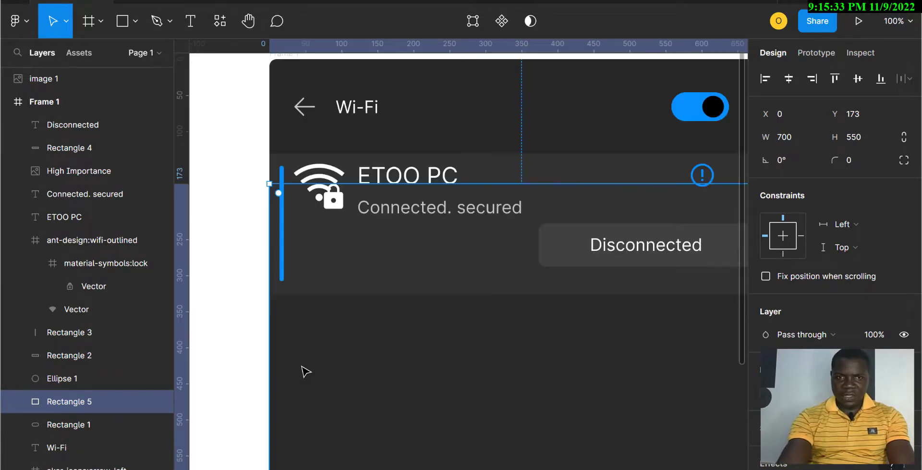
pyautogui.hscroll(4, 303, 371)
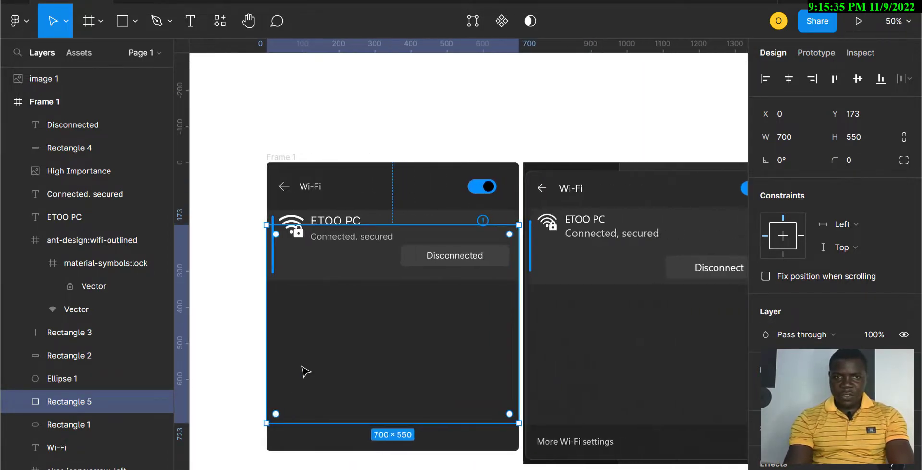
pyautogui.click(236, 259)
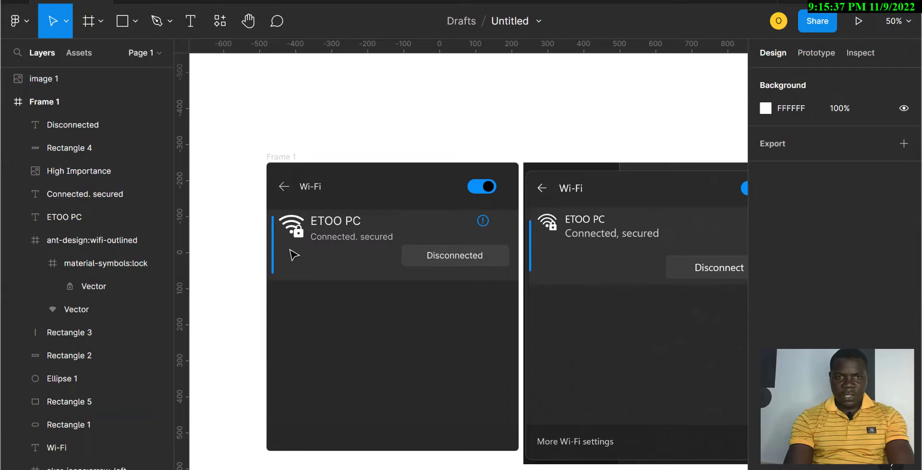
# Select the network card, button and background rectangles in turn to review the panel's stacked shapes.
pyautogui.click(301, 258)
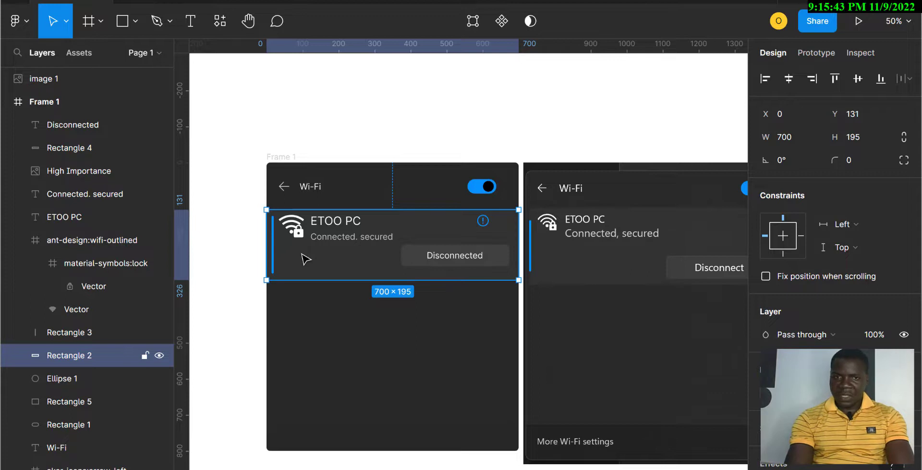
pyautogui.click(418, 258)
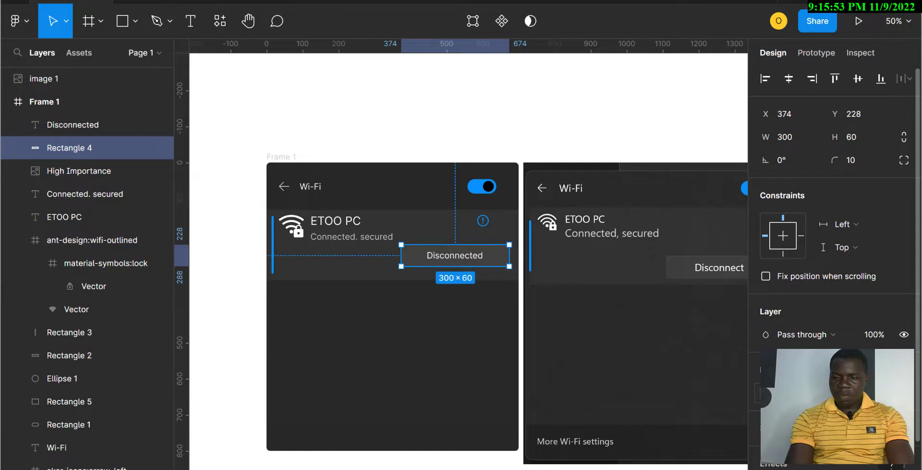
pyautogui.click(472, 398)
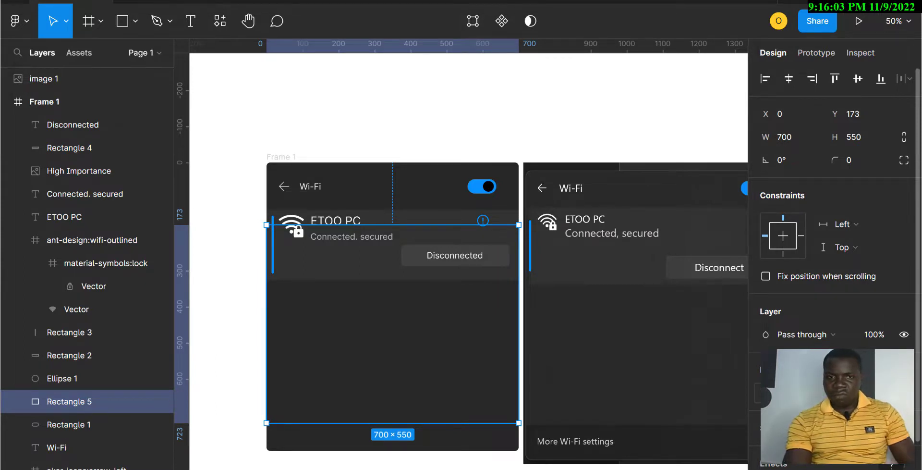
pyautogui.click(319, 277)
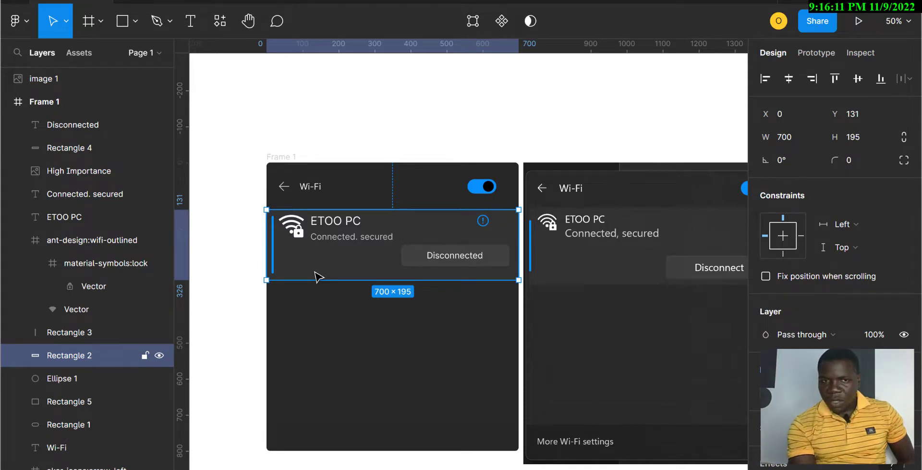
pyautogui.click(346, 341)
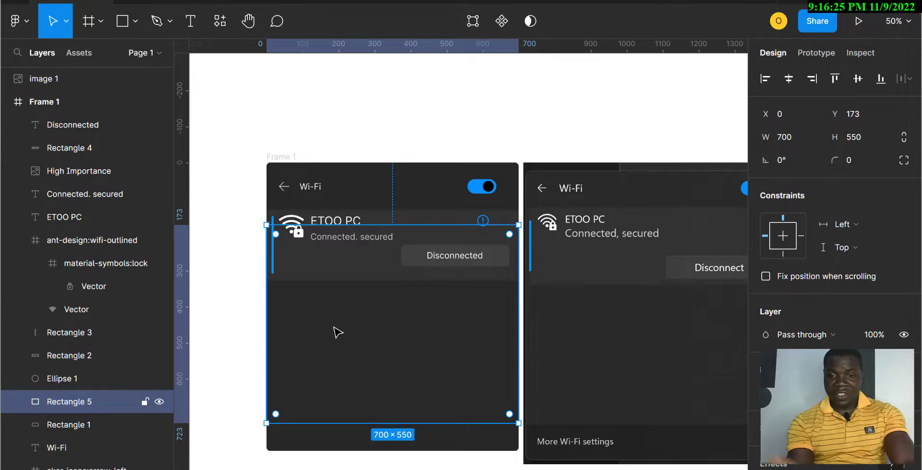
# Add the text "More Wi-Fi settings" near the frame's lower edge at about X 62, Y 771.
pyautogui.press('t')
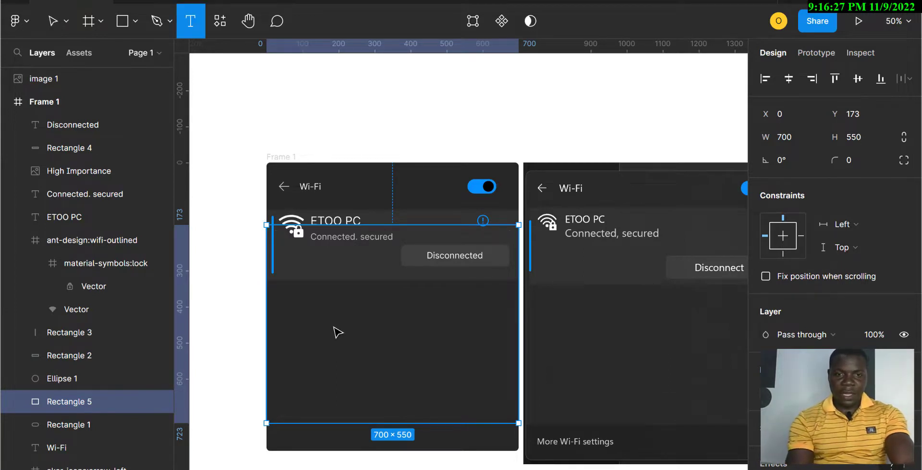
pyautogui.click(288, 440)
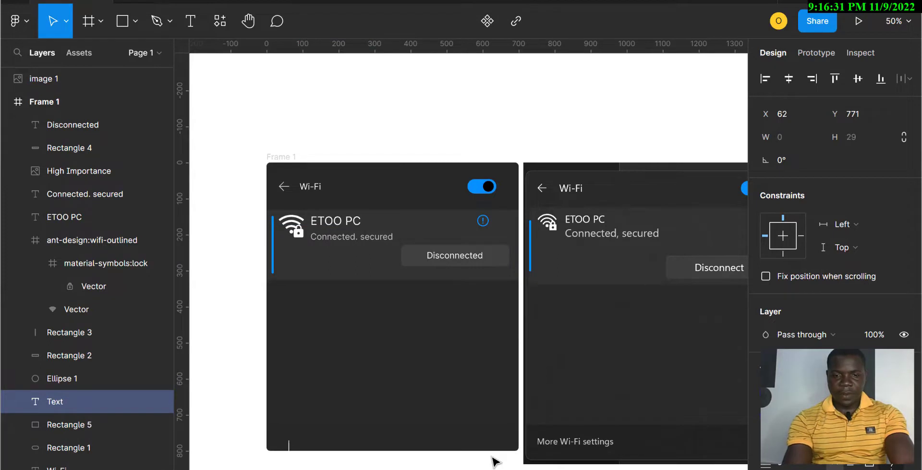
pyautogui.write('More')
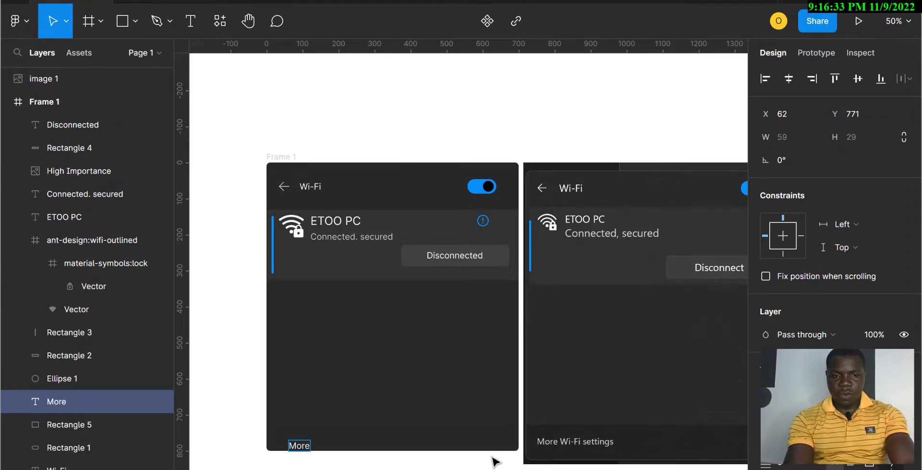
pyautogui.write(' Wi-f')
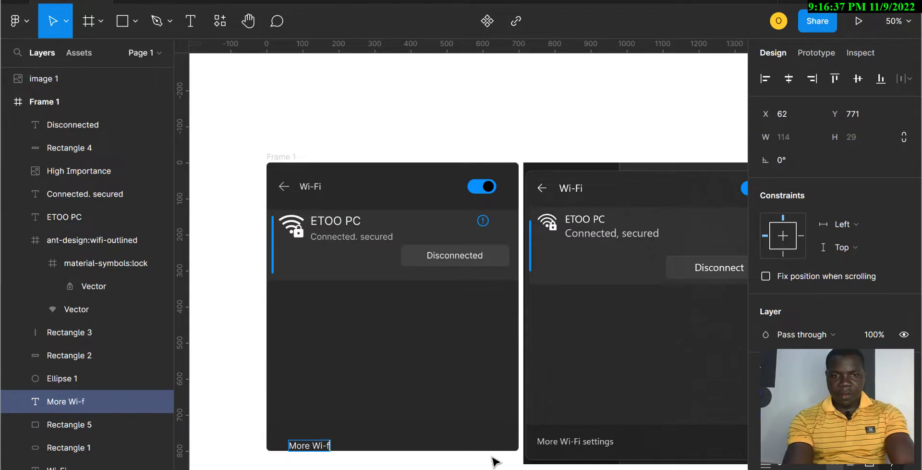
pyautogui.press('BackSpace')
pyautogui.write('Fi')
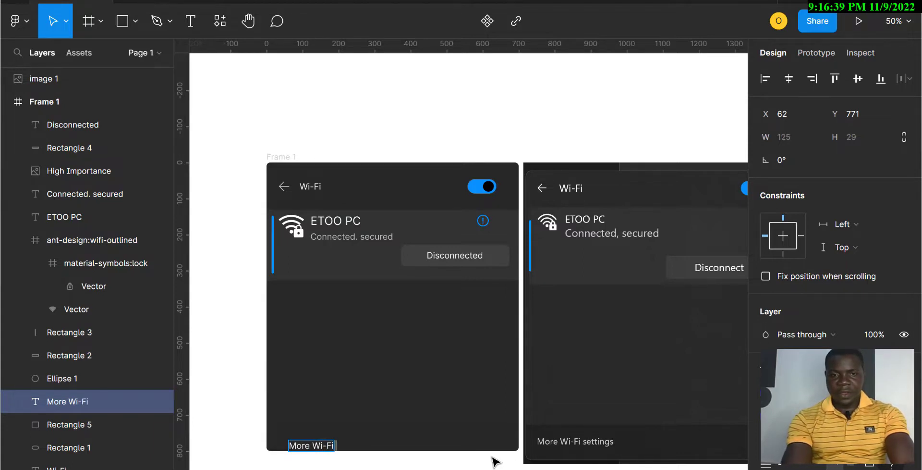
pyautogui.write(' se')
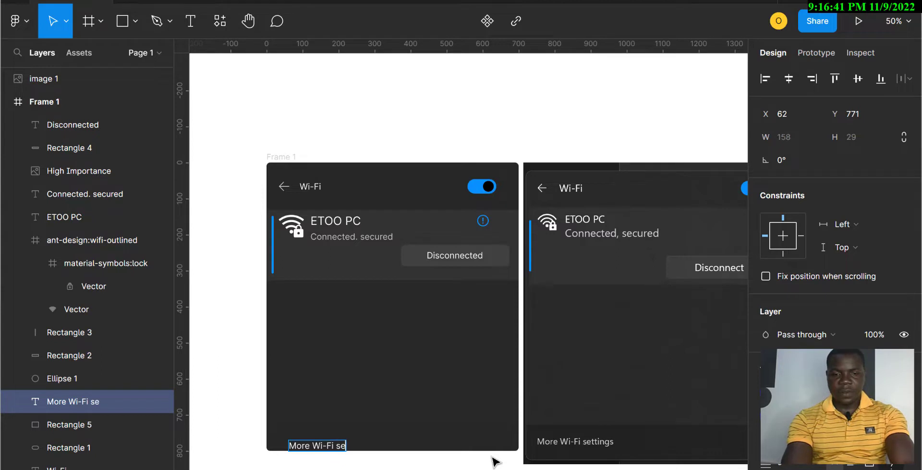
pyautogui.write('ttings')
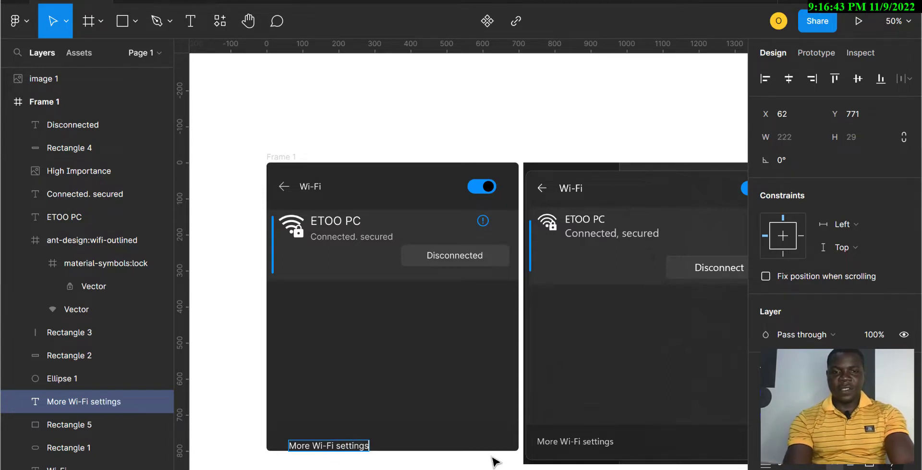
pyautogui.press('Escape')
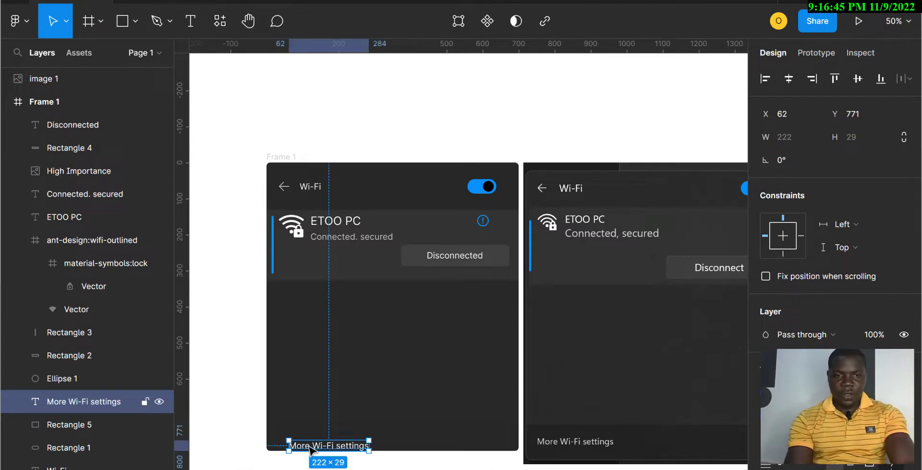
# Move the More Wi-Fi settings text to X 20, Y 751 and change its colour to light grey.
pyautogui.moveTo(309, 449); pyautogui.dragTo(294, 435)
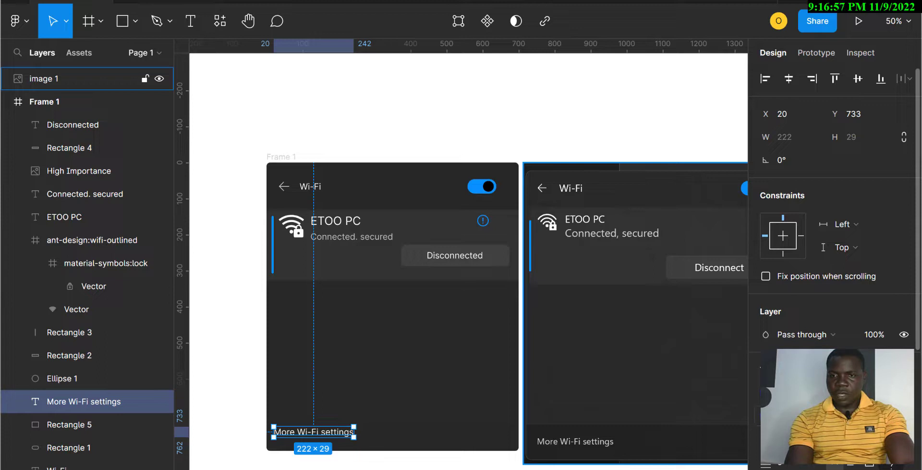
pyautogui.scroll(-2, 835, 192)
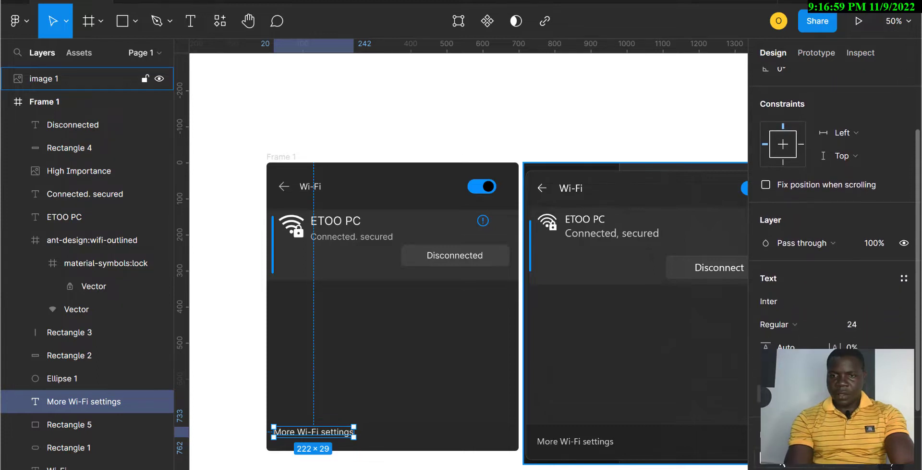
pyautogui.click(783, 457)
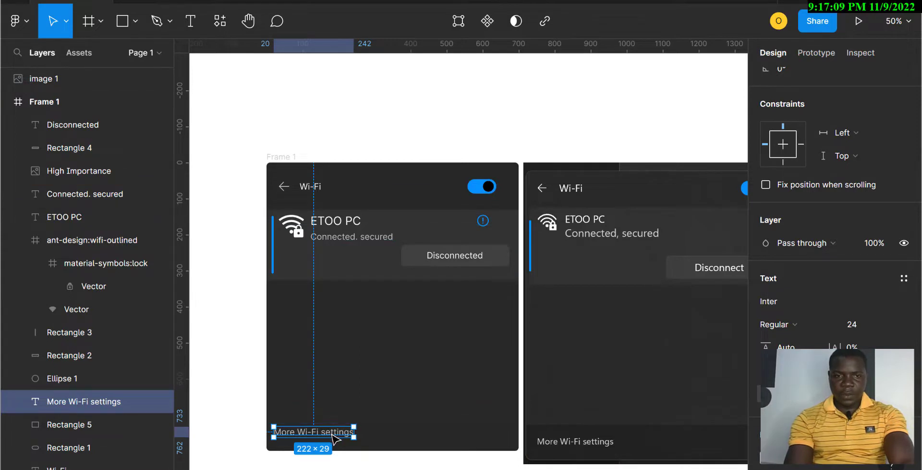
pyautogui.moveTo(333, 433); pyautogui.dragTo(332, 439)
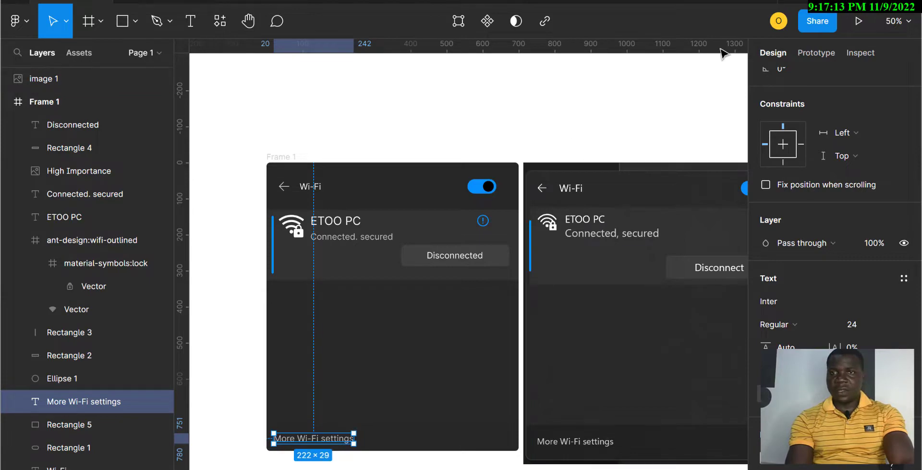
# Open the presentation view of the finished Wi-Fi panel frame.
pyautogui.click(862, 20)
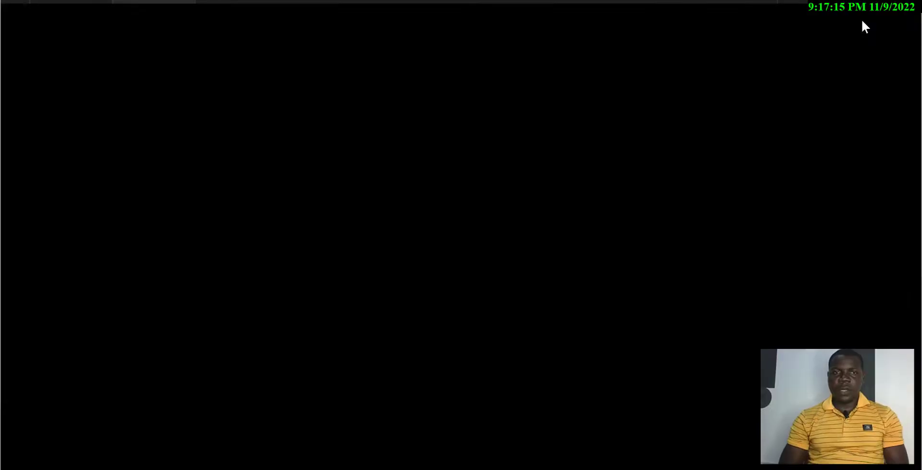